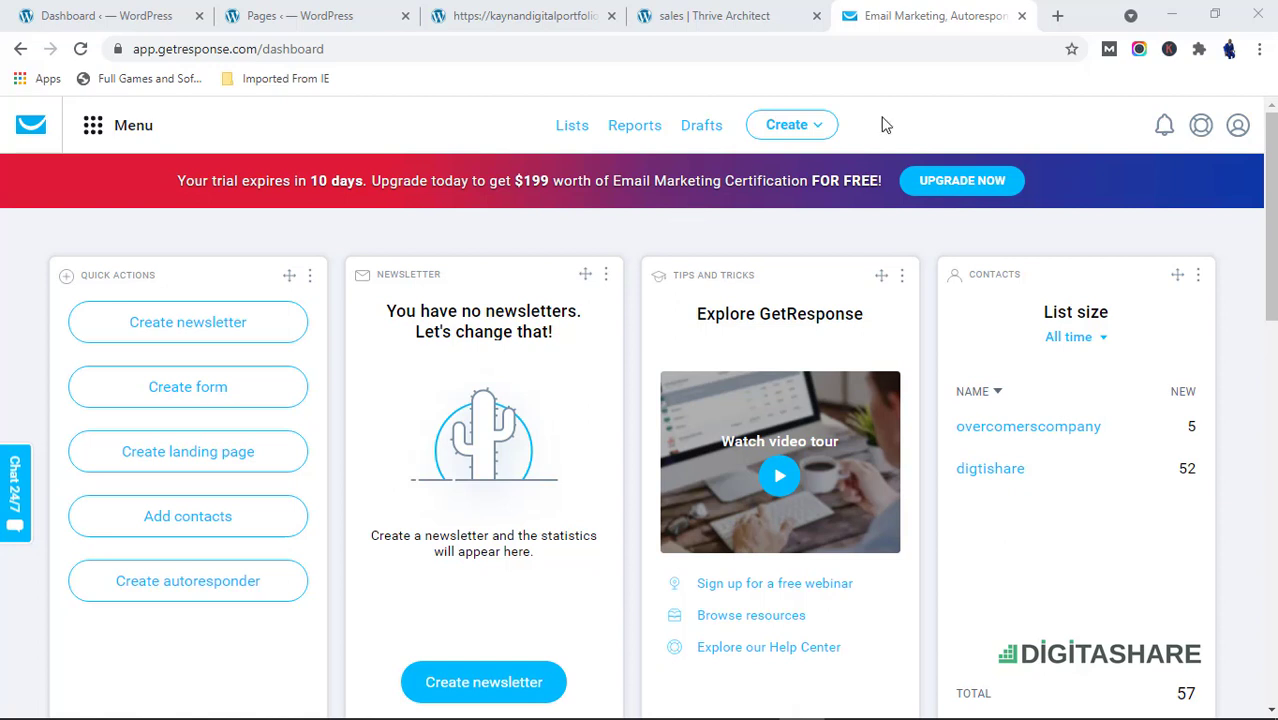
# Open the Autoresponders page from the main menu
pyautogui.click(801, 125)
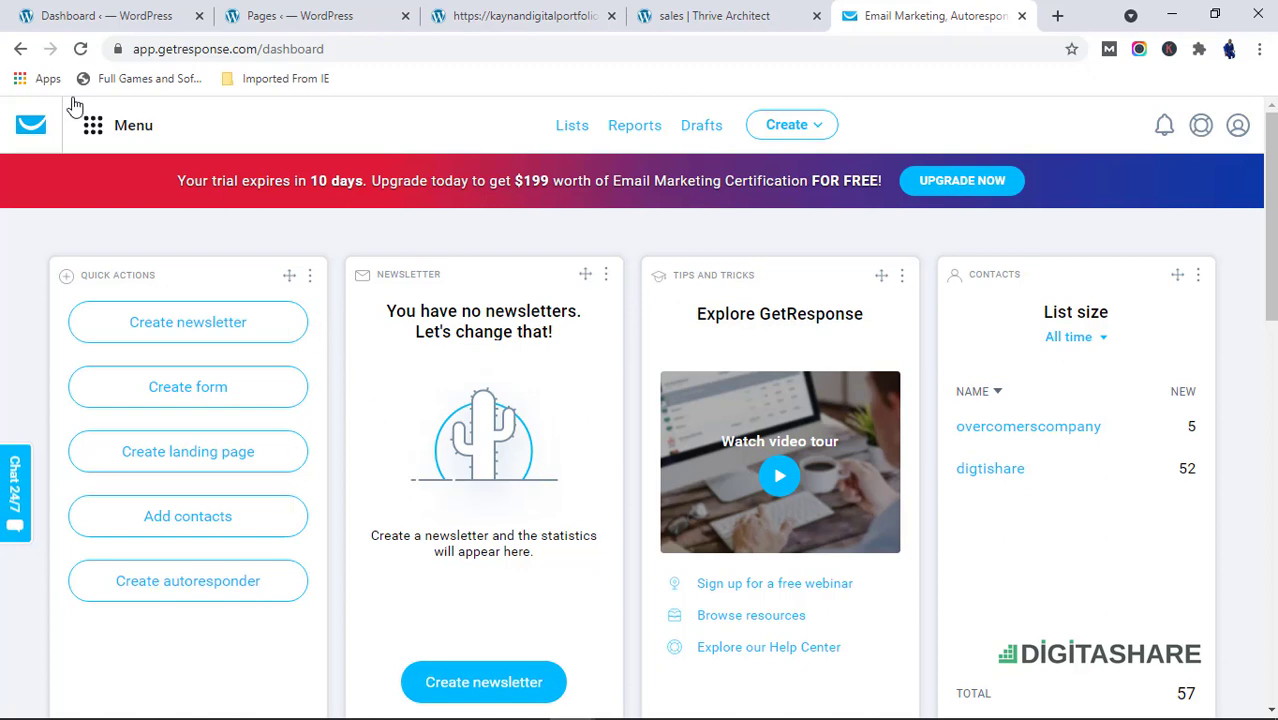
pyautogui.click(90, 133)
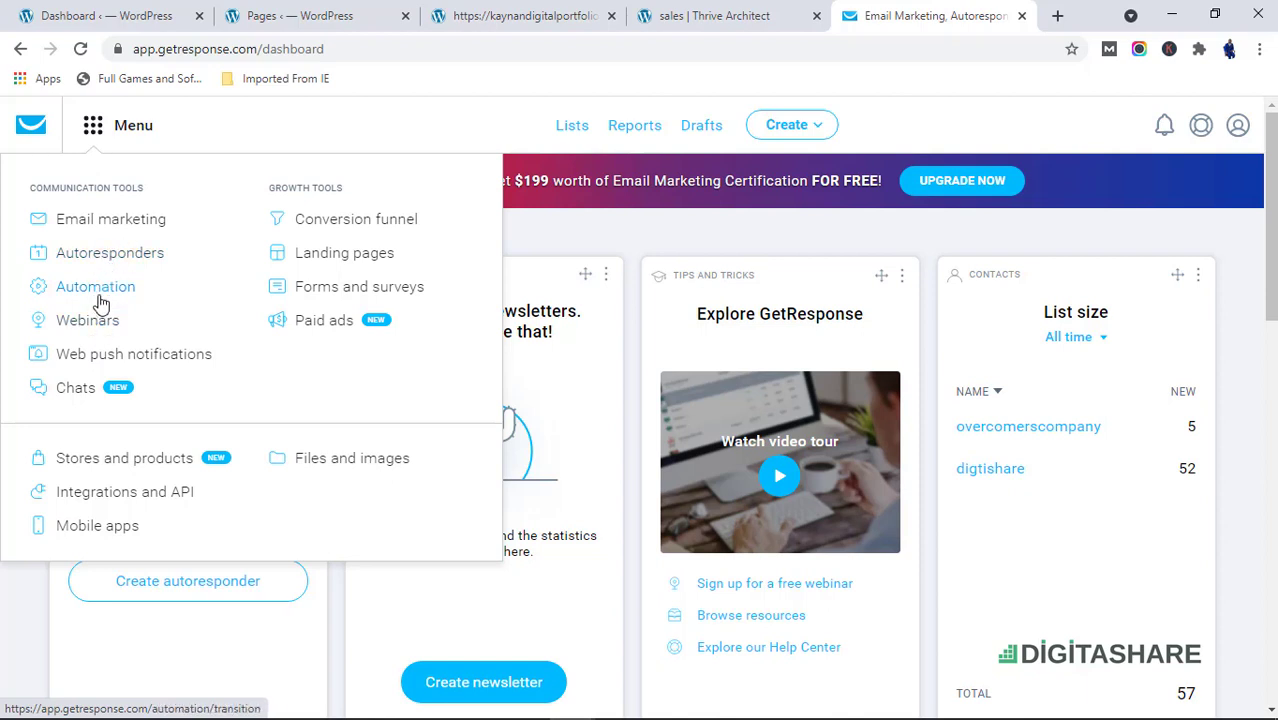
pyautogui.click(122, 262)
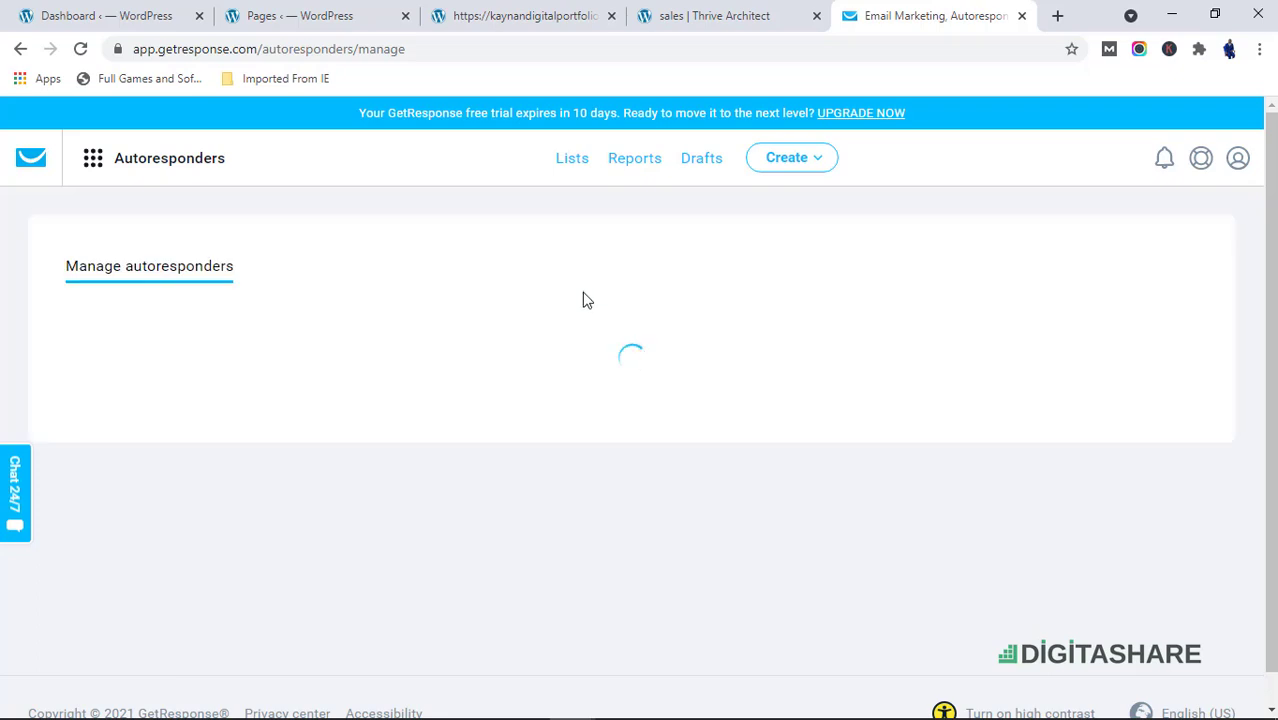
# Start creating a new autoresponder
pyautogui.scroll(-3, 451, 439)
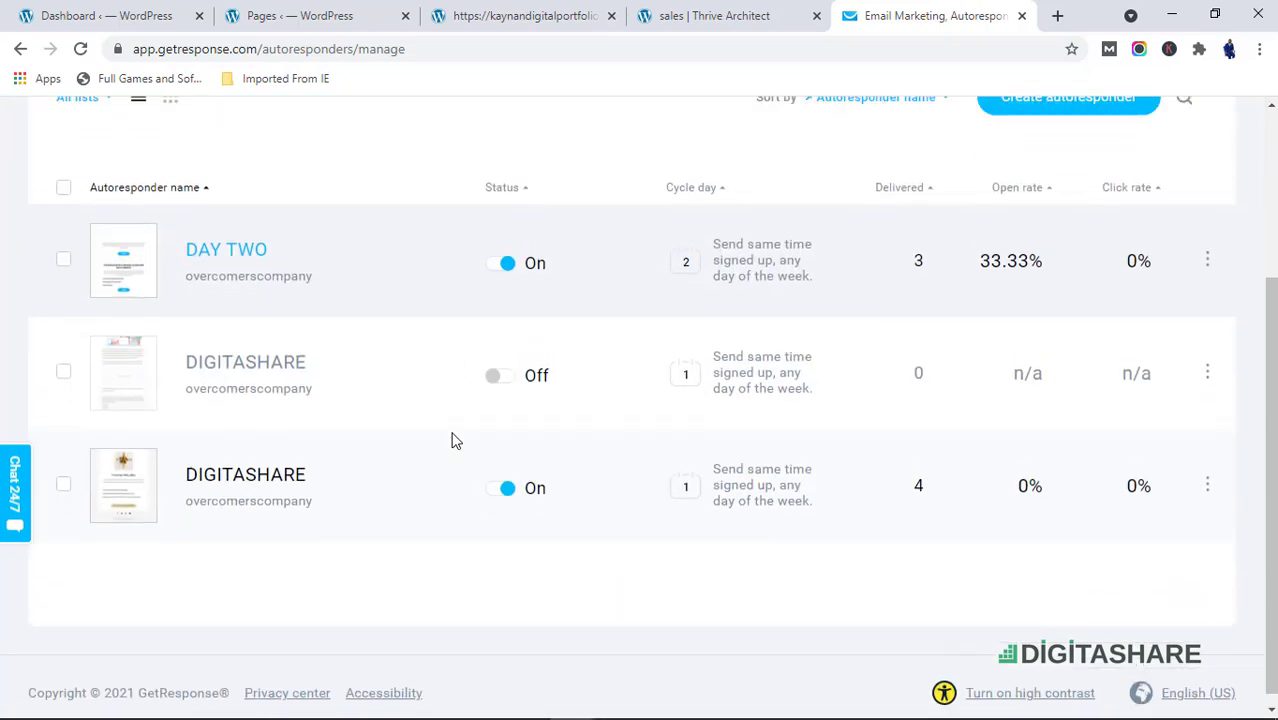
pyautogui.scroll(3, 455, 432)
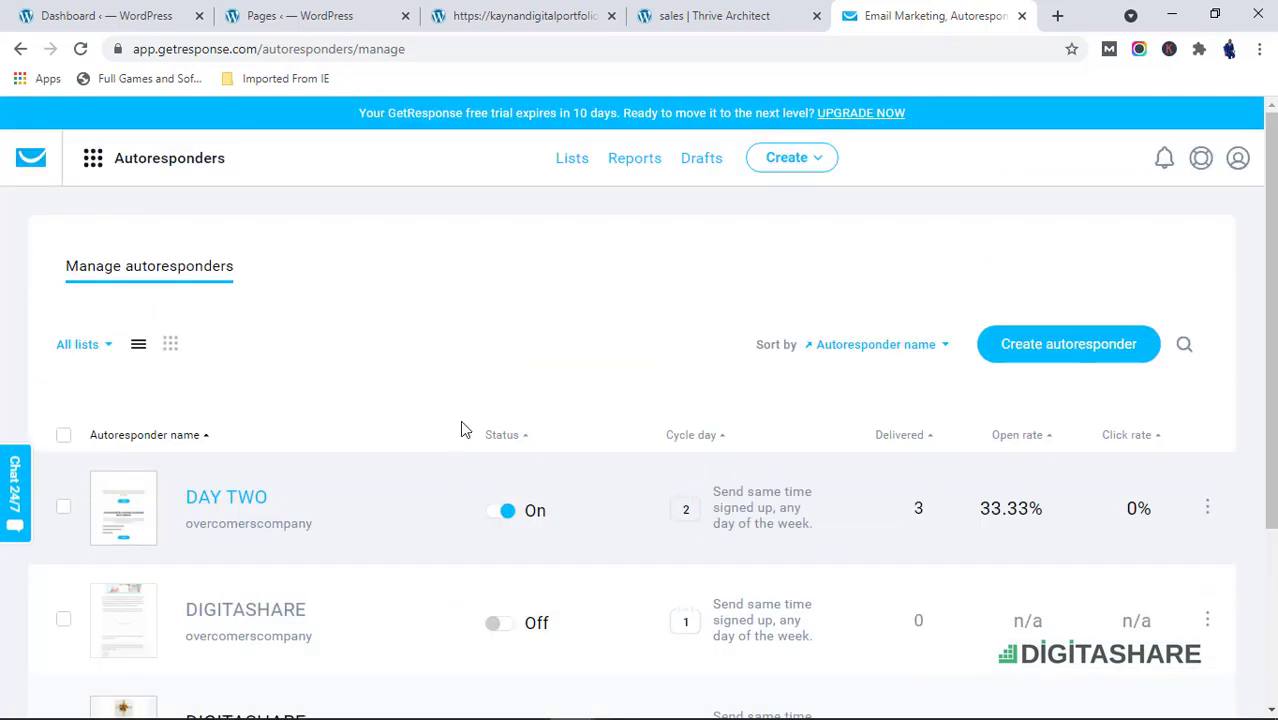
pyautogui.click(1025, 350)
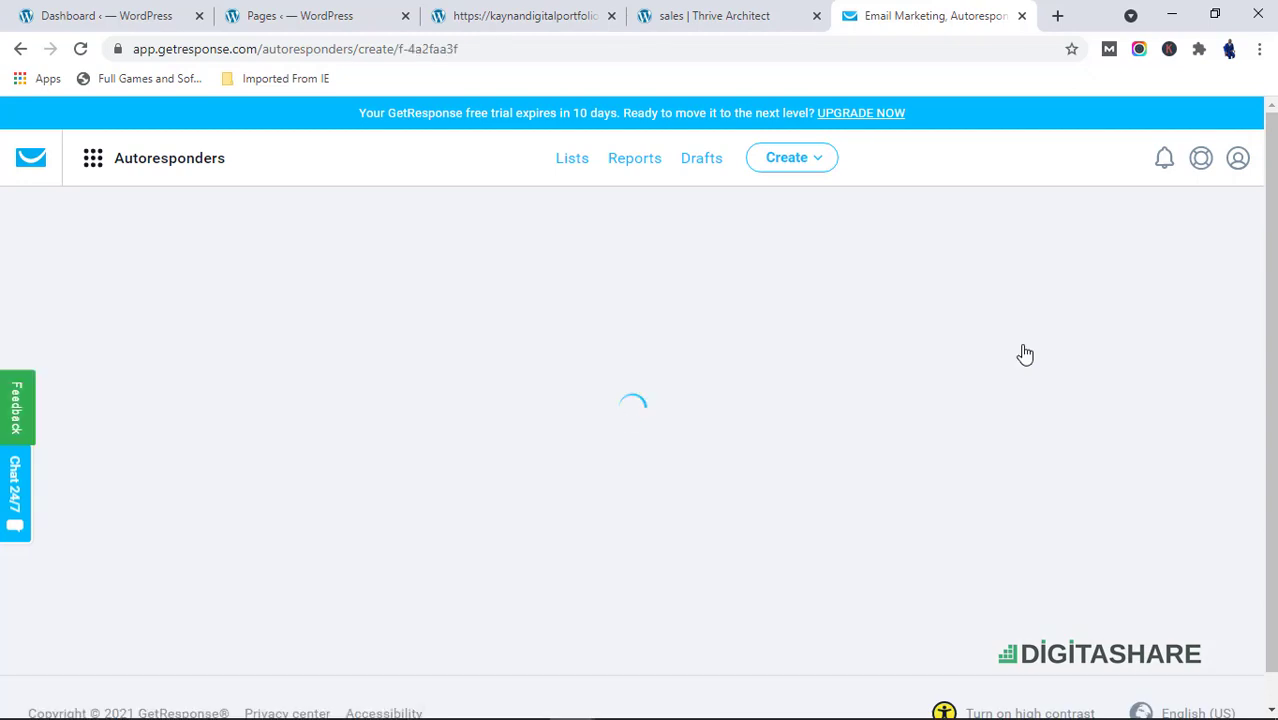
# Name the new autoresponder Welcome
pyautogui.scroll(-2, 450, 472)
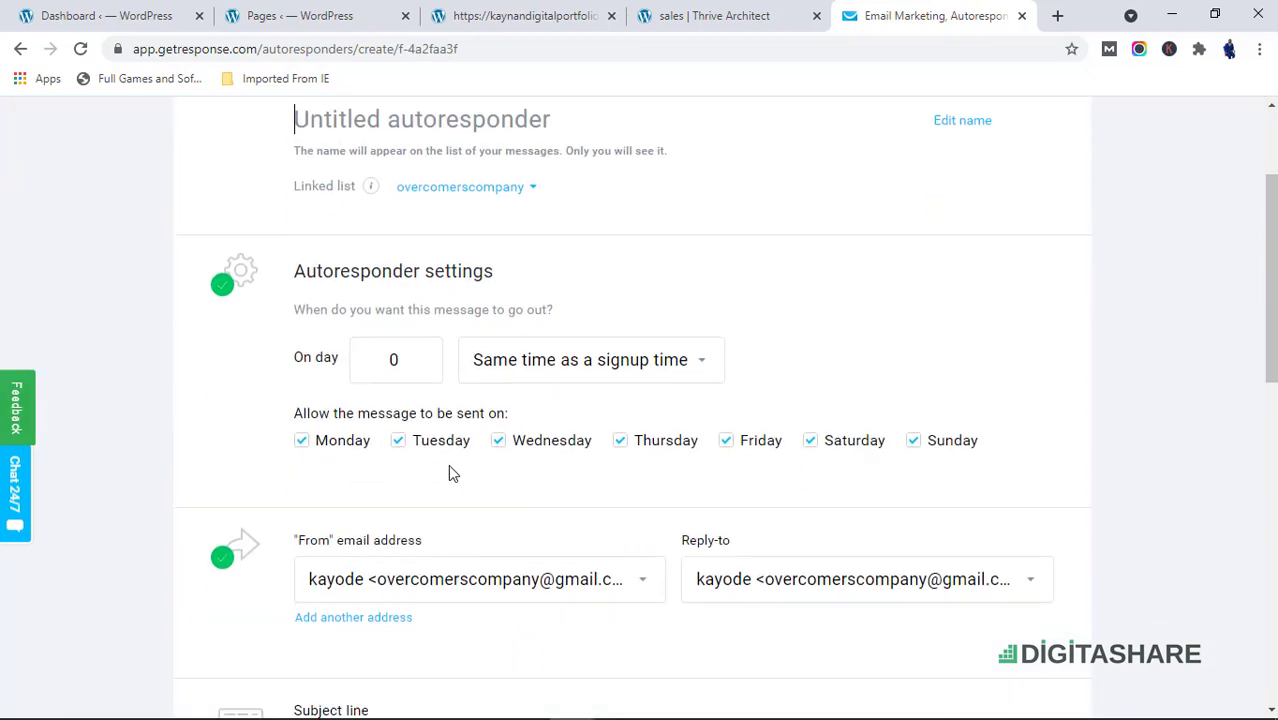
pyautogui.scroll(1, 441, 276)
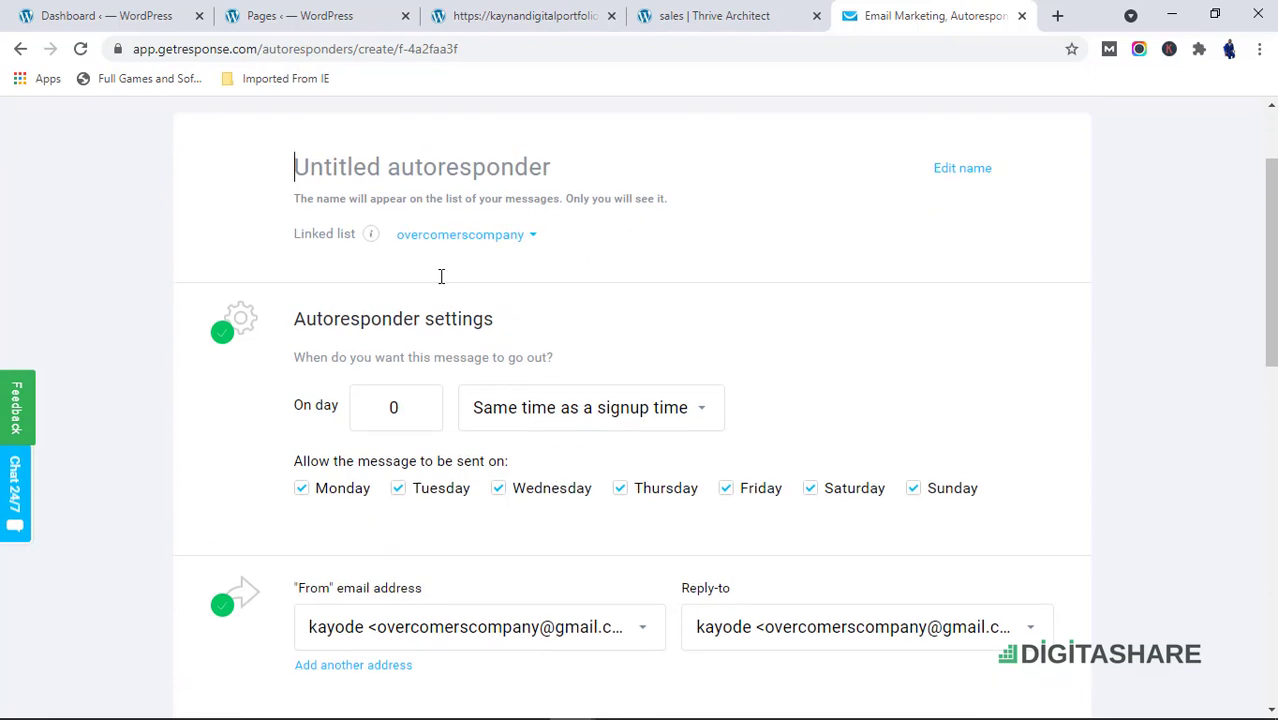
pyautogui.scroll(2, 441, 276)
pyautogui.write('W')
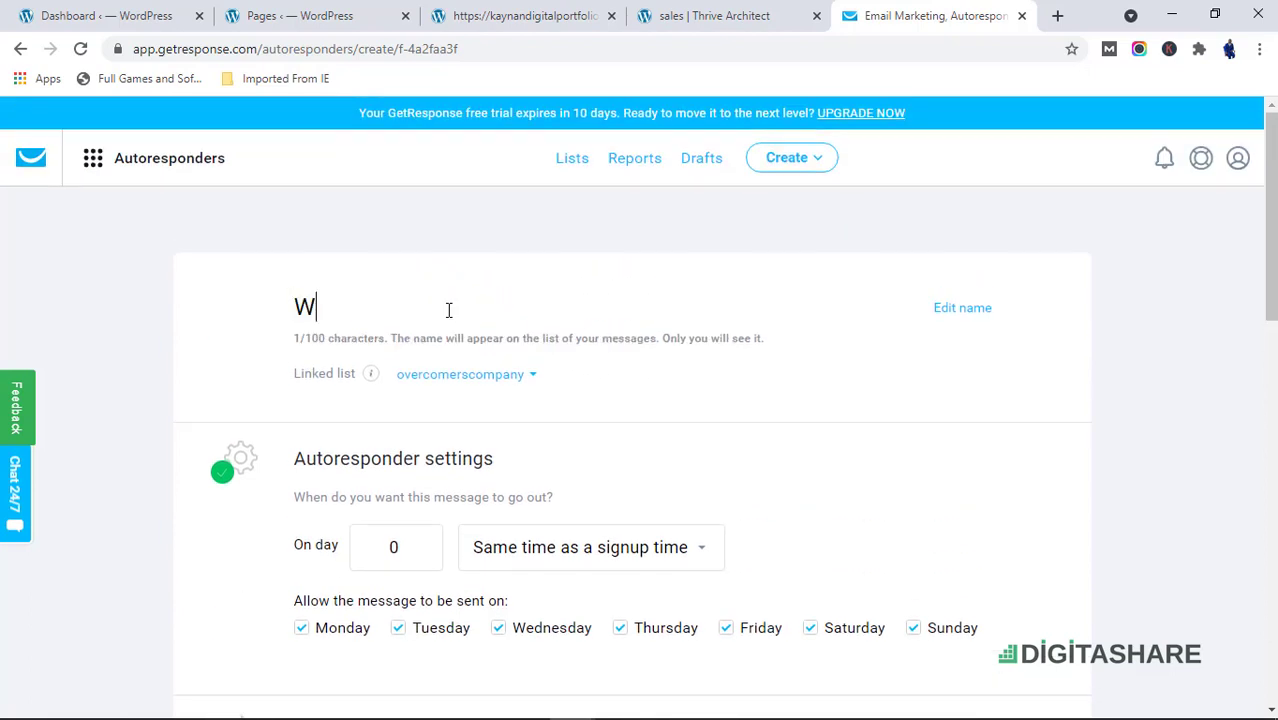
pyautogui.write('elcome')
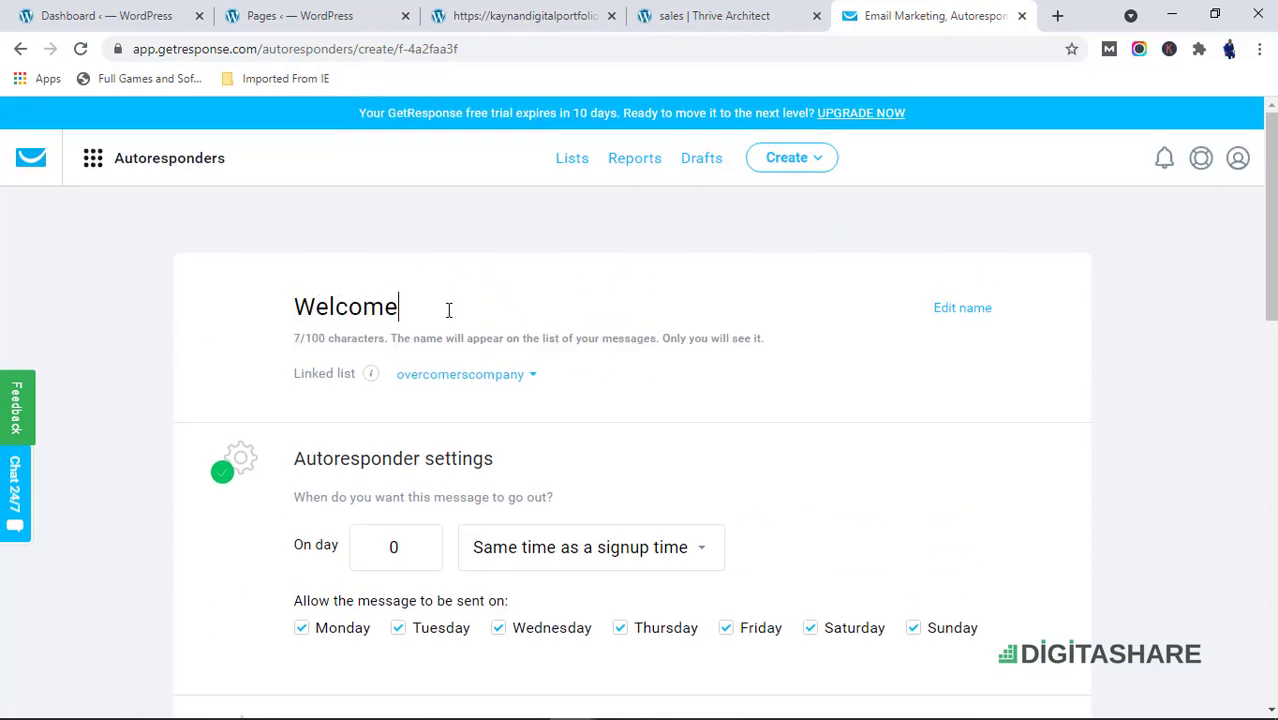
# Review the autoresponder timing settings and the sender address options
pyautogui.scroll(-2, 610, 445)
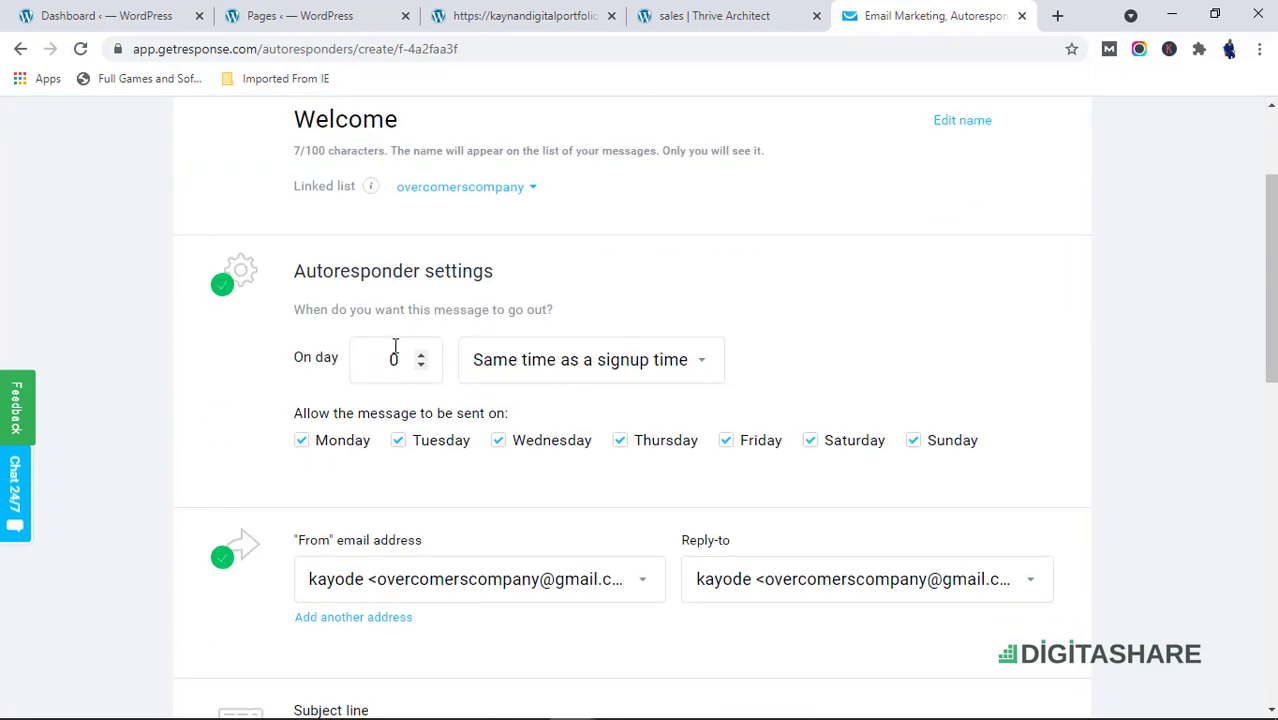
pyautogui.scroll(-2, 422, 531)
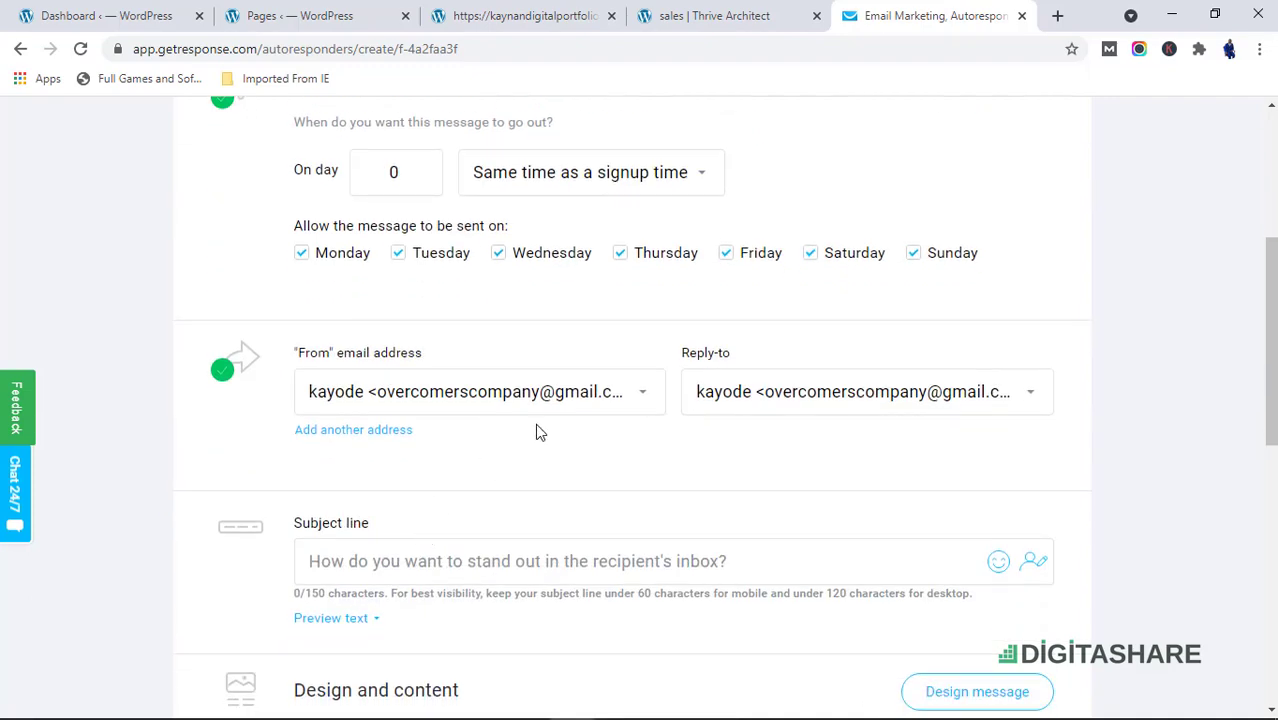
pyautogui.click(600, 400)
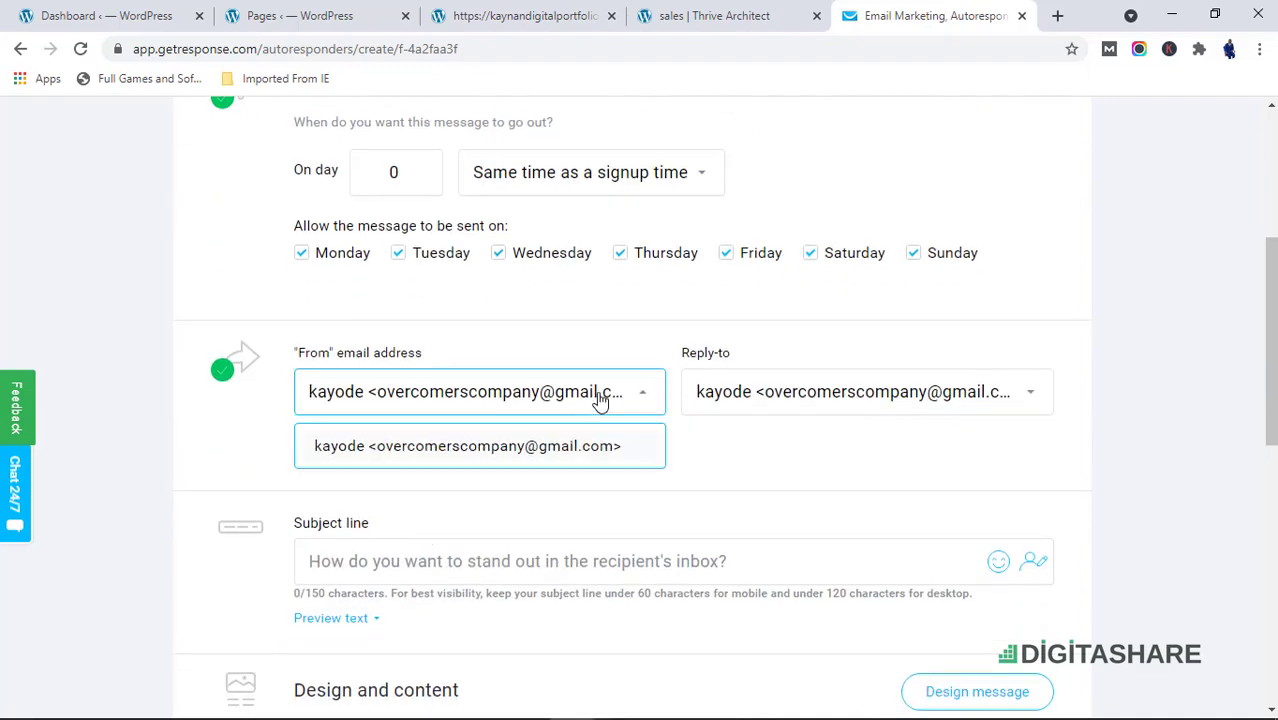
pyautogui.click(600, 400)
pyautogui.scroll(-2, 499, 488)
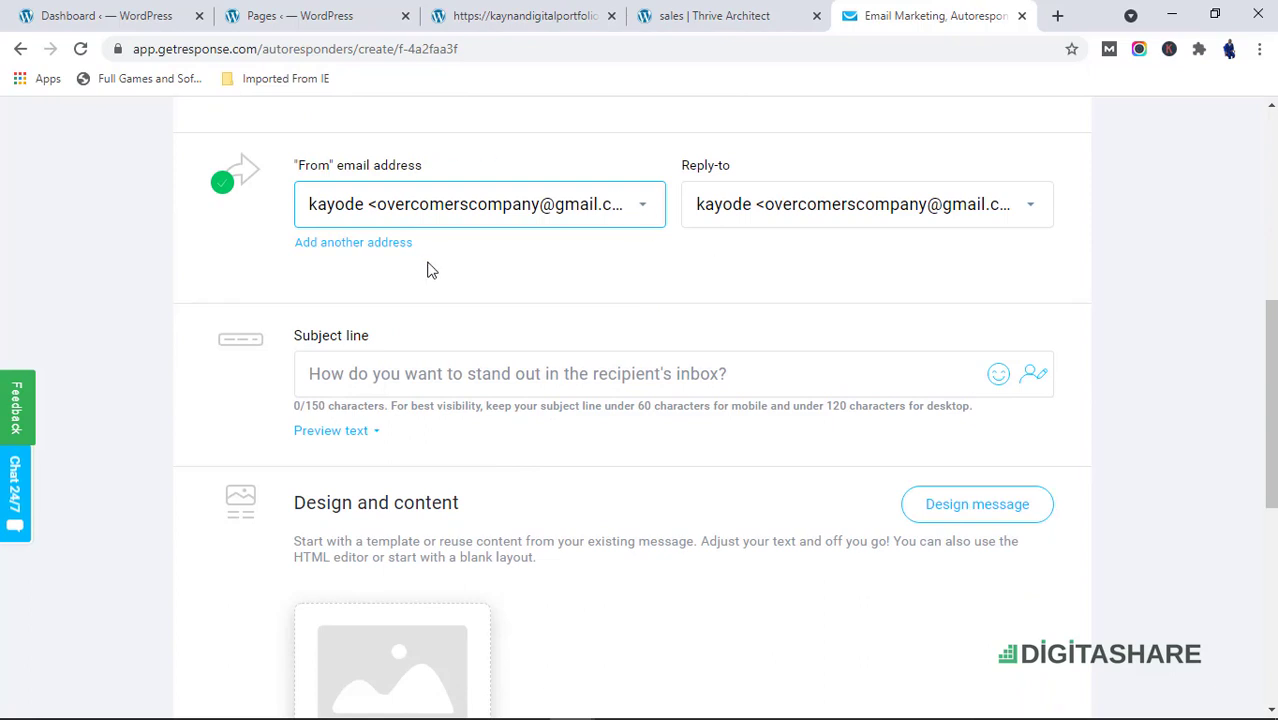
pyautogui.scroll(-1, 442, 476)
pyautogui.scroll(2, 441, 462)
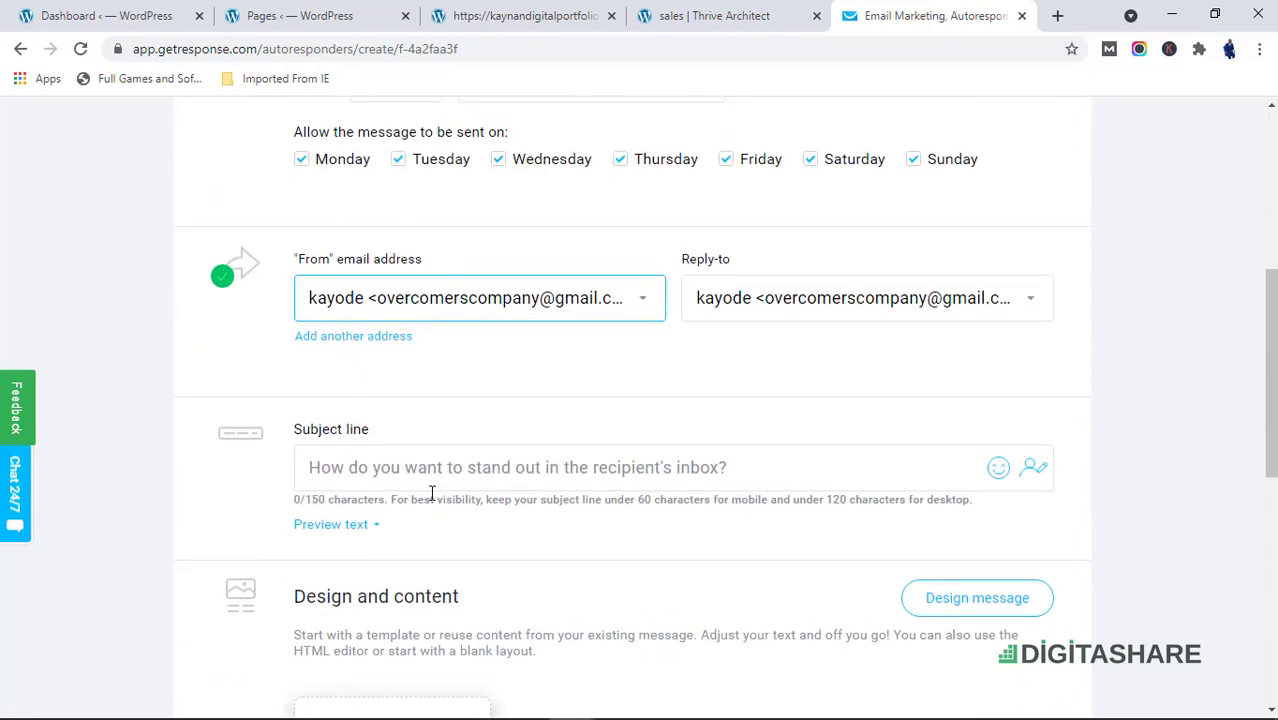
pyautogui.scroll(-2, 442, 527)
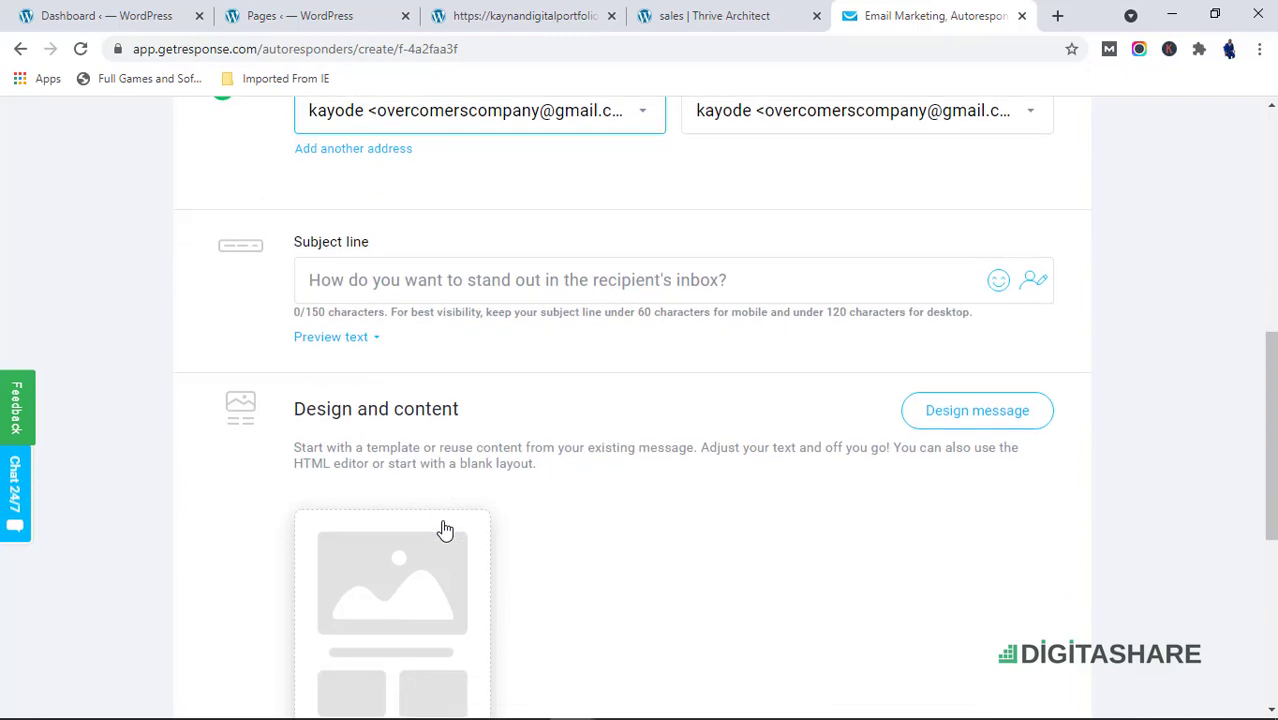
# Enter Welcome as the autoresponder's subject line
pyautogui.click(439, 283)
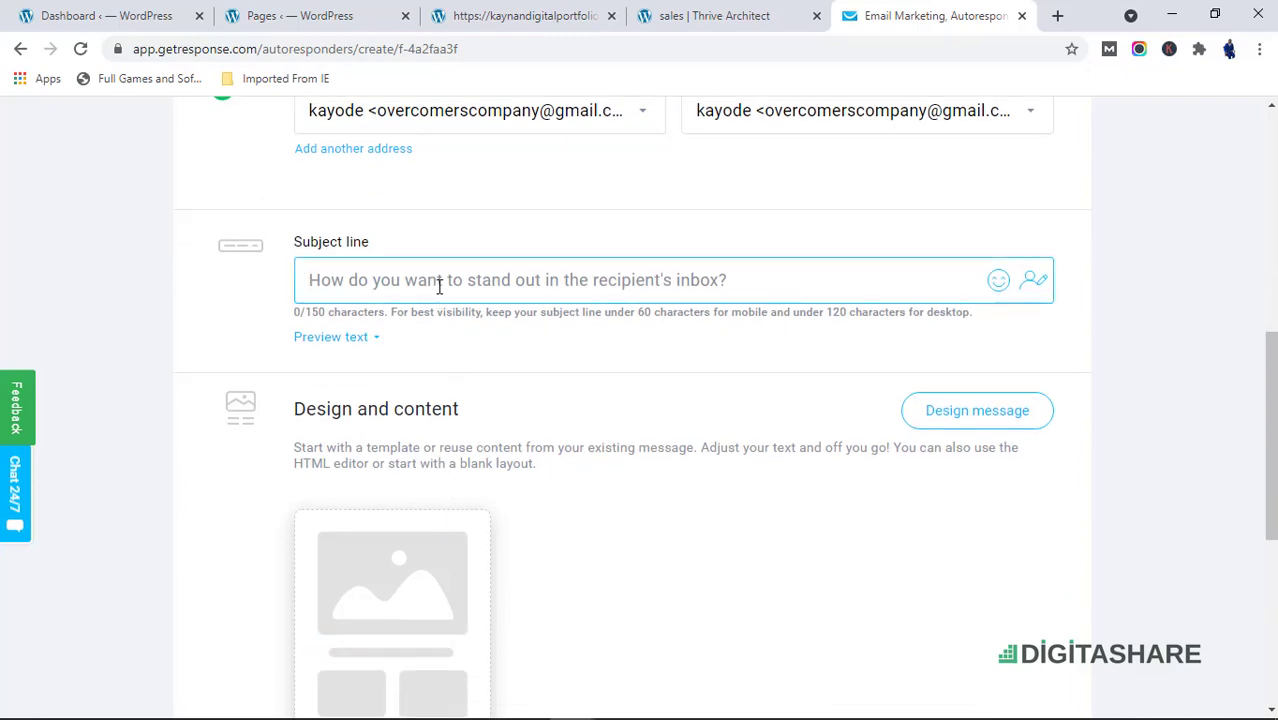
pyautogui.write('Welcome')
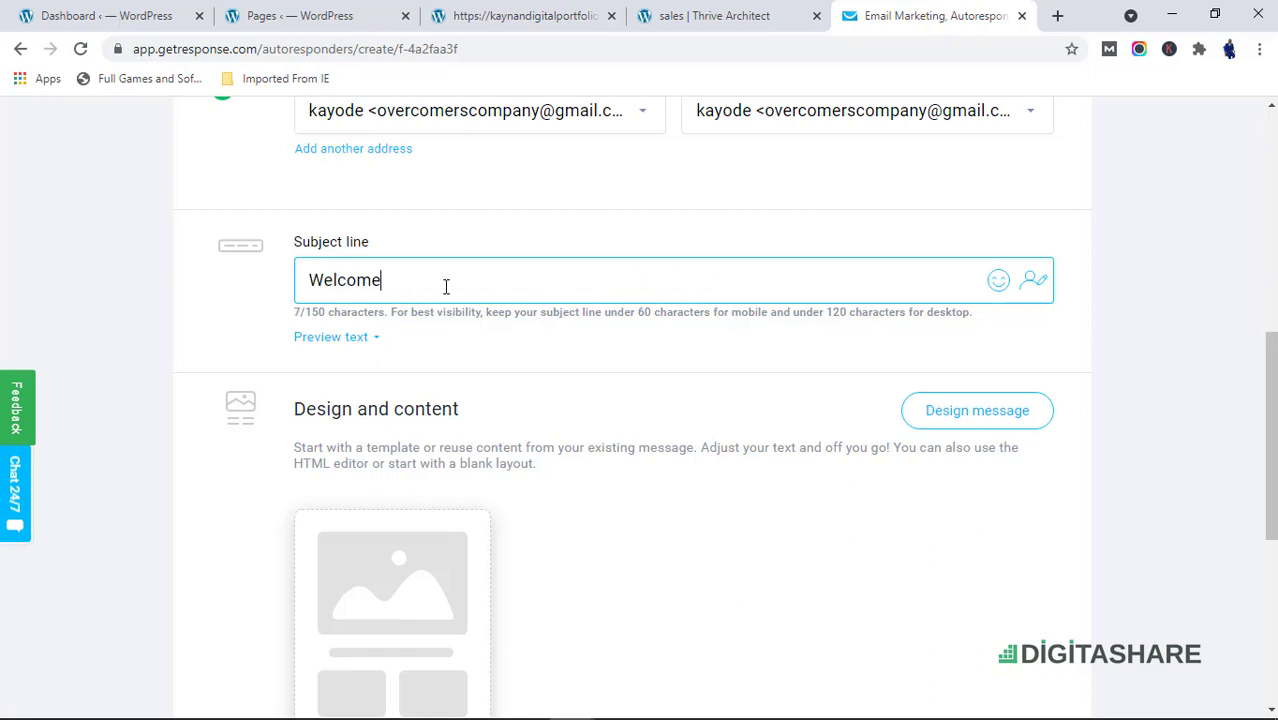
pyautogui.scroll(-2, 596, 442)
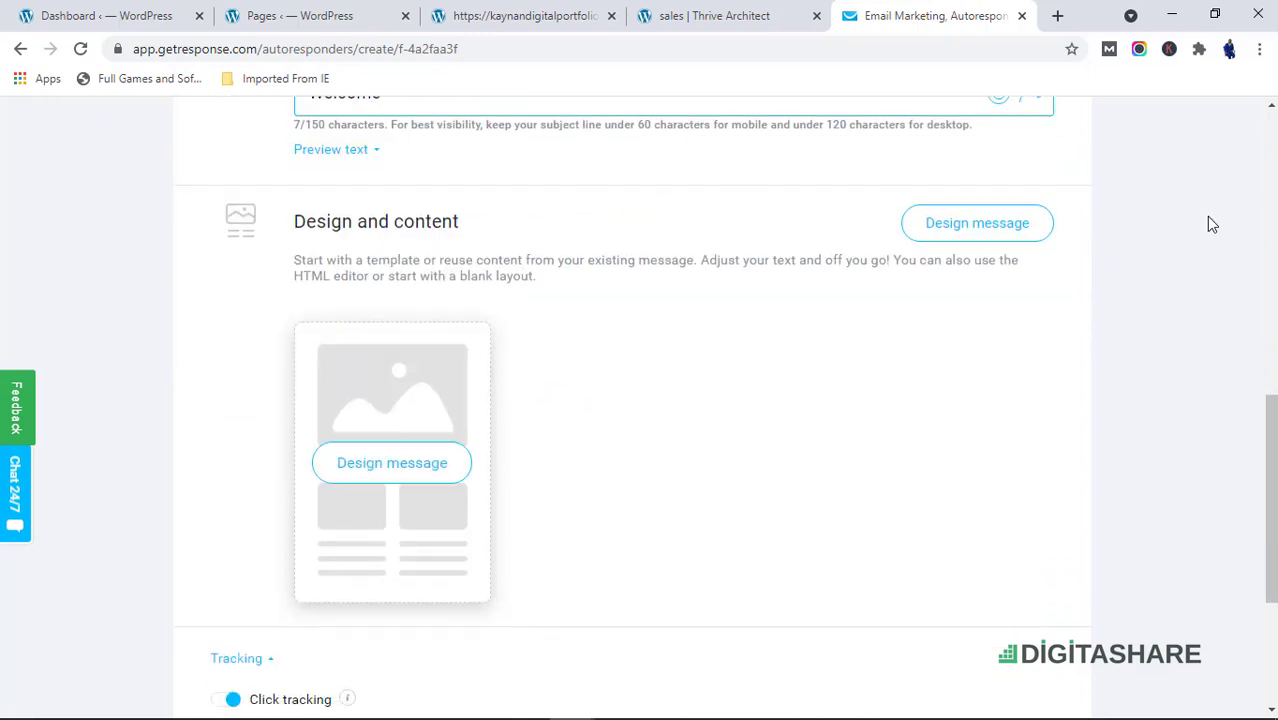
# Open the message design and choose the 'Wrap up this winter' predesigned template
pyautogui.click(980, 226)
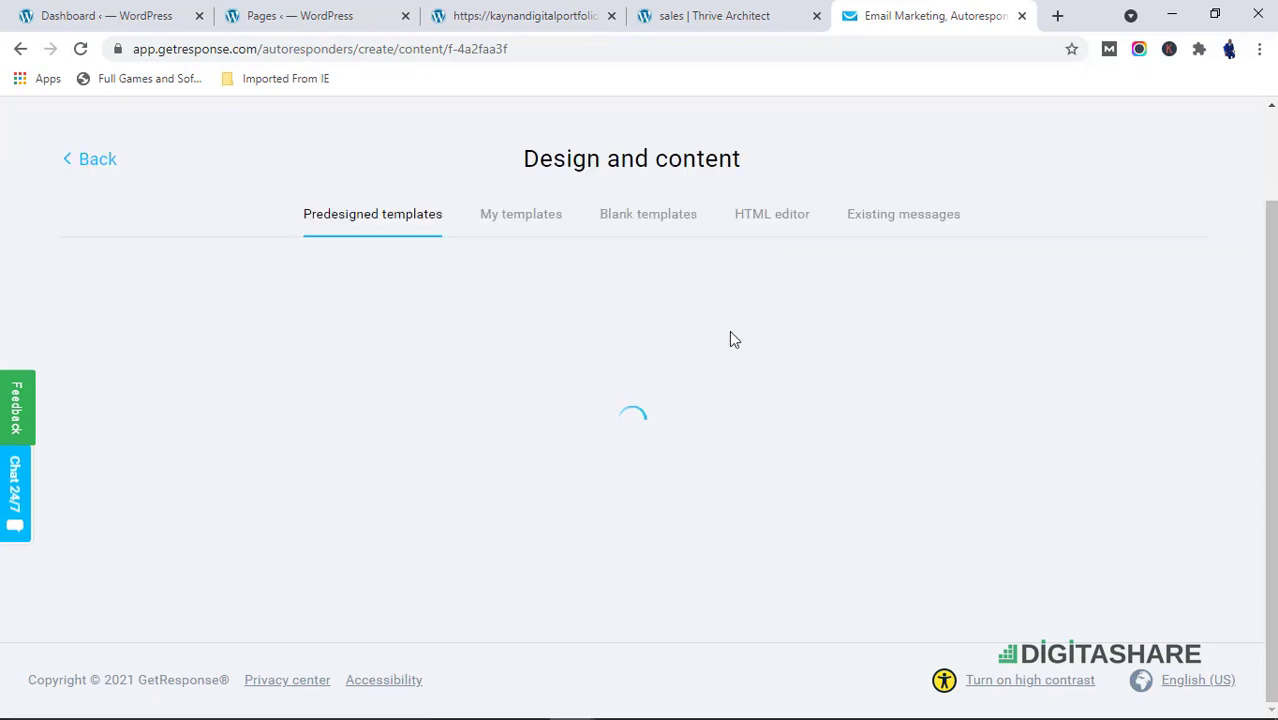
pyautogui.scroll(-7, 833, 505)
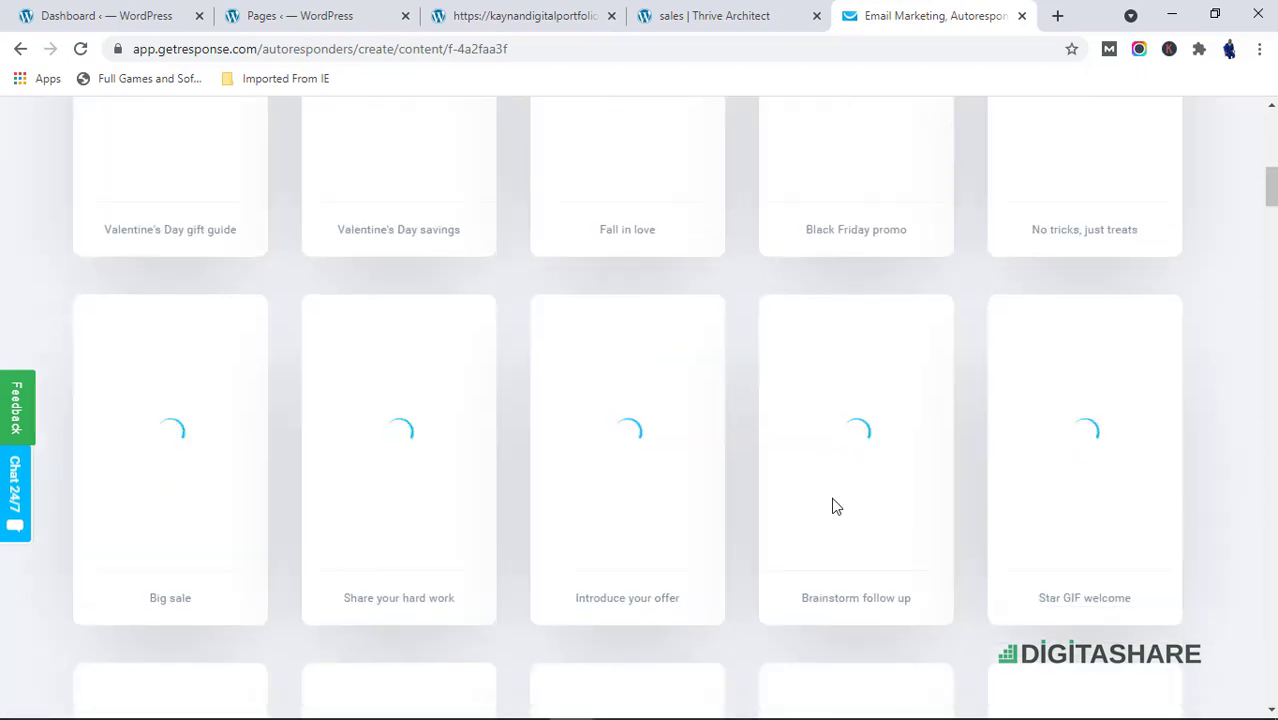
pyautogui.scroll(2, 508, 374)
pyautogui.scroll(4, 508, 374)
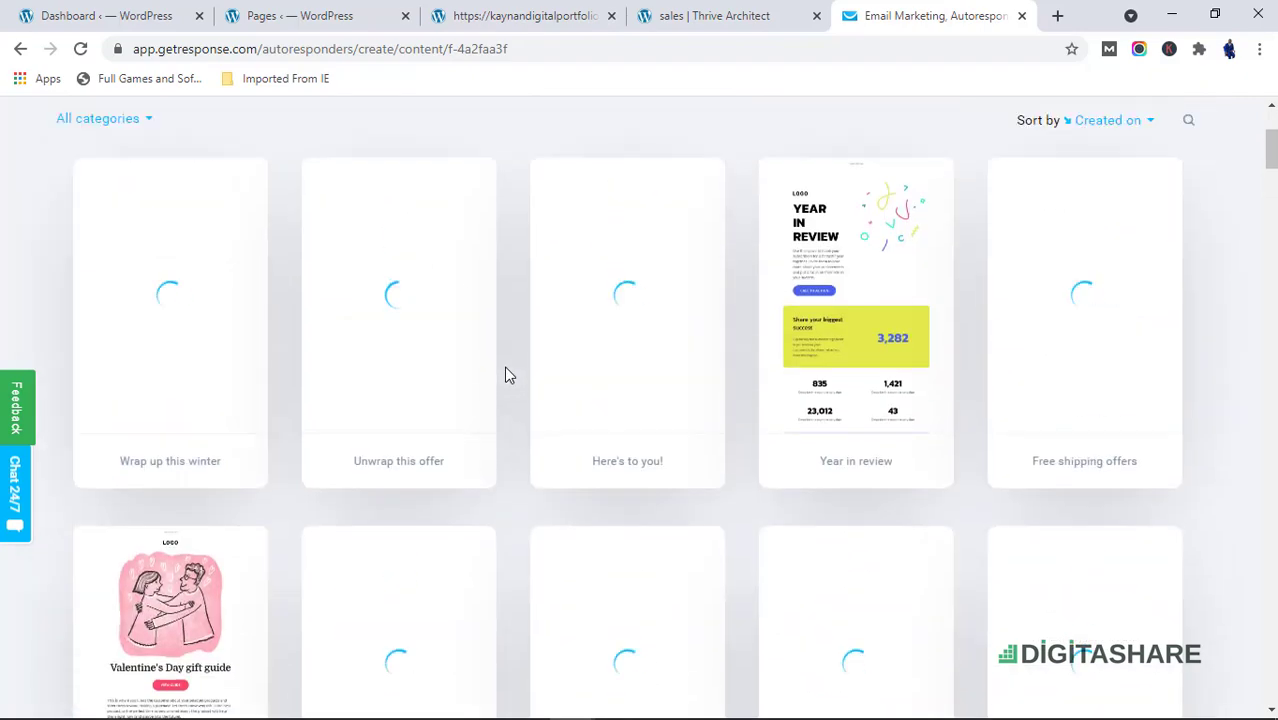
pyautogui.scroll(-3, 165, 395)
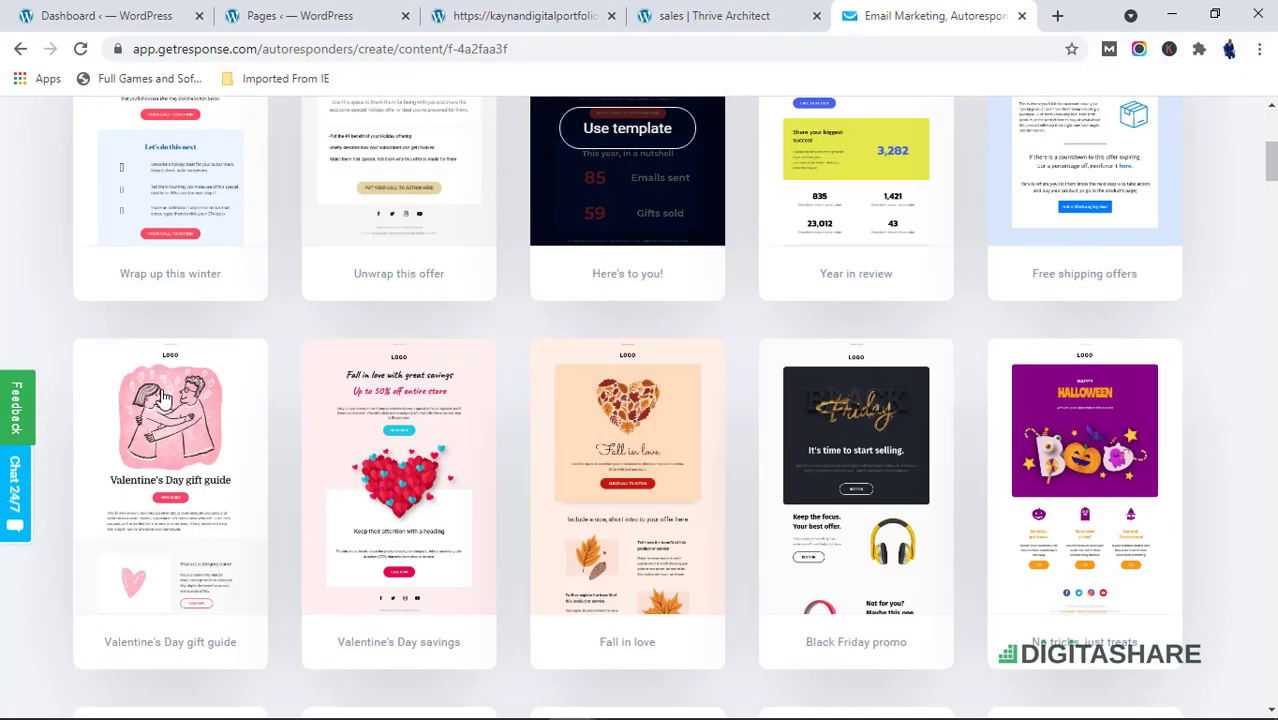
pyautogui.scroll(4, 180, 380)
pyautogui.scroll(-3, 175, 370)
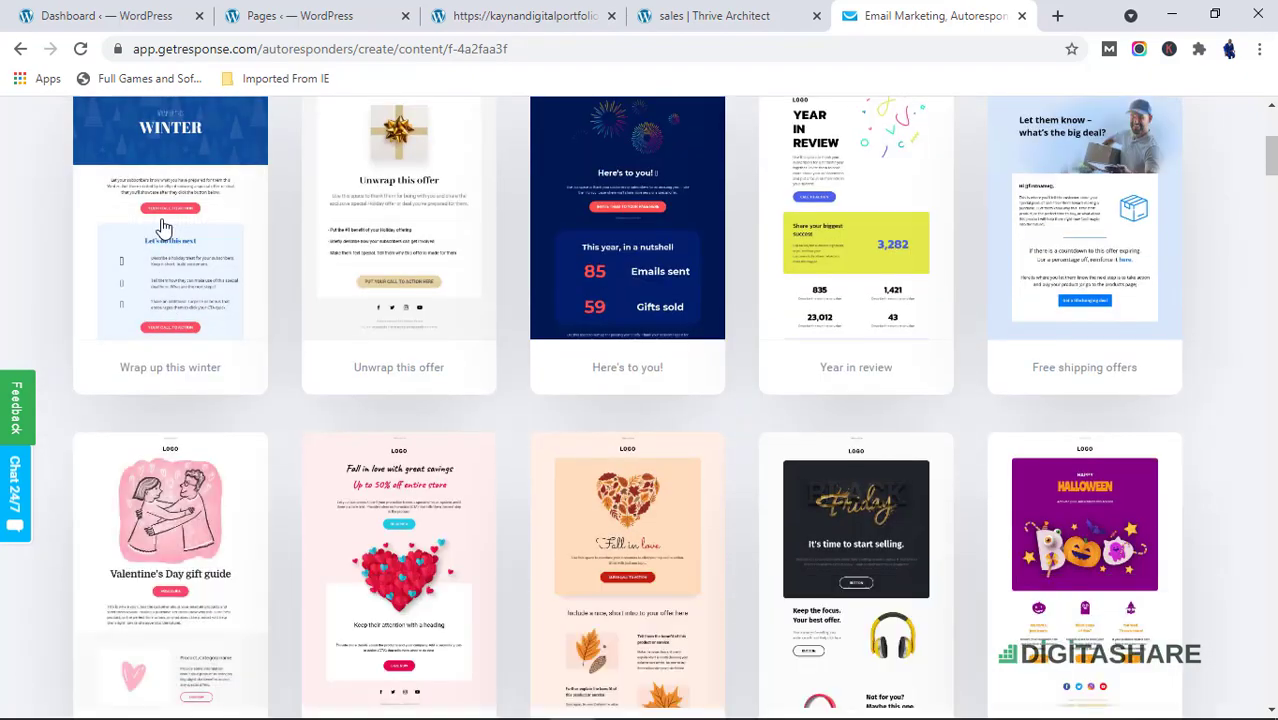
pyautogui.click(164, 227)
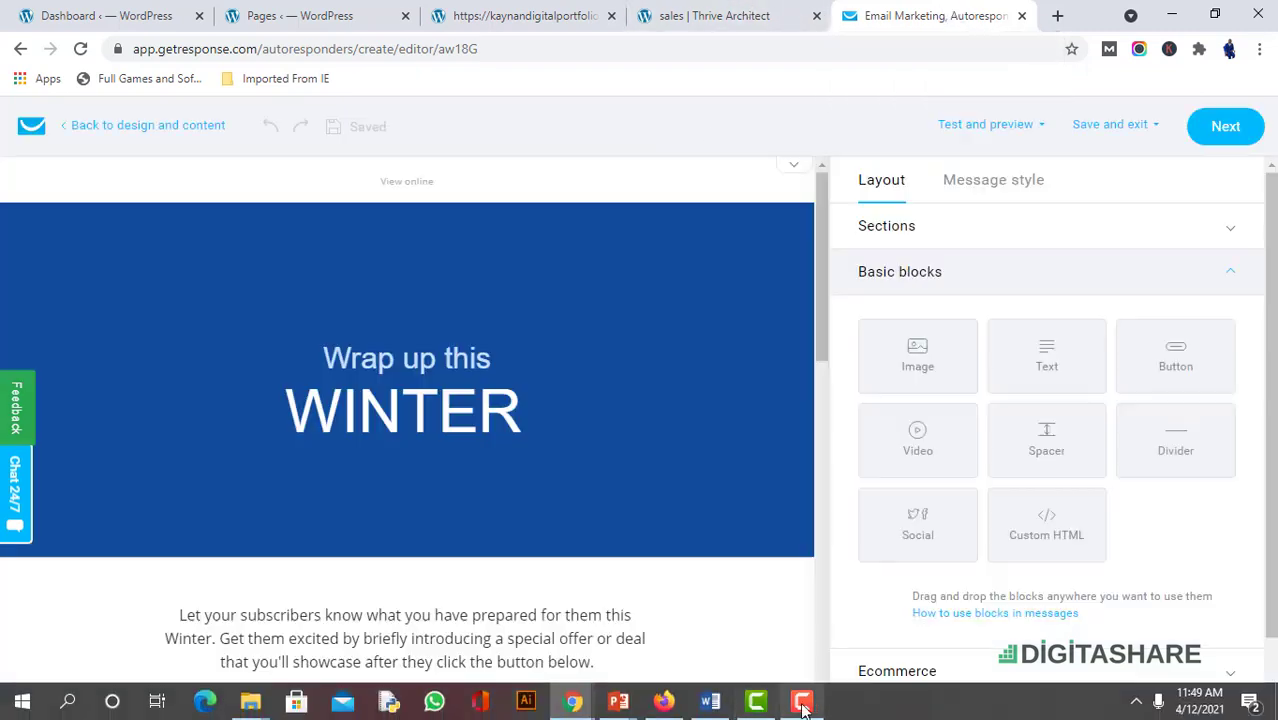
# Examine the template's sections and blocks in the email editor, from header to footer
pyautogui.click(802, 706)
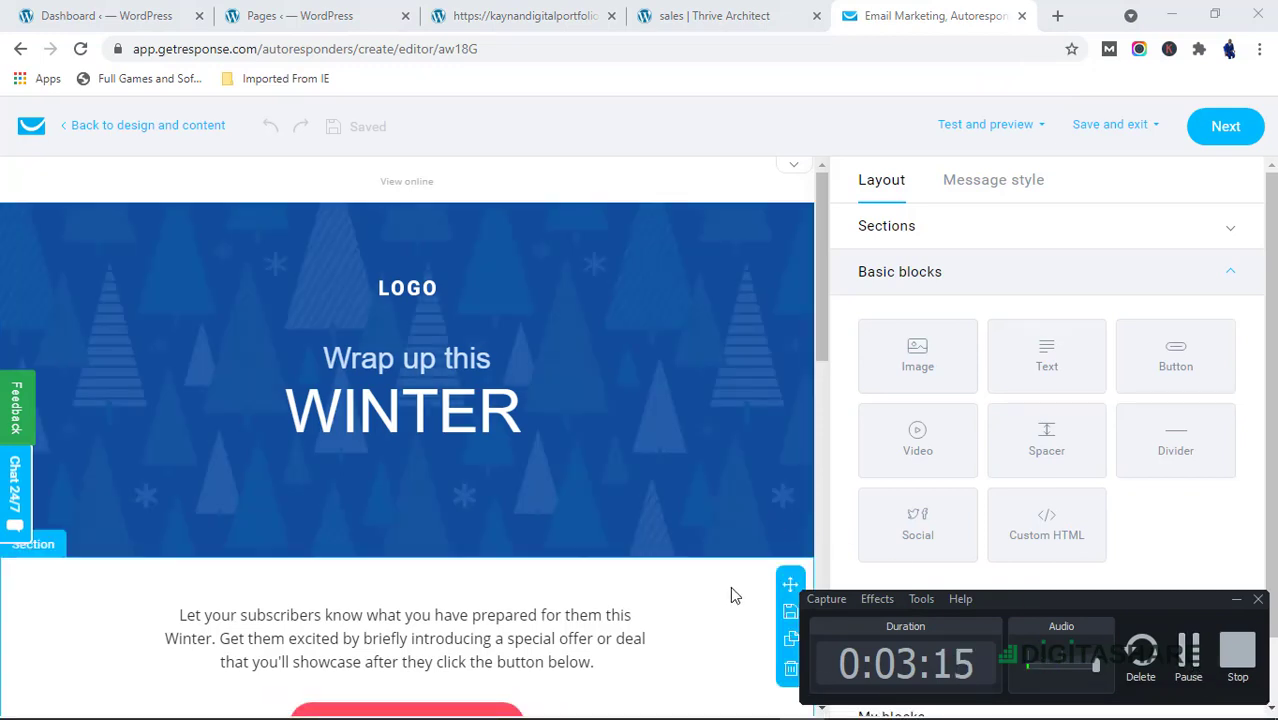
pyautogui.click(768, 513)
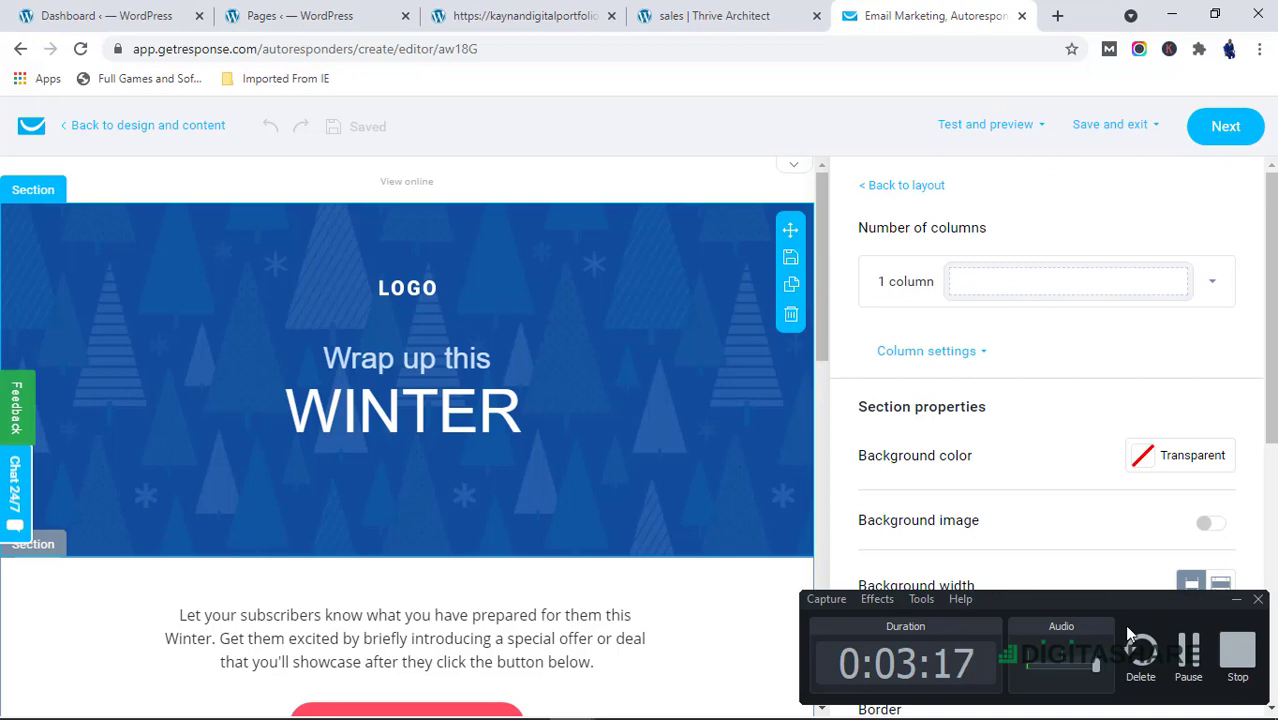
pyautogui.click(1238, 601)
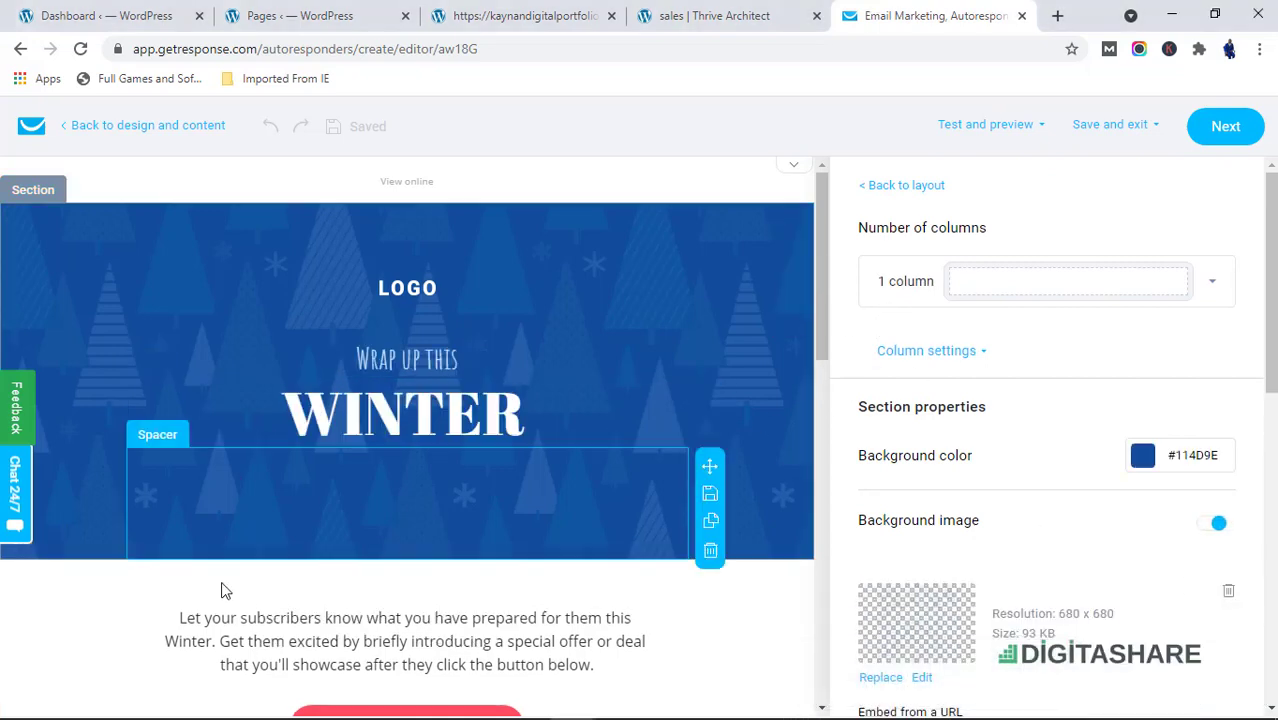
pyautogui.scroll(-2, 228, 590)
pyautogui.scroll(-1, 900, 440)
pyautogui.scroll(2, 742, 348)
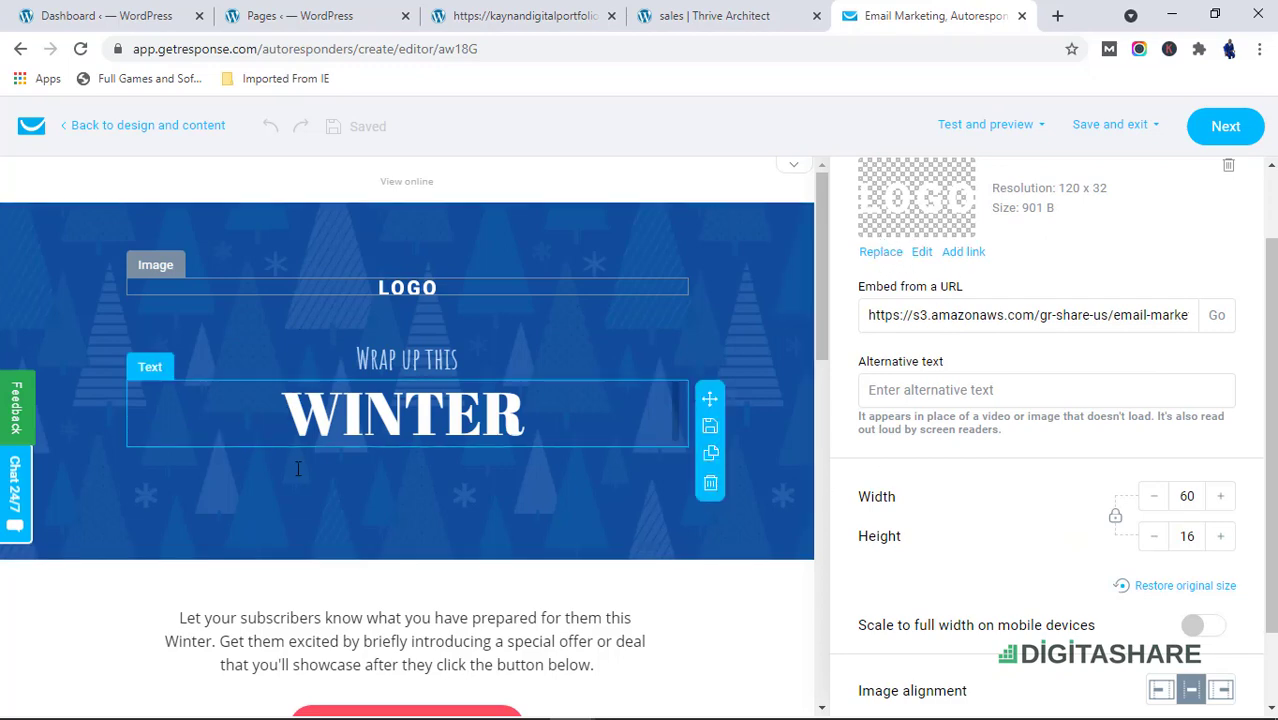
pyautogui.scroll(-10, 298, 468)
pyautogui.scroll(6, 371, 531)
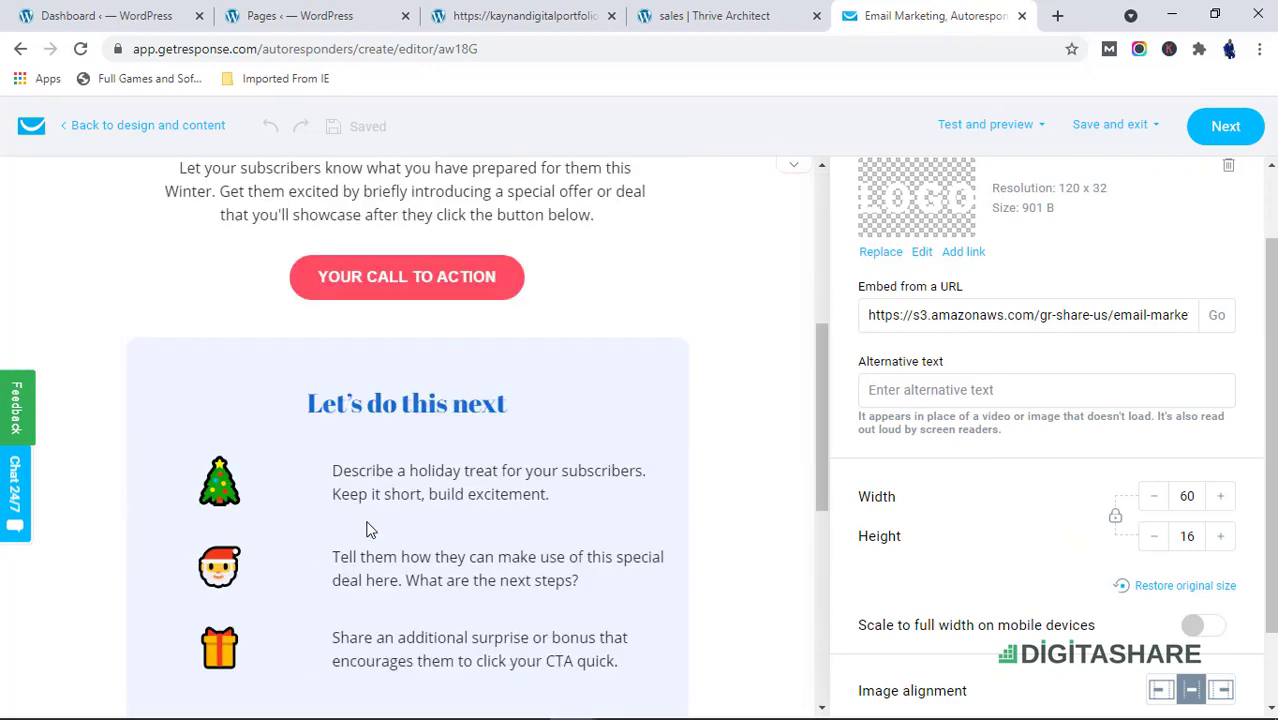
pyautogui.scroll(-6, 366, 529)
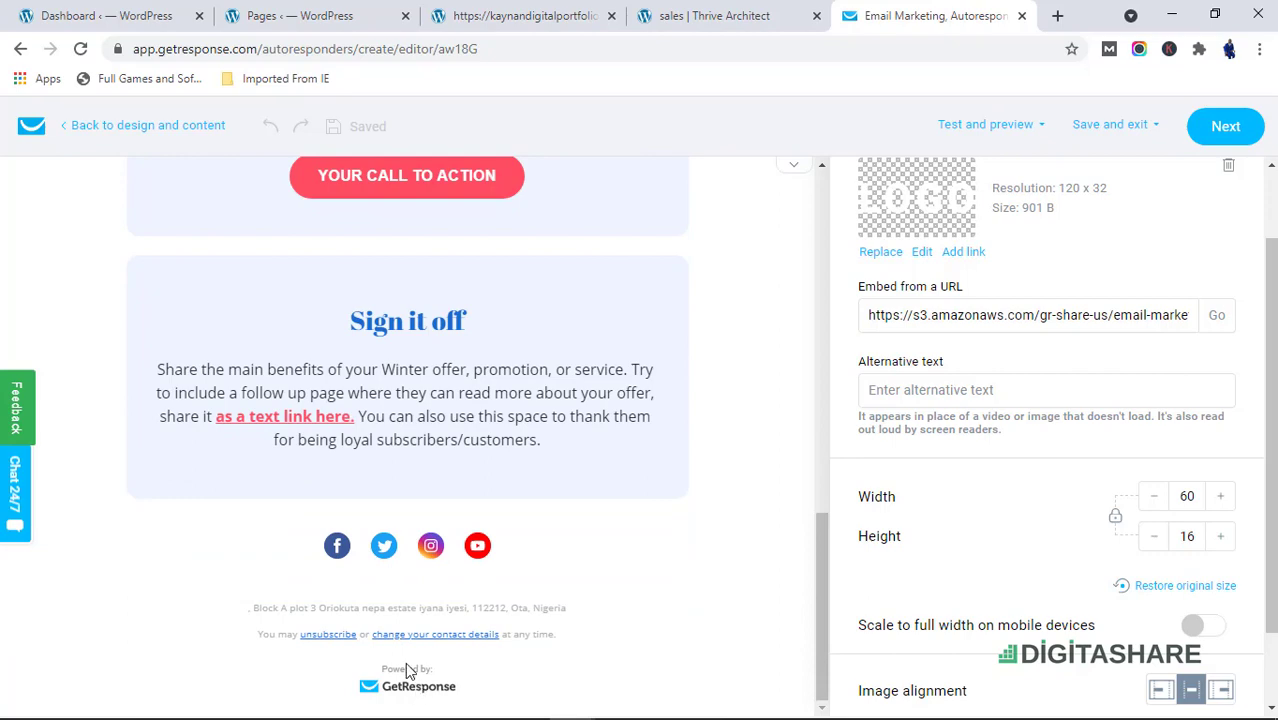
pyautogui.click(410, 694)
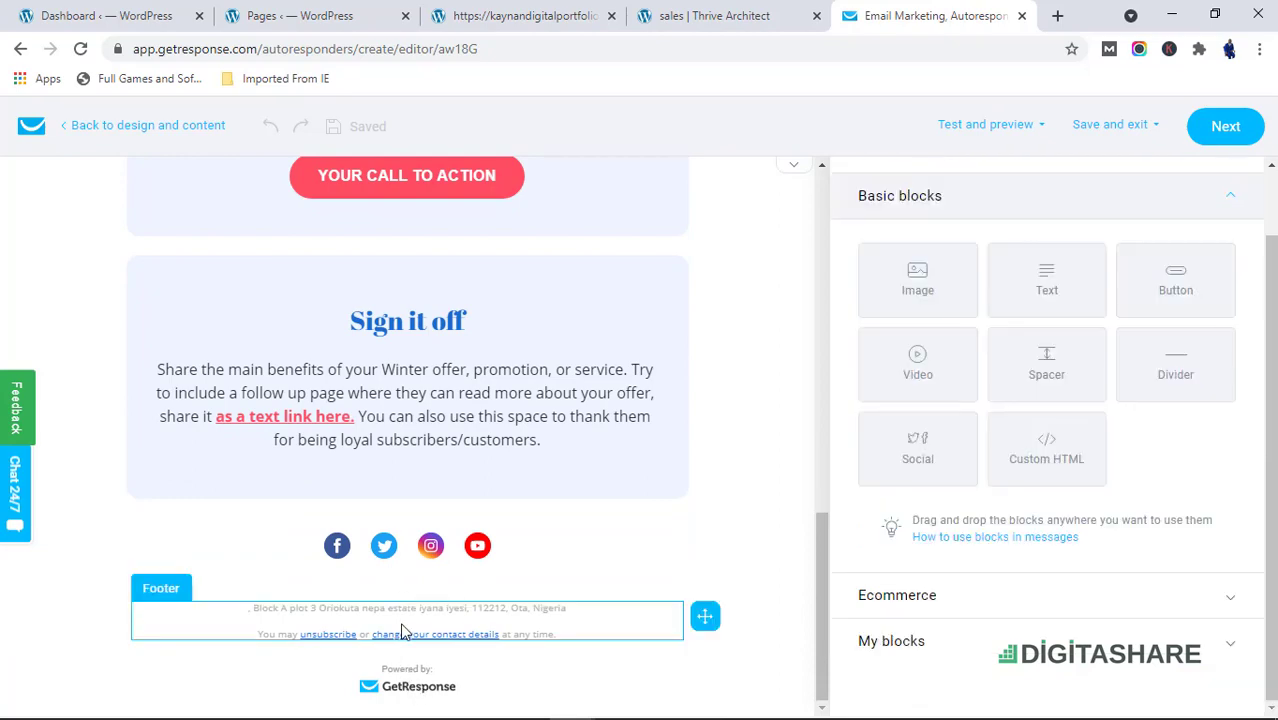
pyautogui.scroll(4, 370, 515)
pyautogui.scroll(6, 370, 505)
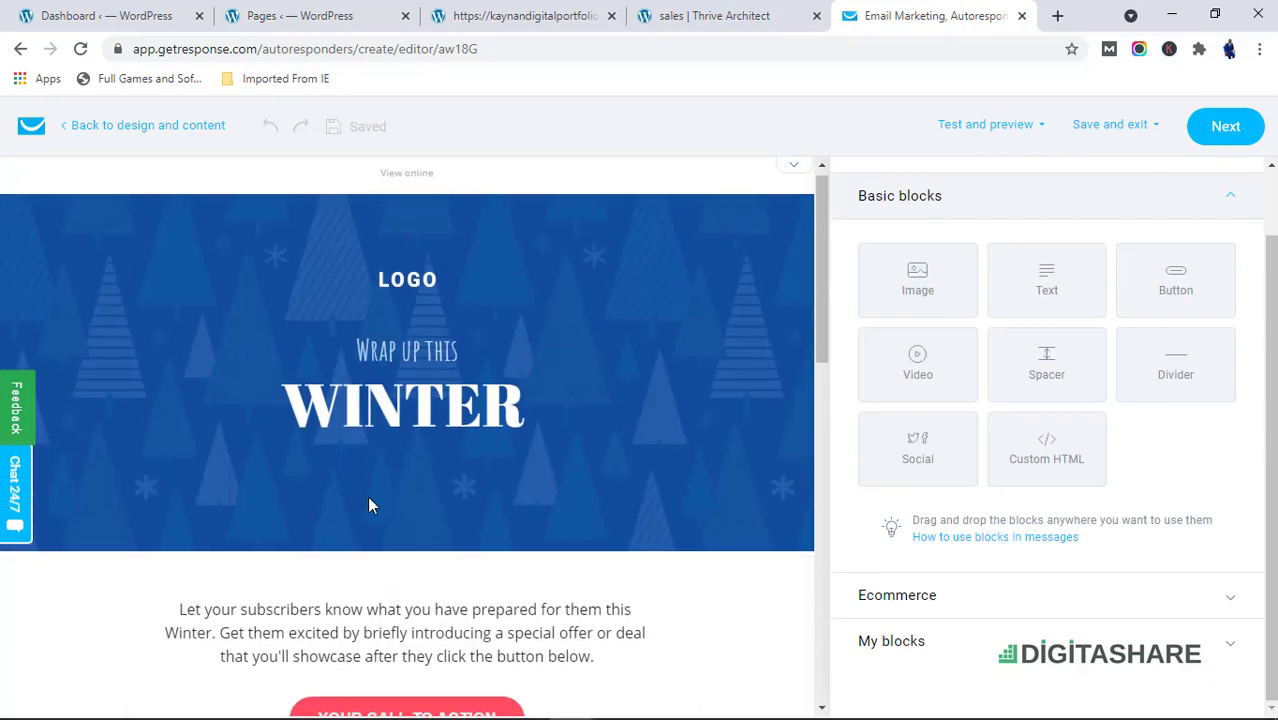
# Continue from the email editor back to the autoresponder setup page
pyautogui.click(1222, 129)
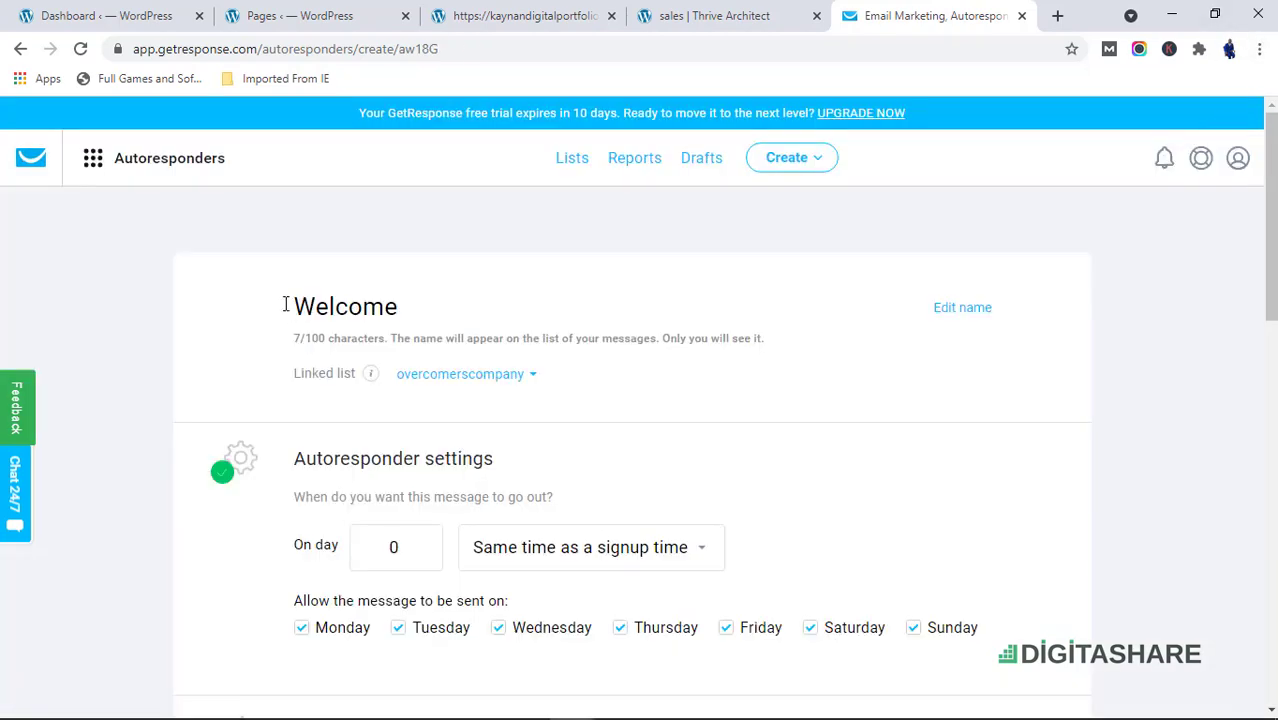
pyautogui.scroll(-7, 372, 490)
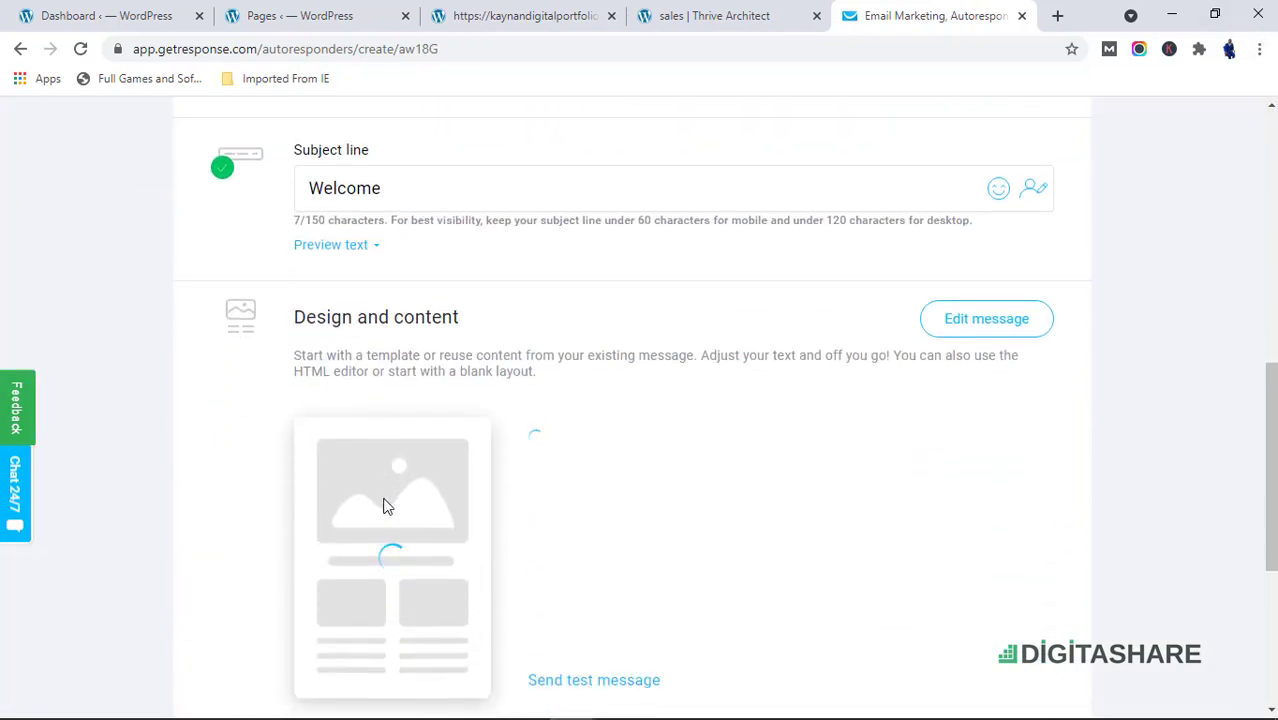
# Save and publish the Welcome autoresponder, declining to send it to contacts further down the cycle
pyautogui.scroll(-3, 362, 536)
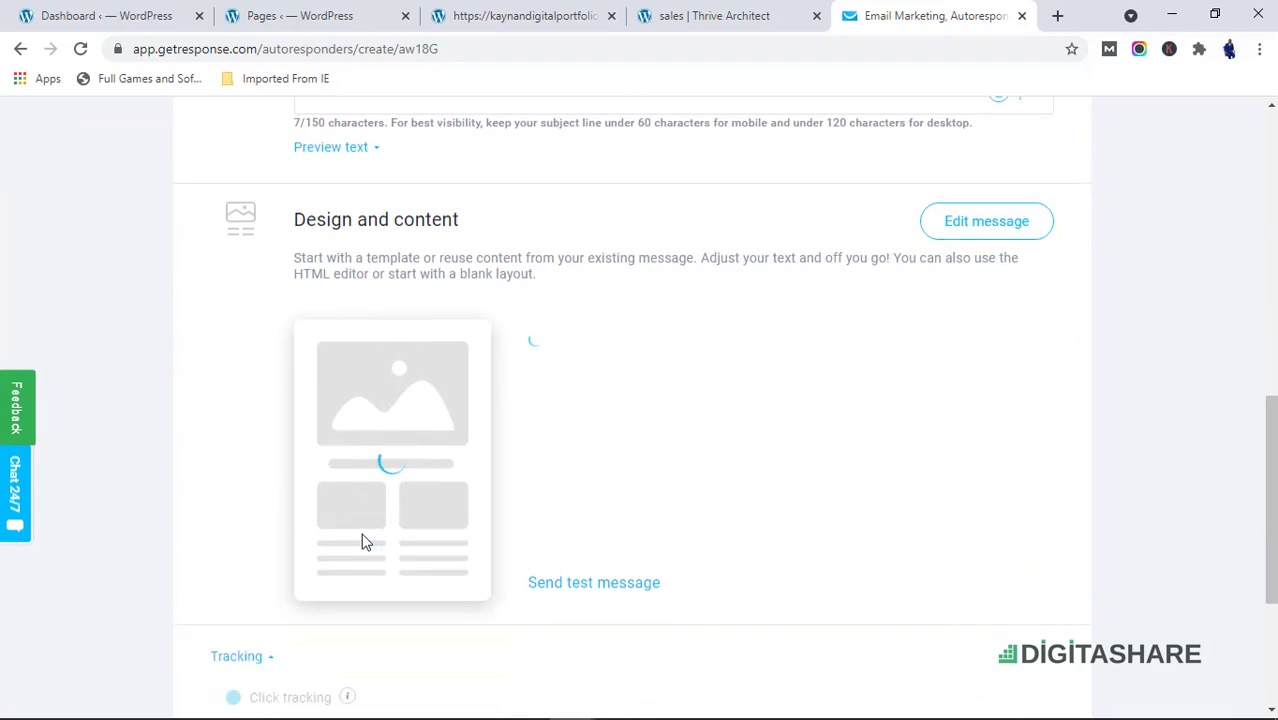
pyautogui.scroll(3, 388, 428)
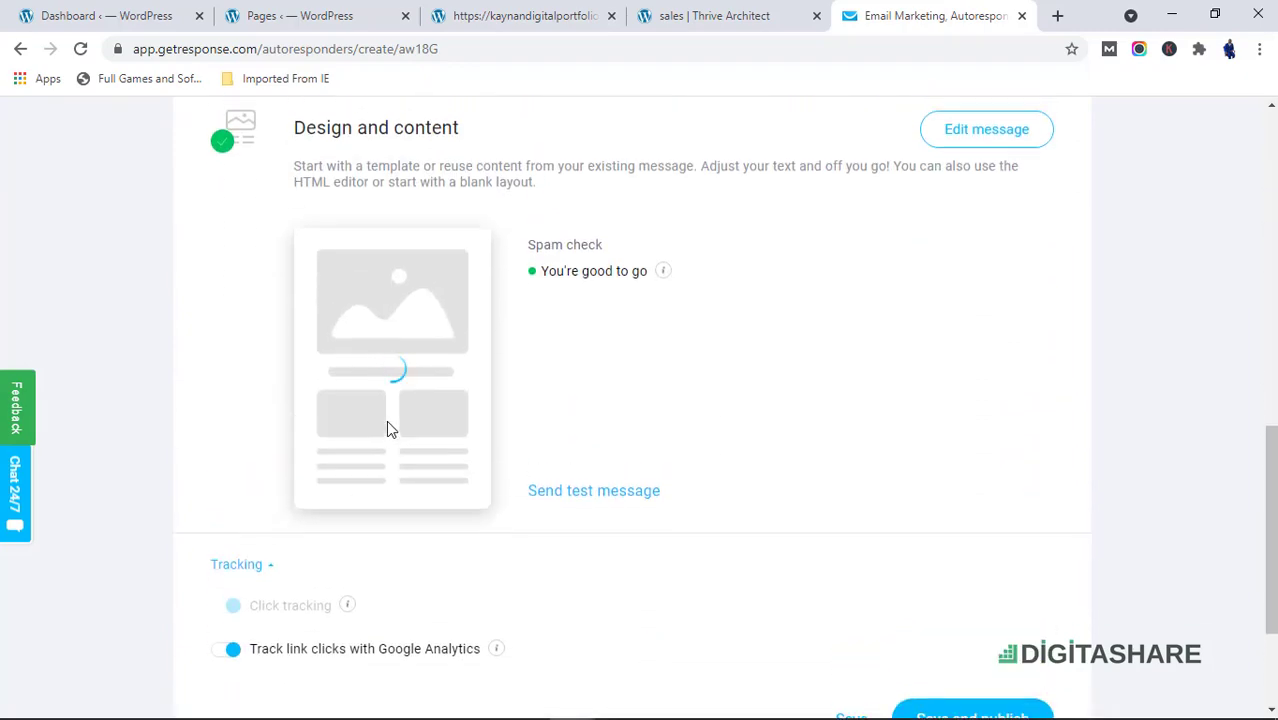
pyautogui.scroll(-3, 388, 428)
pyautogui.scroll(-2, 1080, 630)
pyautogui.click(953, 540)
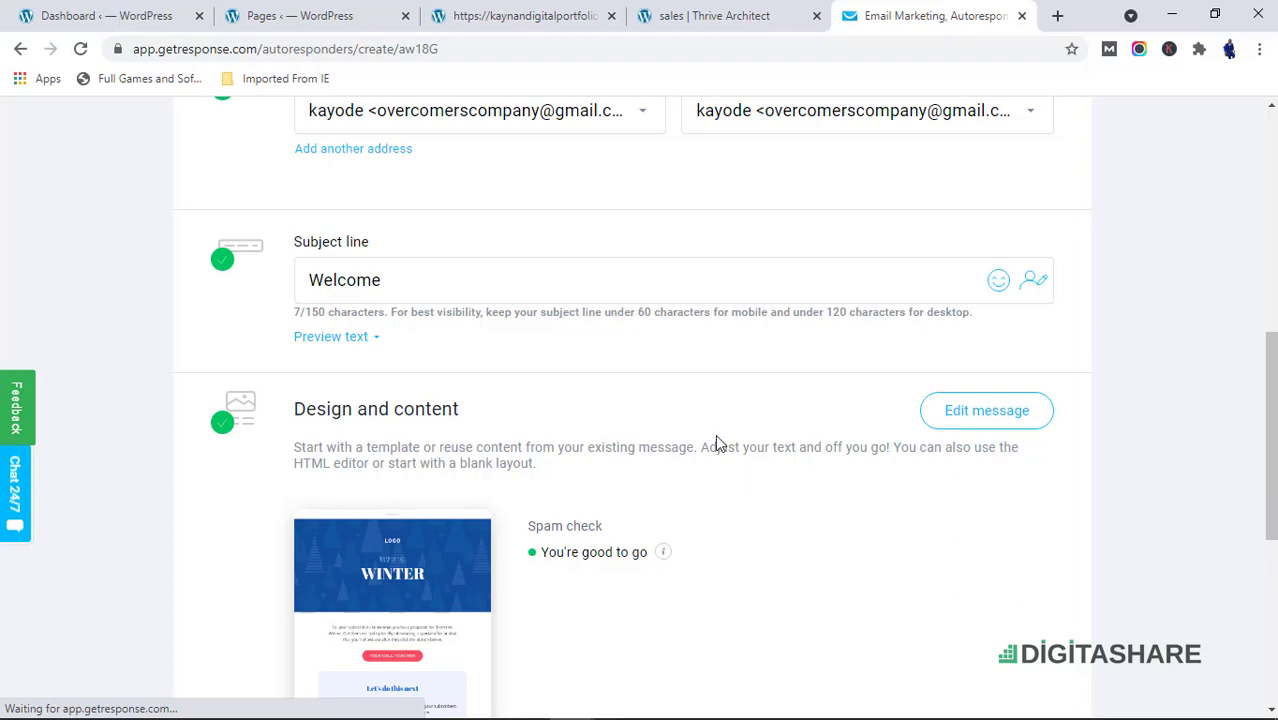
pyautogui.scroll(5, 686, 440)
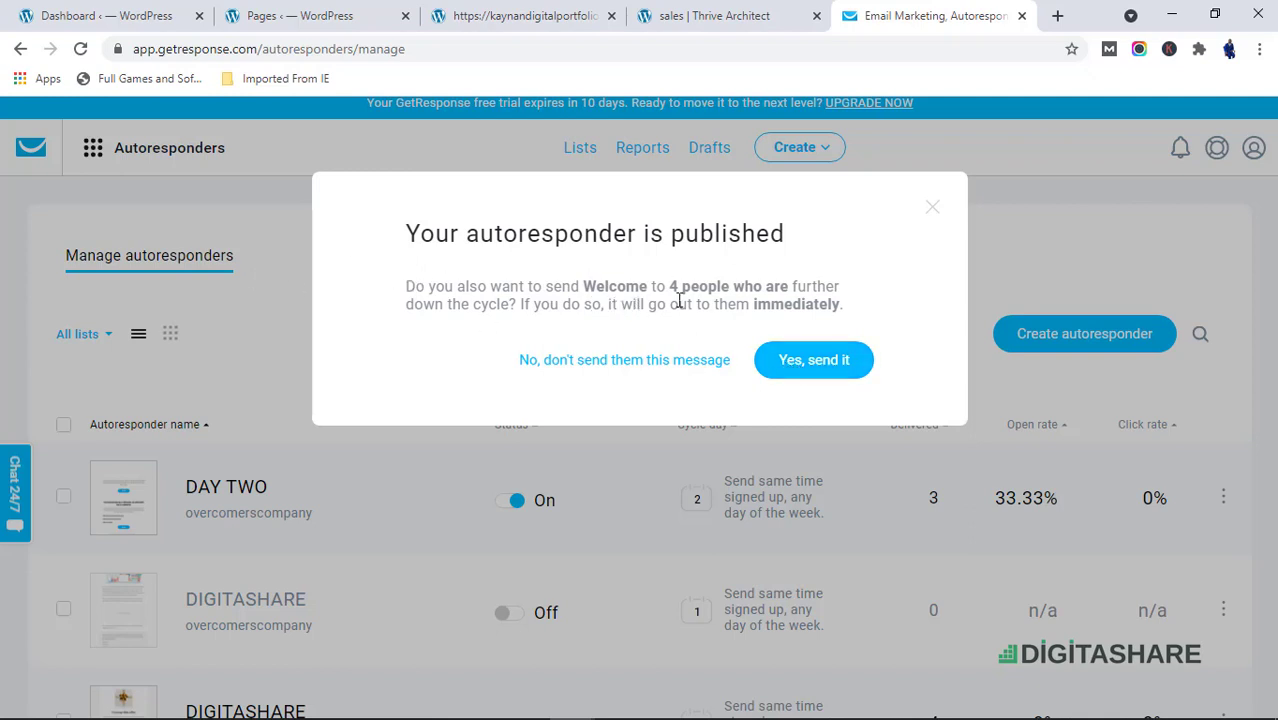
pyautogui.click(630, 362)
# Review the autoresponders list for the newly published Welcome entry
pyautogui.scroll(-4, 480, 428)
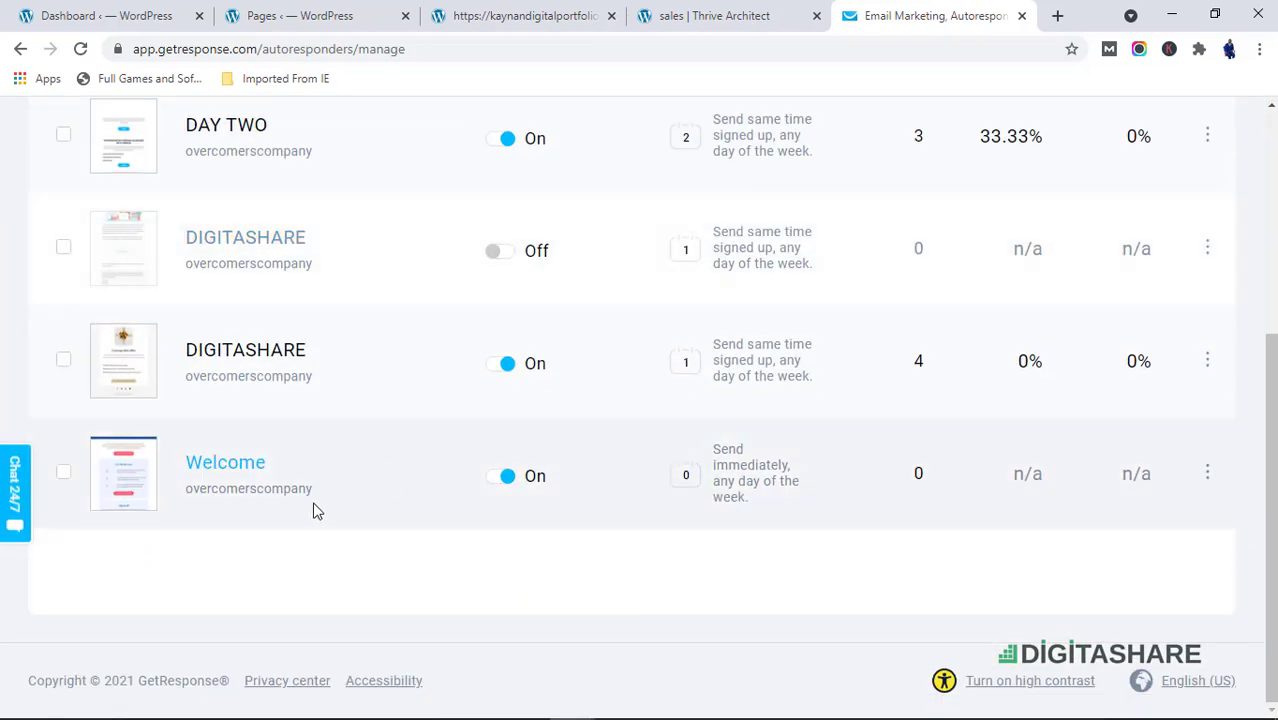
pyautogui.scroll(4, 320, 490)
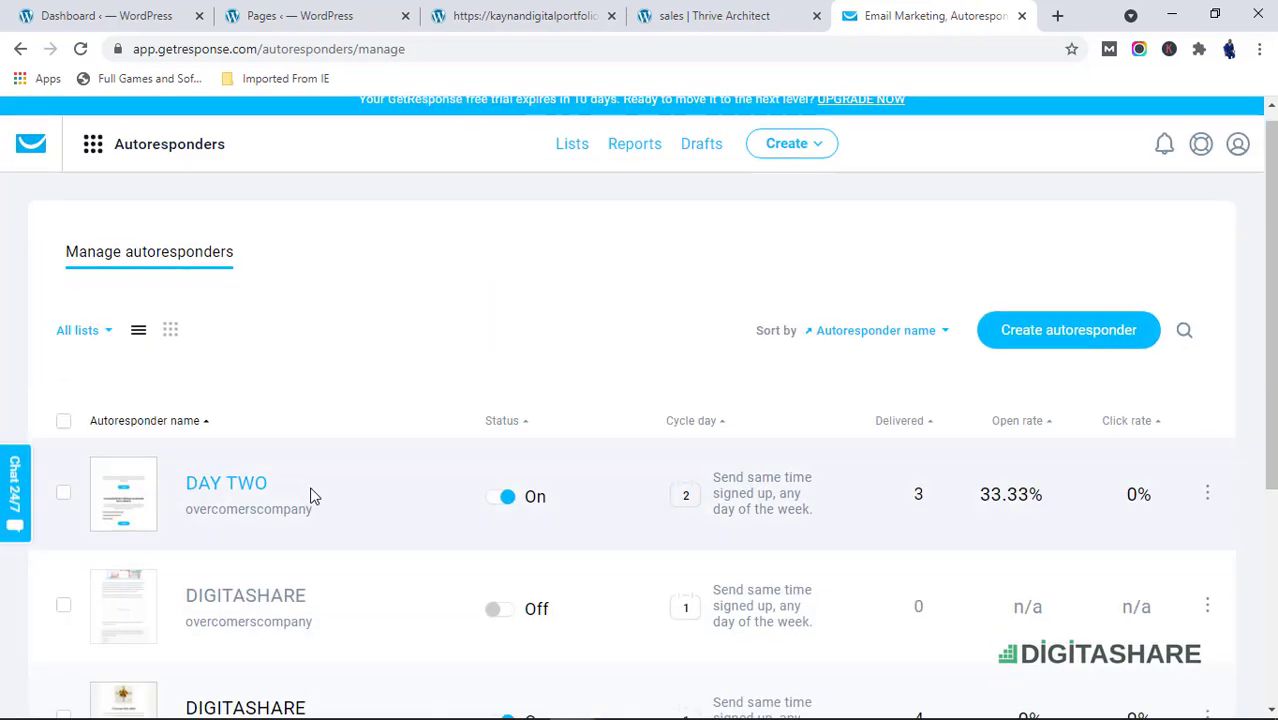
pyautogui.scroll(-4, 311, 496)
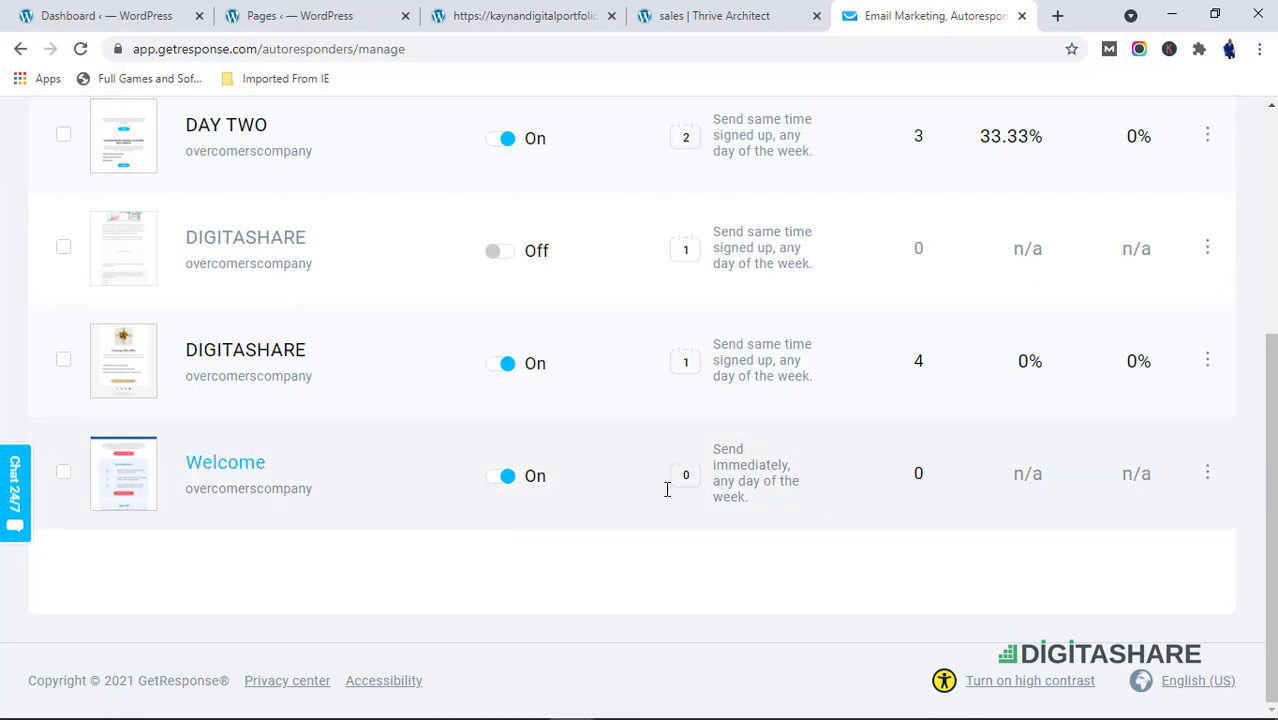
pyautogui.scroll(4, 465, 463)
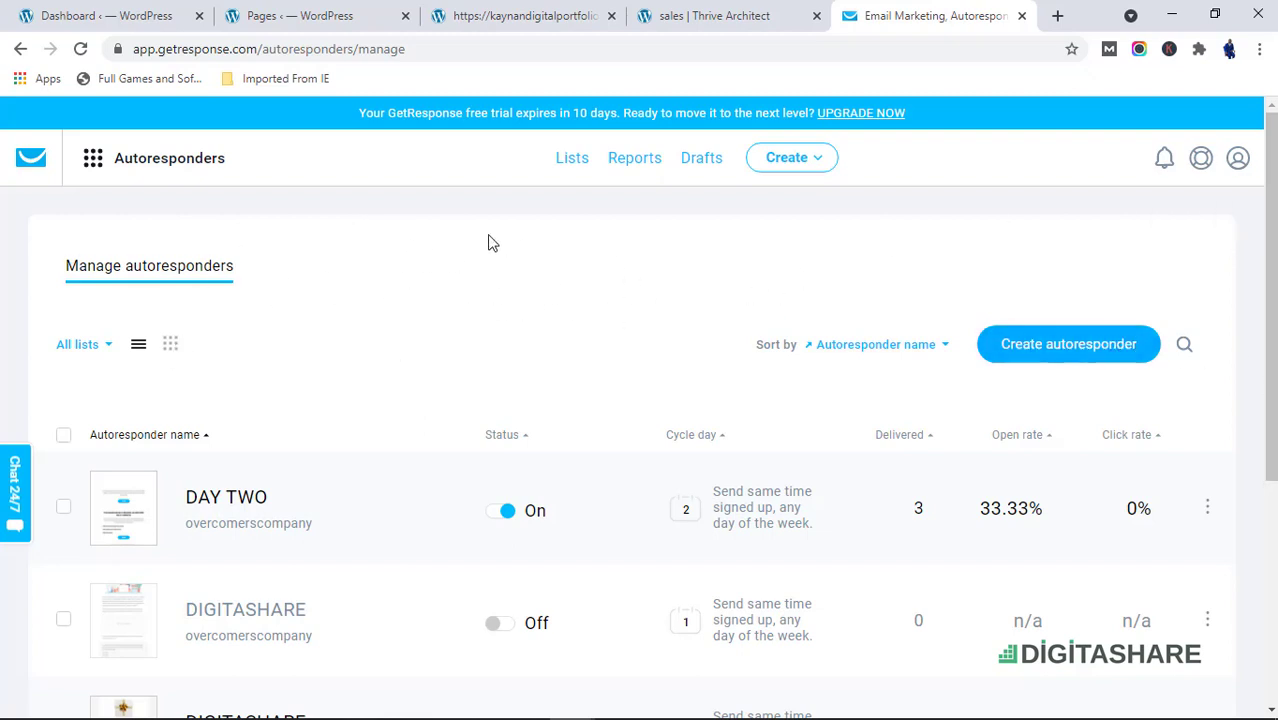
# Open the Automation tool and start your first workflow
pyautogui.click(95, 160)
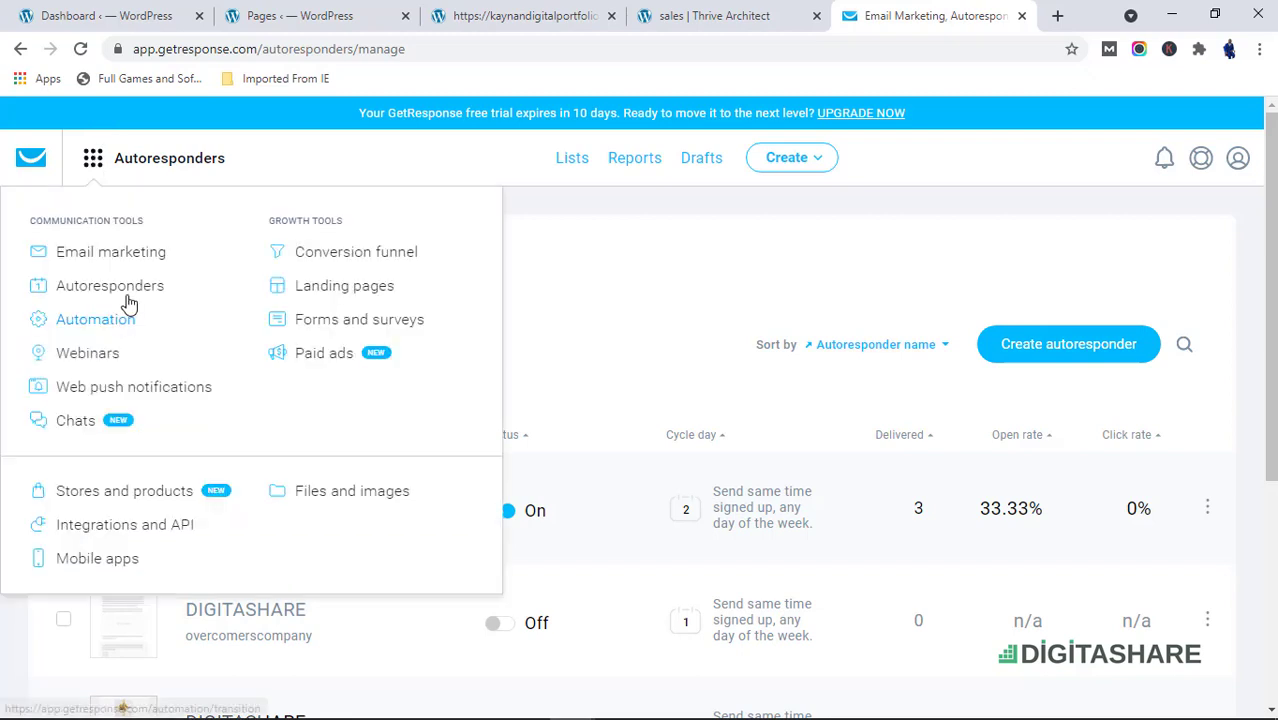
pyautogui.click(127, 326)
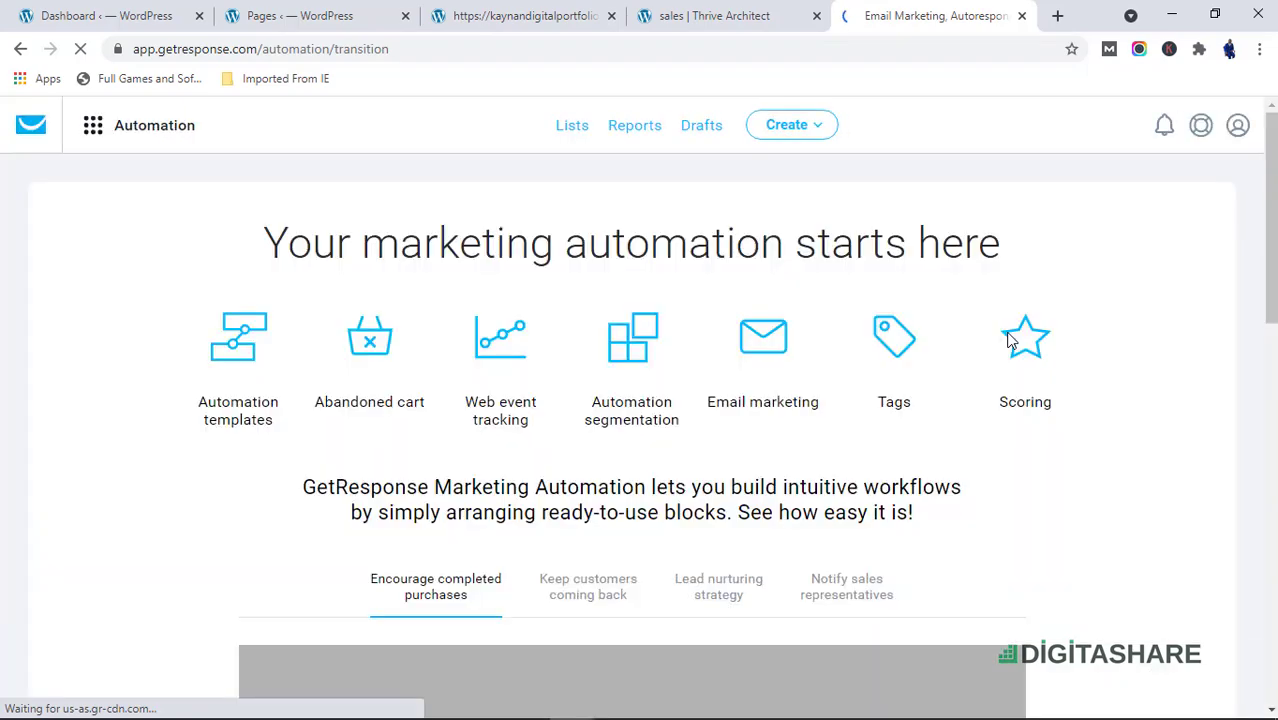
pyautogui.scroll(-3, 565, 490)
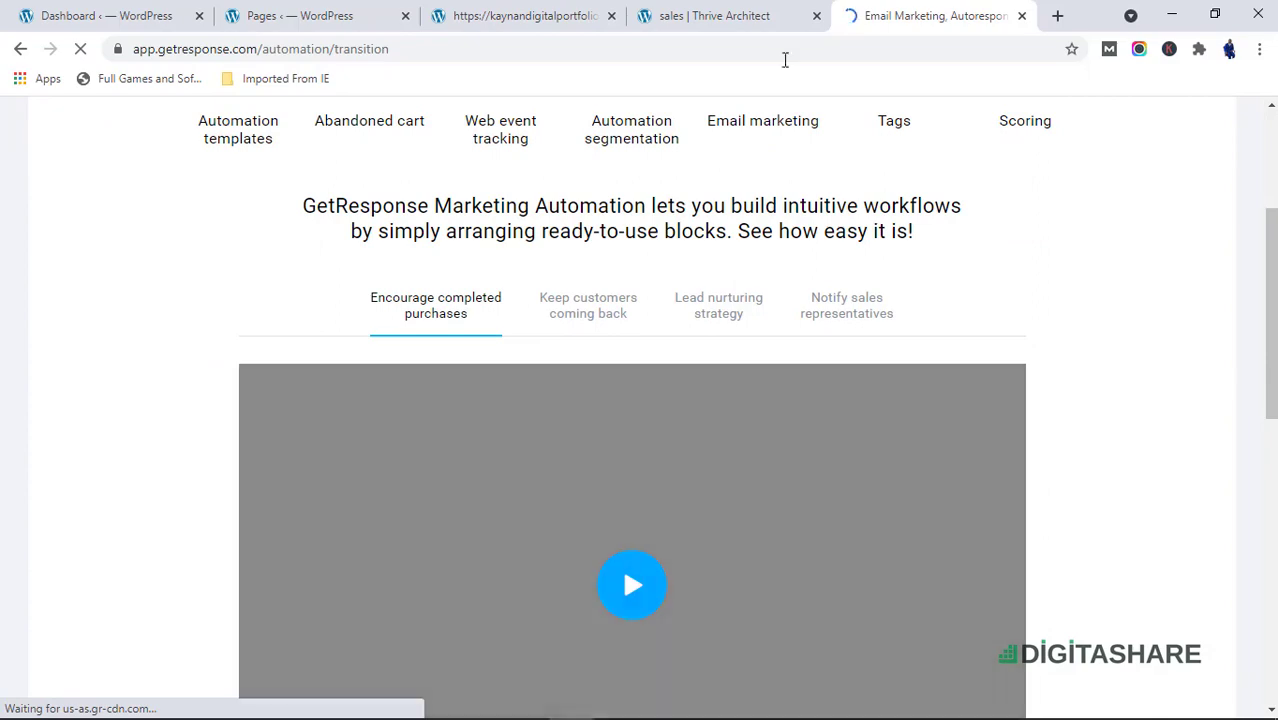
pyautogui.scroll(3, 673, 200)
pyautogui.scroll(-8, 658, 377)
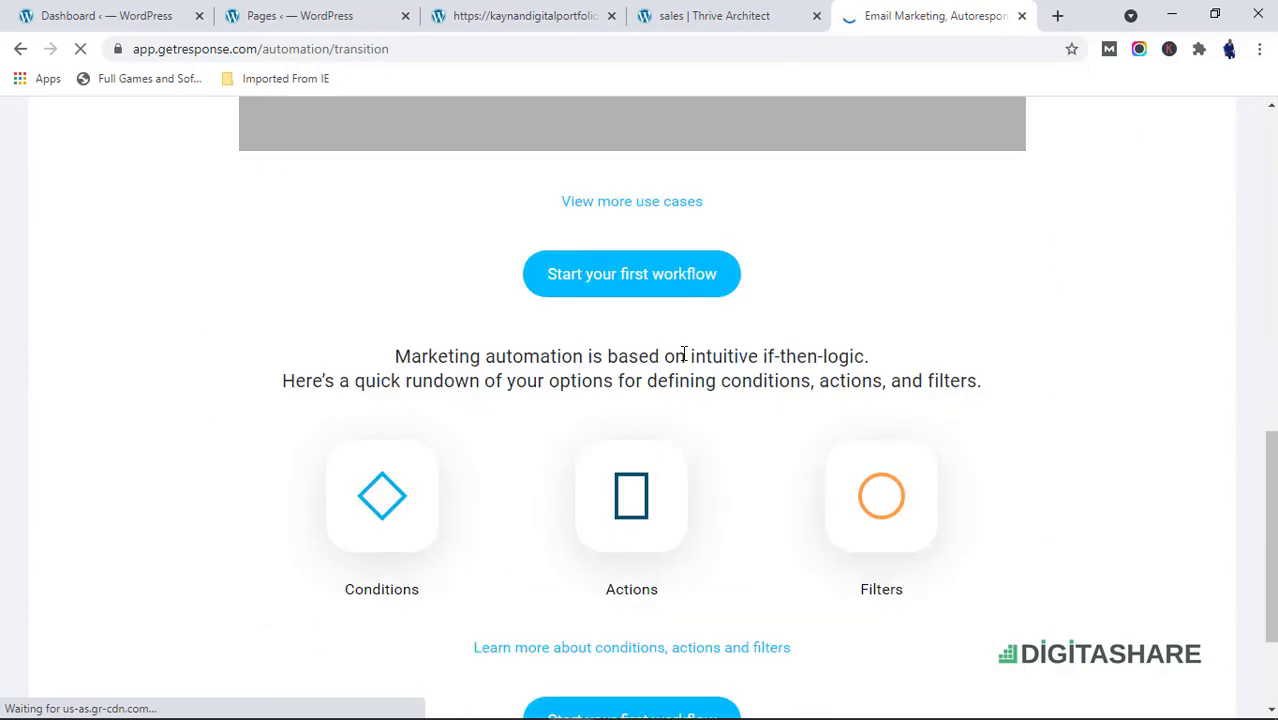
pyautogui.scroll(5, 630, 345)
pyautogui.scroll(4, 610, 320)
pyautogui.scroll(-1, 600, 316)
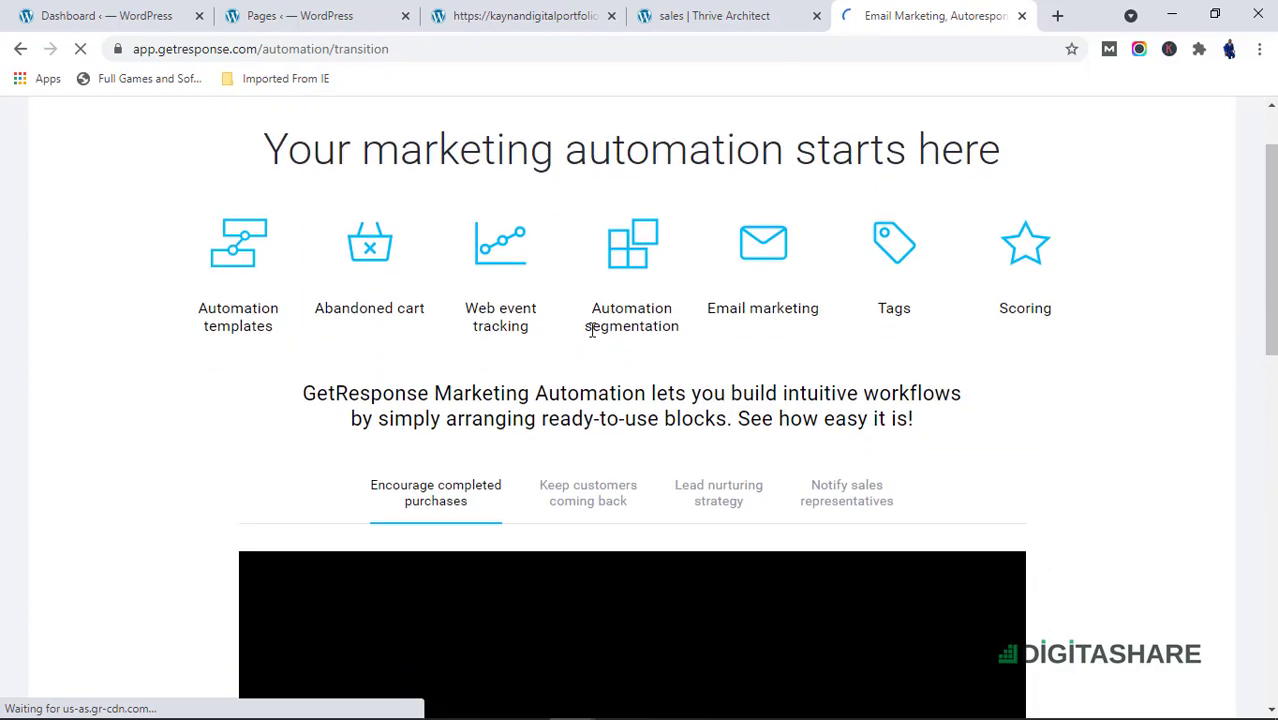
pyautogui.scroll(-8, 700, 370)
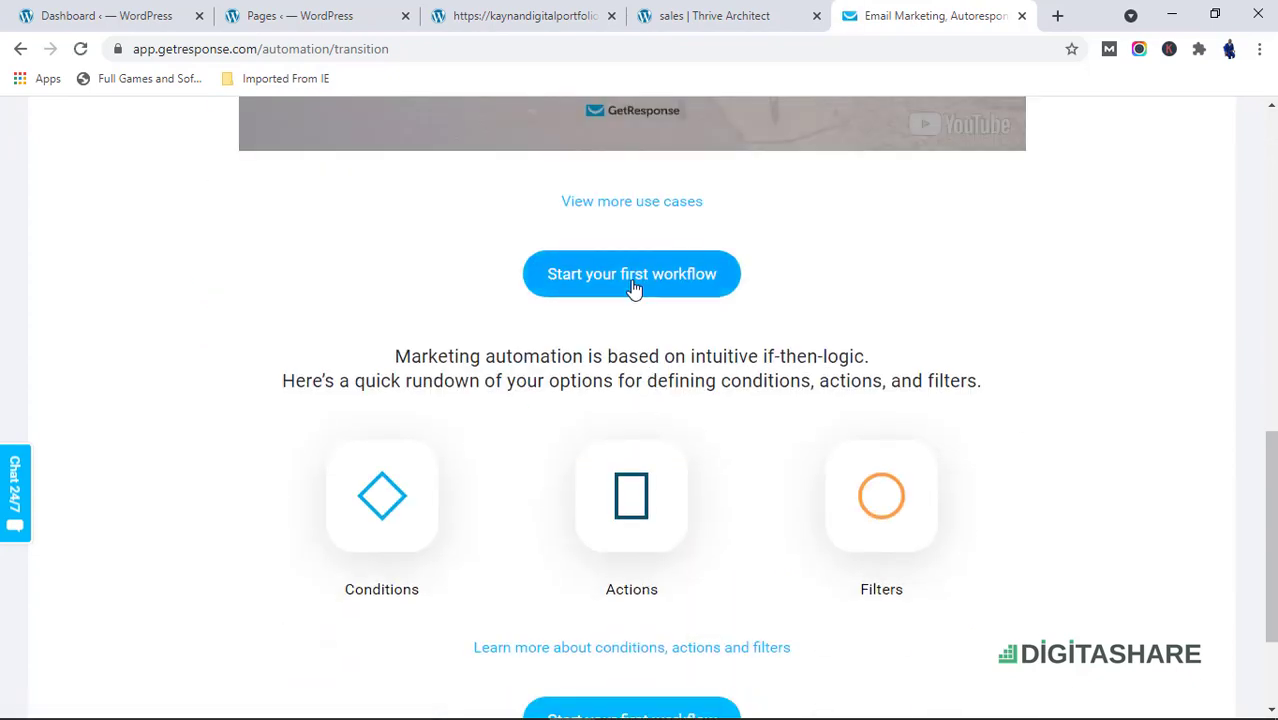
pyautogui.click(632, 287)
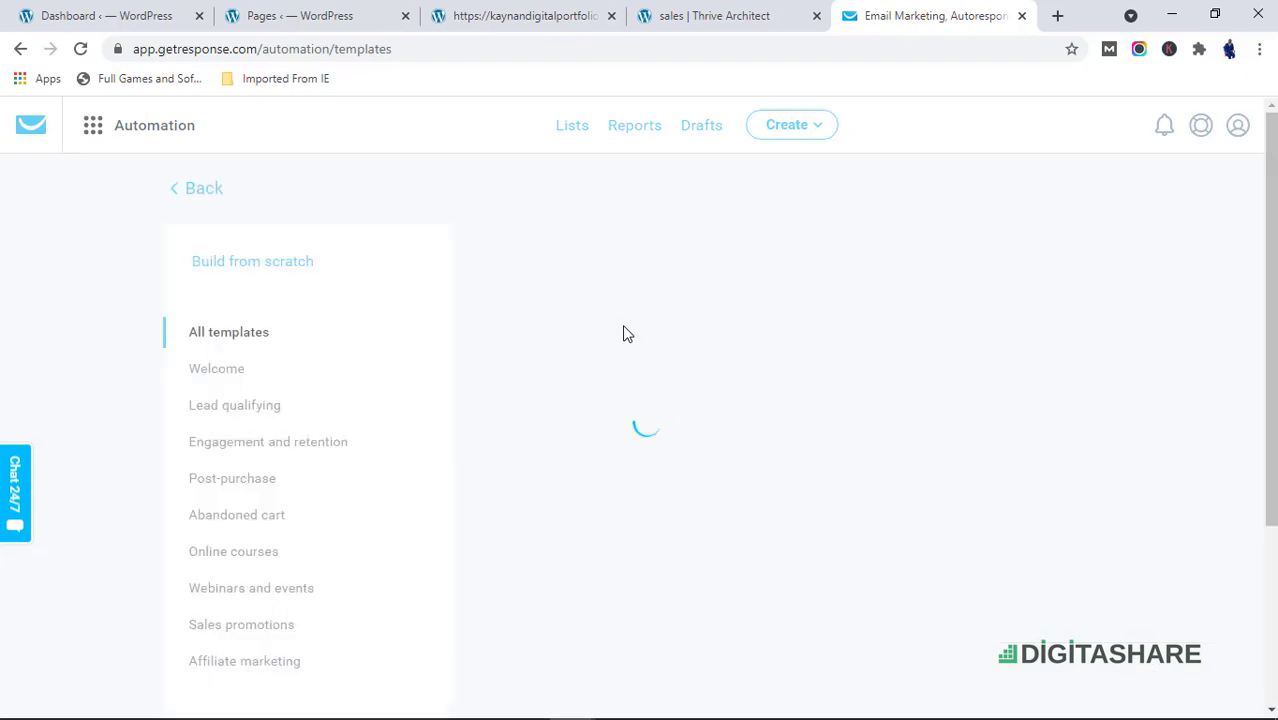
# Choose to build a workflow from scratch and page through the introductory slides
pyautogui.scroll(-2, 713, 420)
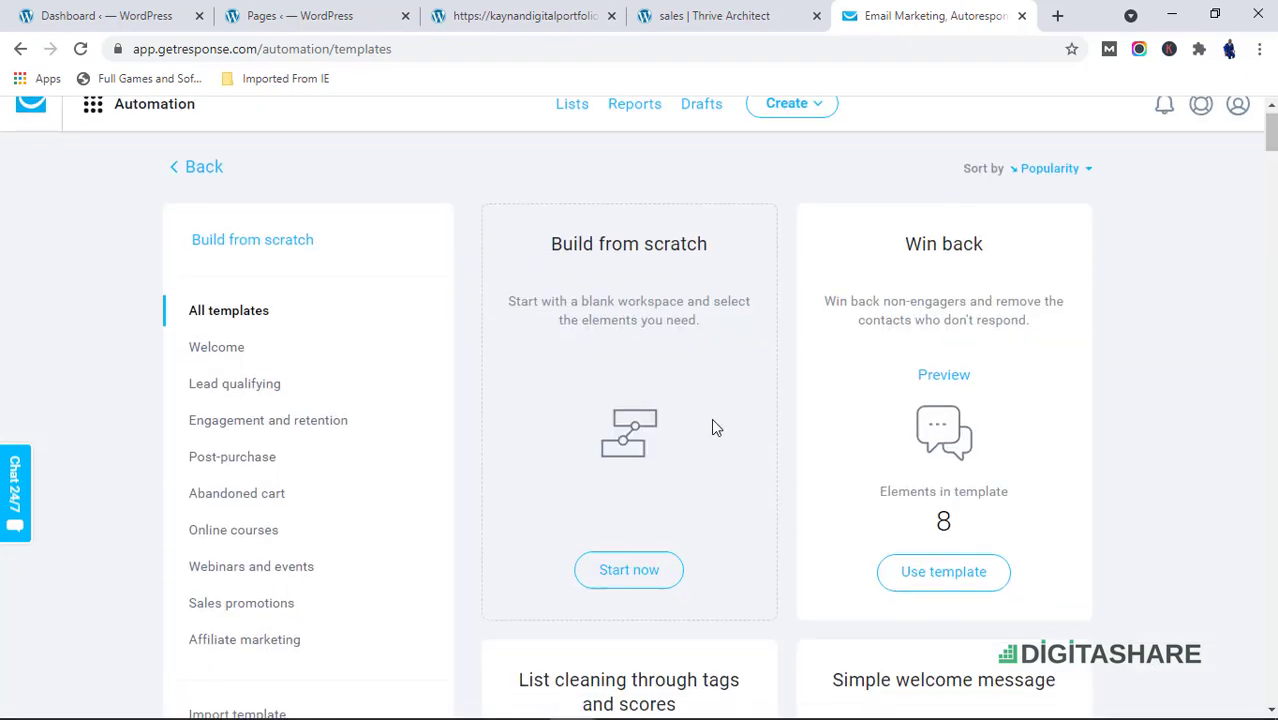
pyautogui.scroll(2, 632, 426)
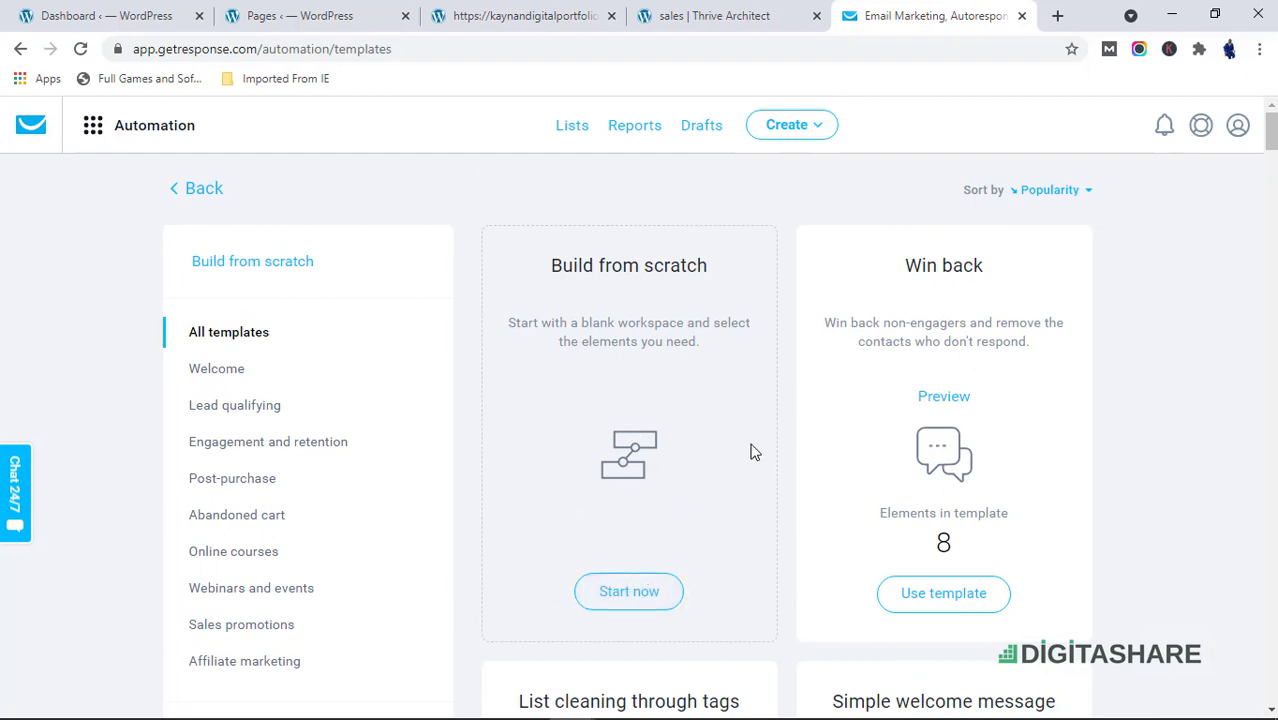
pyautogui.scroll(-2, 807, 382)
pyautogui.scroll(2, 1081, 360)
pyautogui.scroll(-1, 569, 447)
pyautogui.scroll(-4, 564, 447)
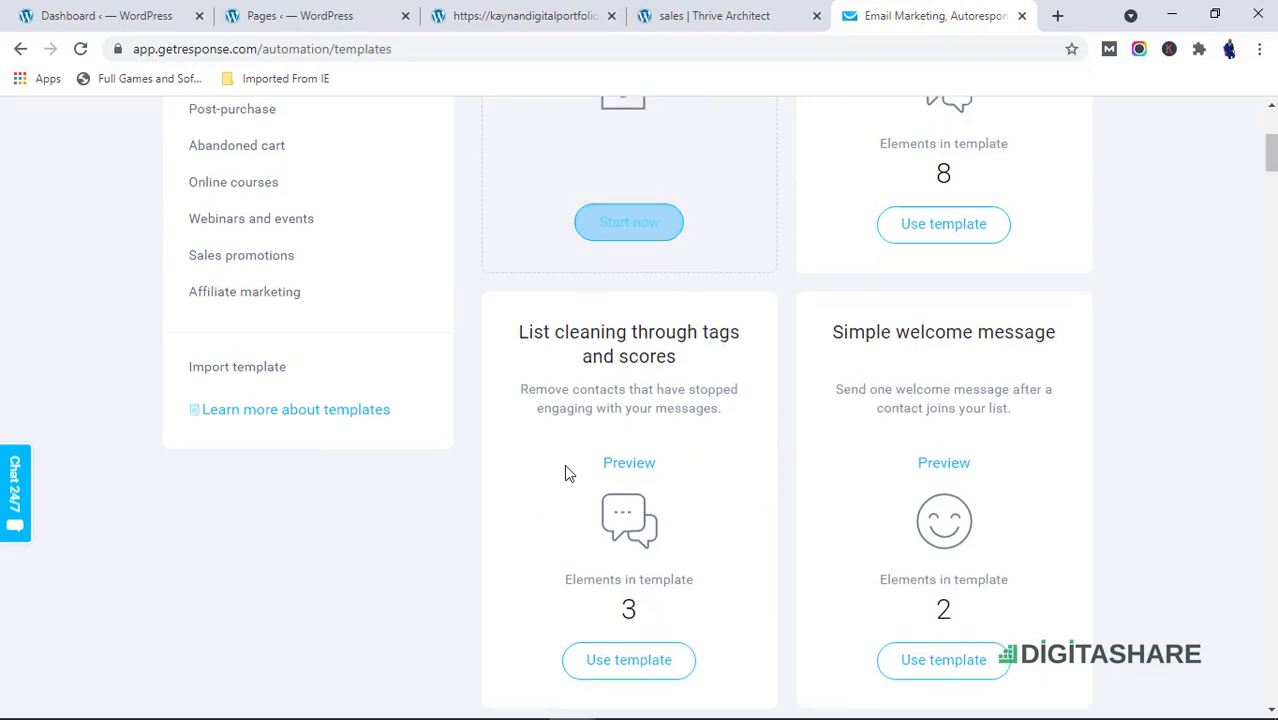
pyautogui.scroll(2, 564, 464)
pyautogui.scroll(2, 652, 400)
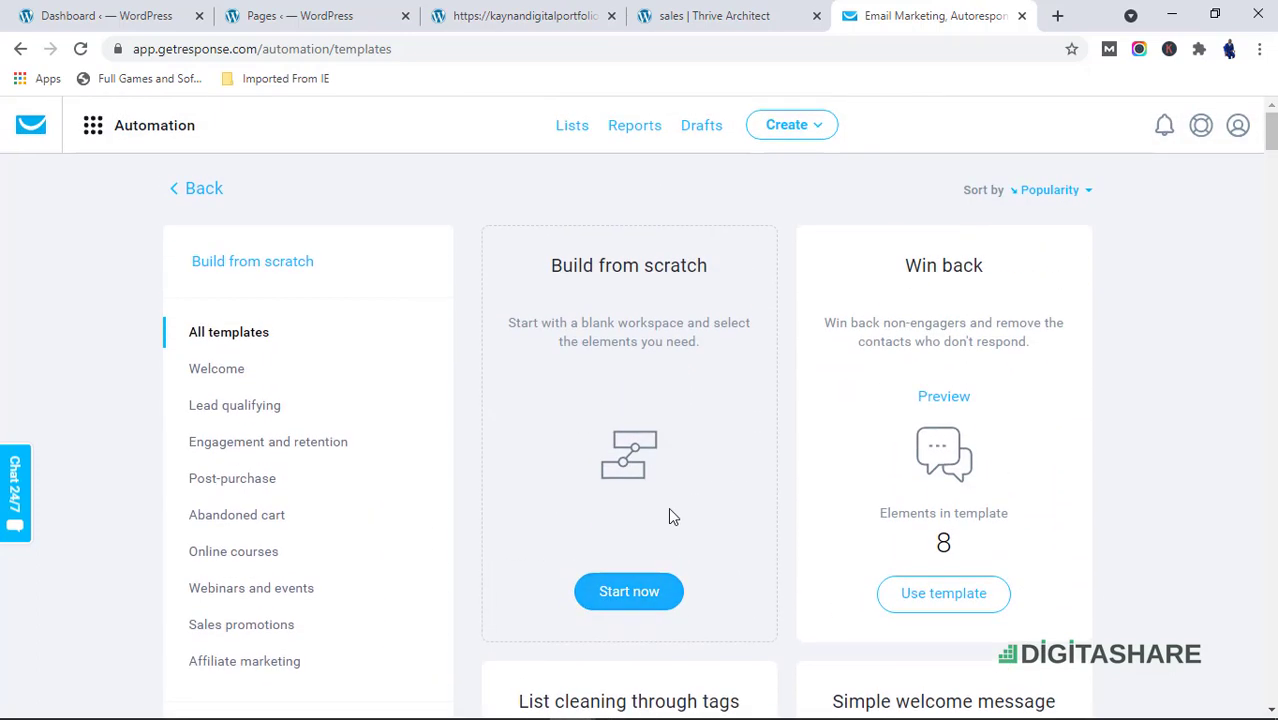
pyautogui.click(652, 596)
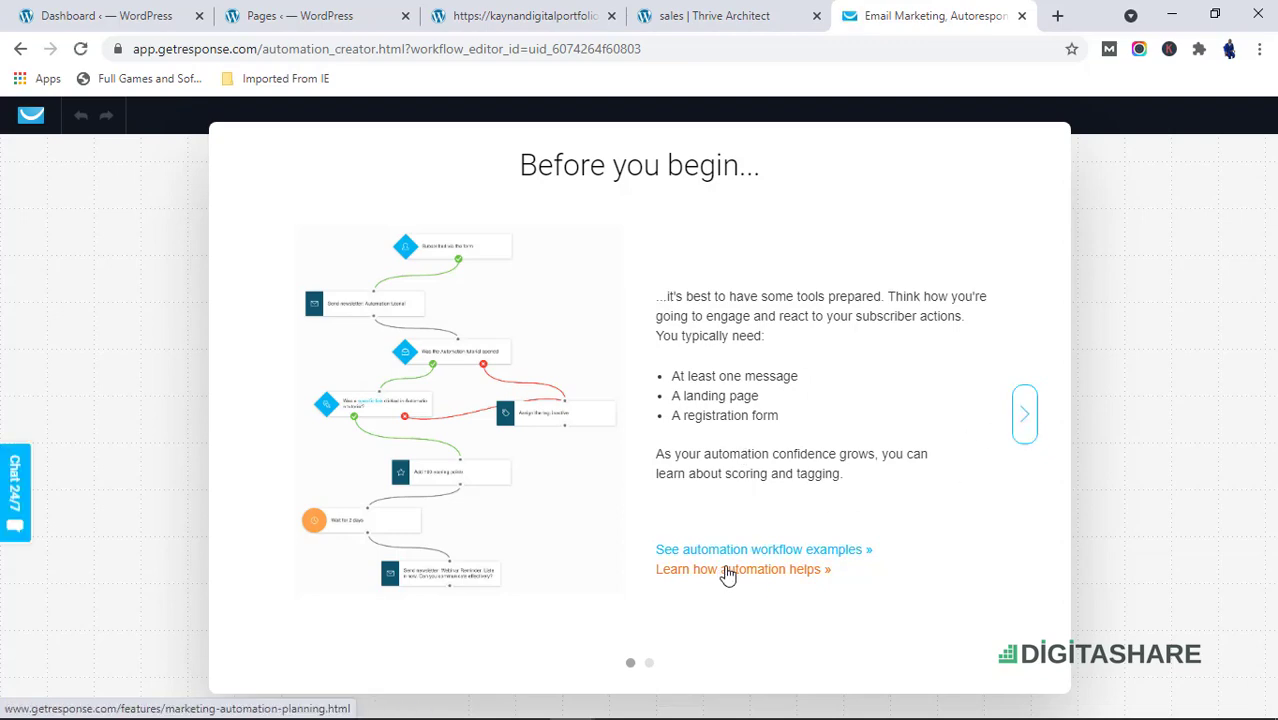
pyautogui.click(1025, 413)
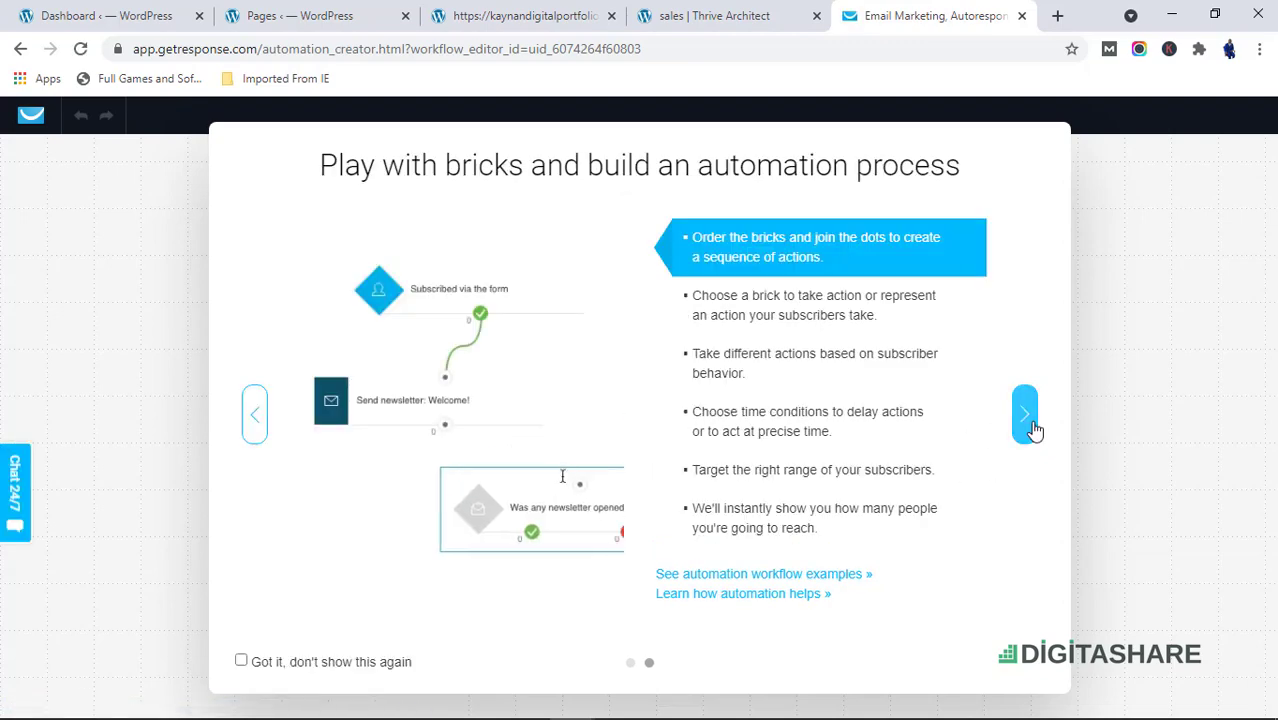
pyautogui.click(1027, 415)
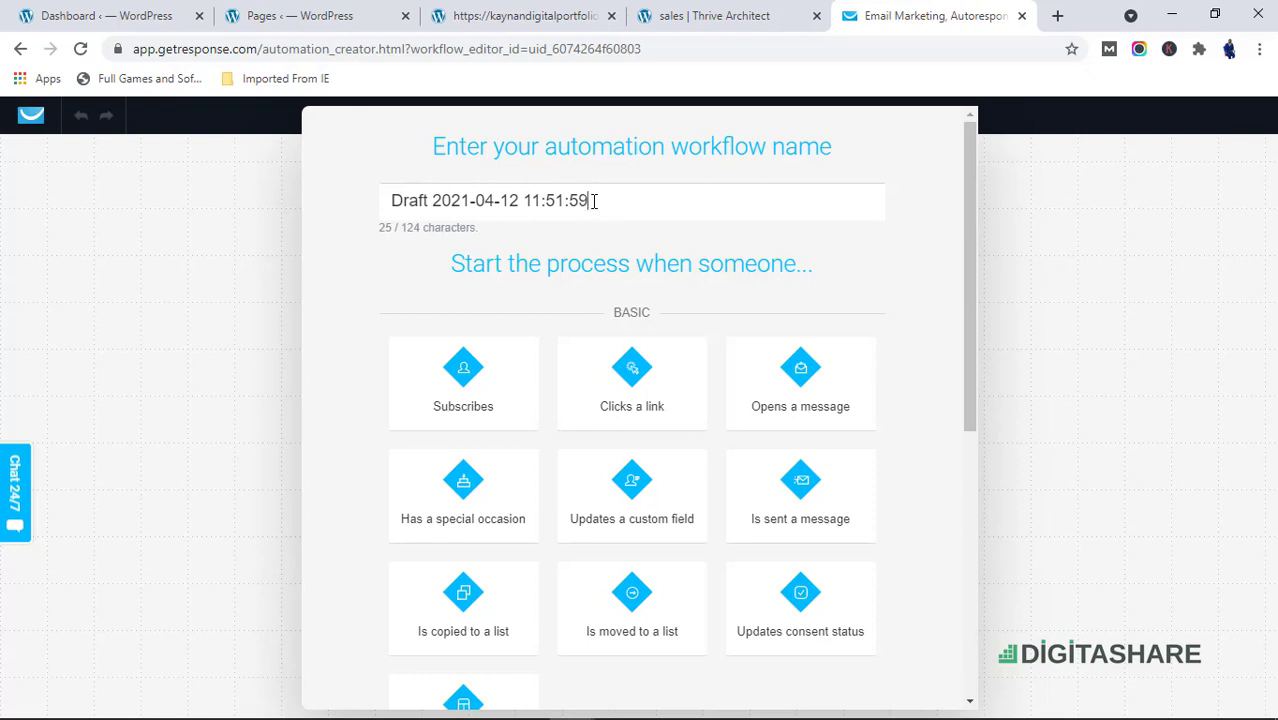
# Name the automation workflow FIRST WORKFLOW
pyautogui.moveTo(593, 201); pyautogui.dragTo(337, 226)
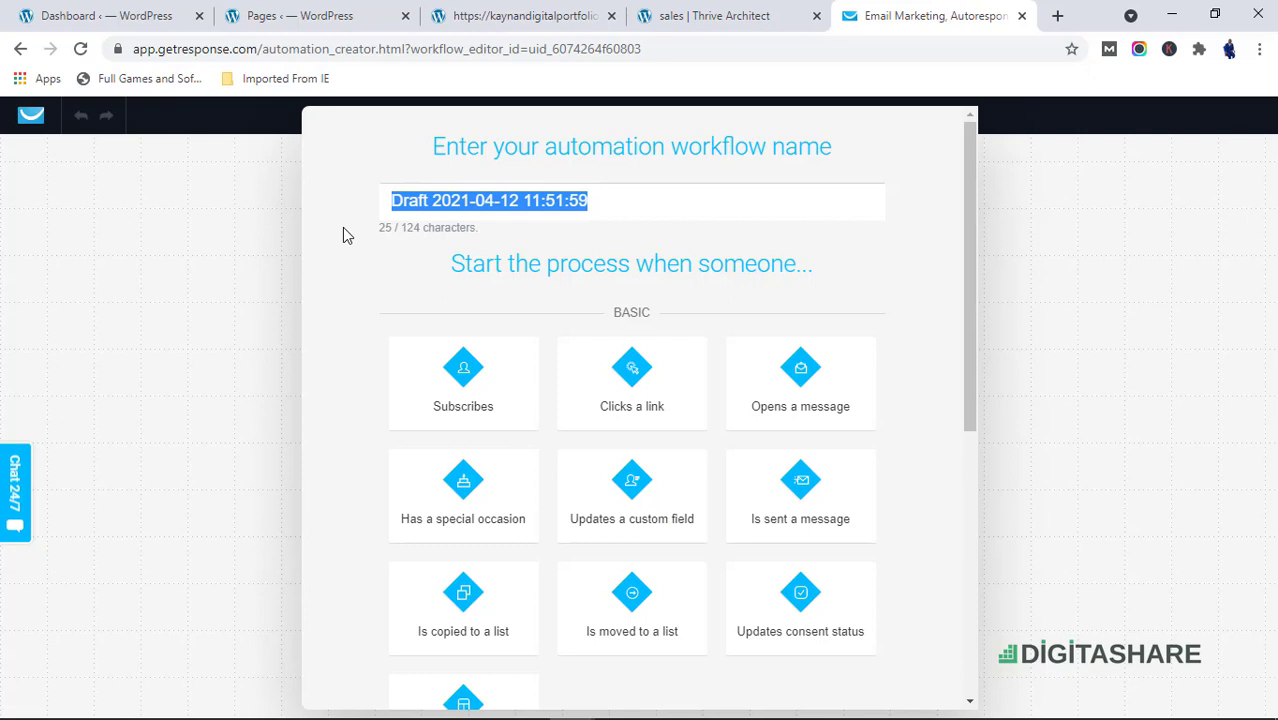
pyautogui.write('W')
pyautogui.press('BackSpace')
pyautogui.write('F')
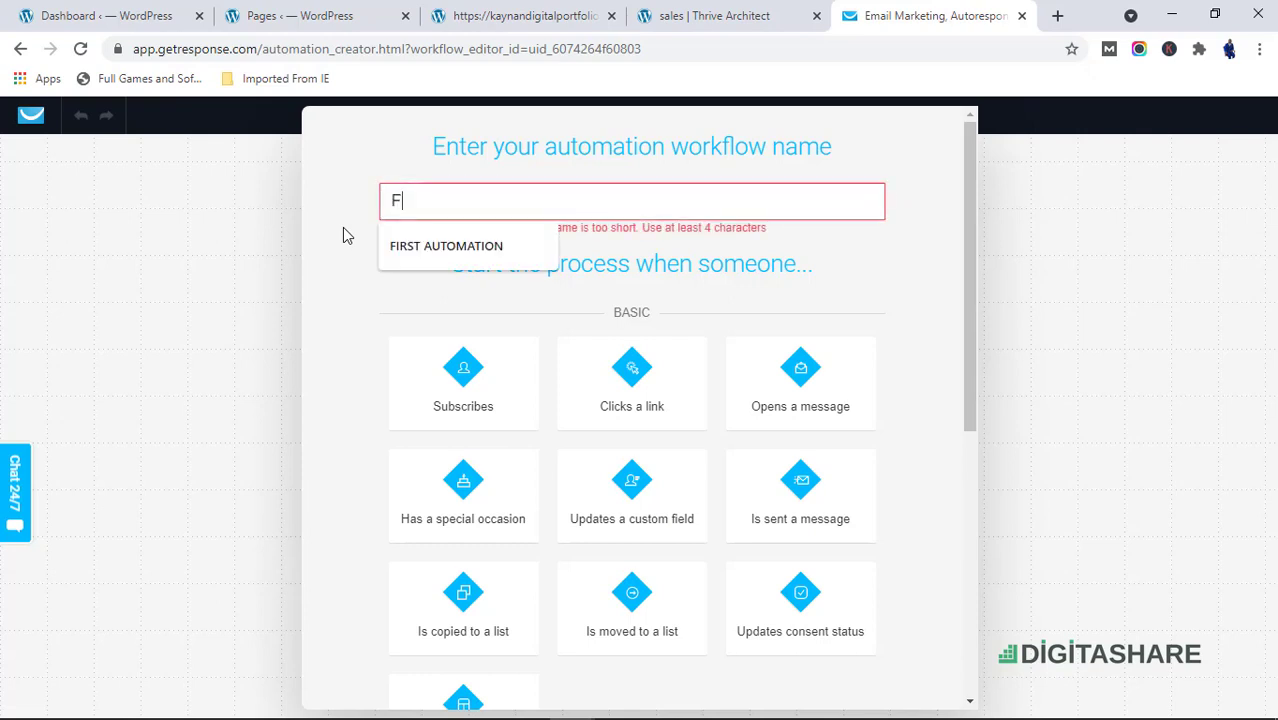
pyautogui.press('BackSpace')
pyautogui.write('D')
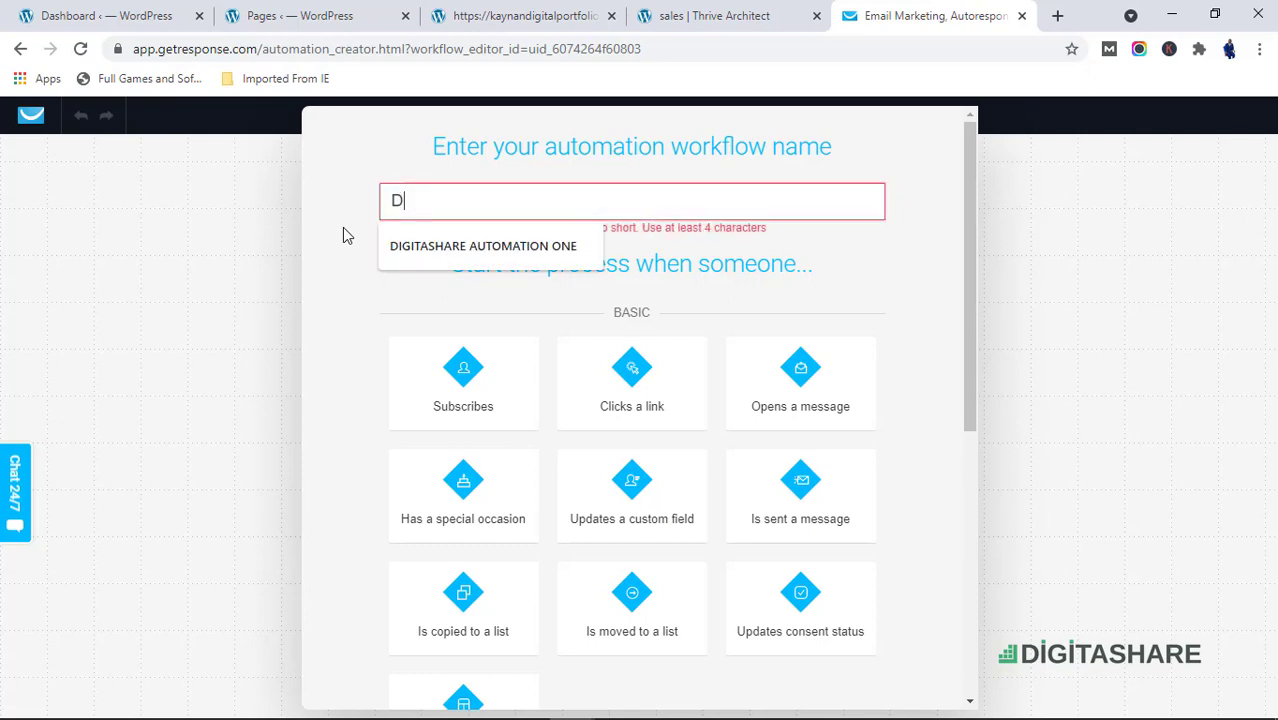
pyautogui.press('BackSpace')
pyautogui.write('FIRST ')
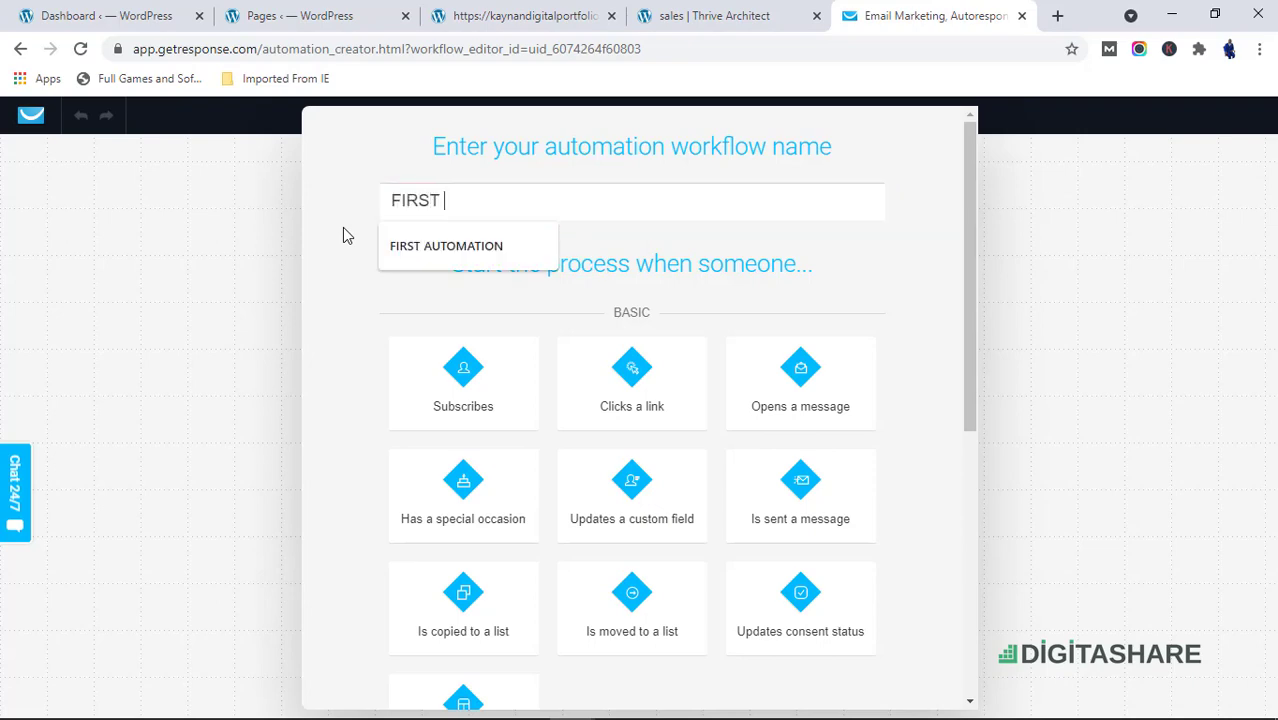
pyautogui.write('WWORK')
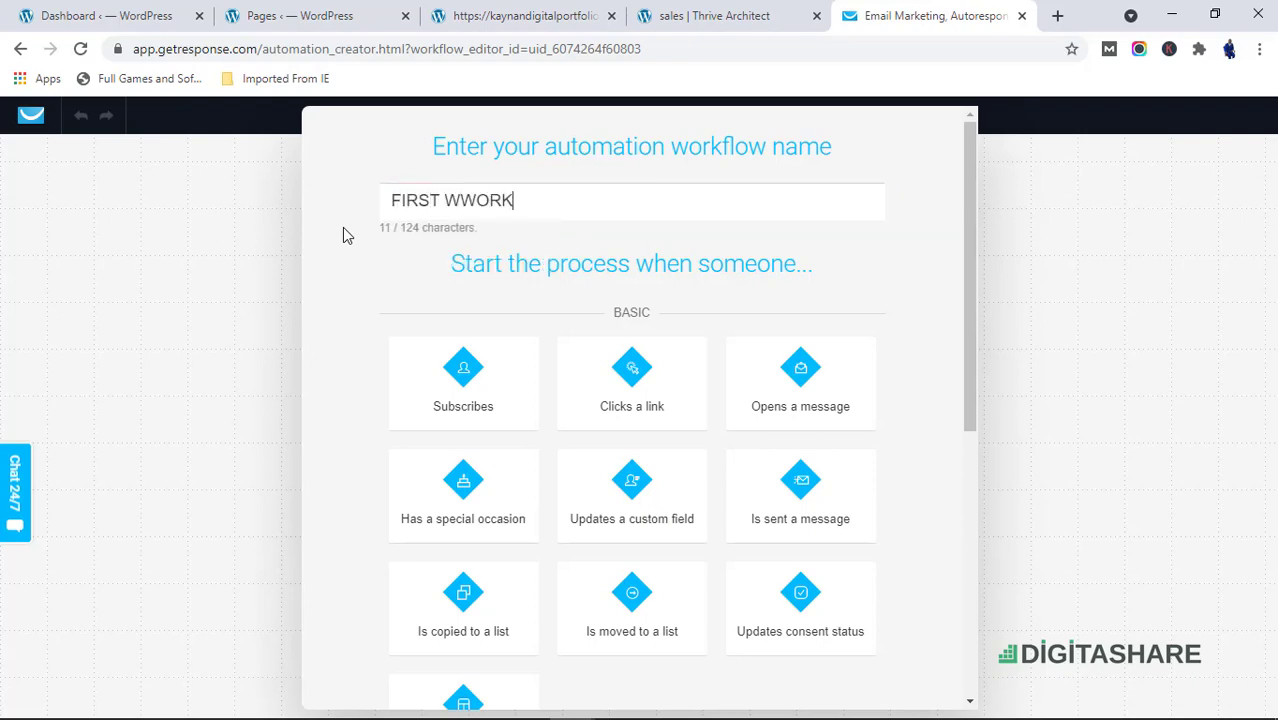
pyautogui.write('FLOW')
pyautogui.click(463, 203)
pyautogui.press('BackSpace')
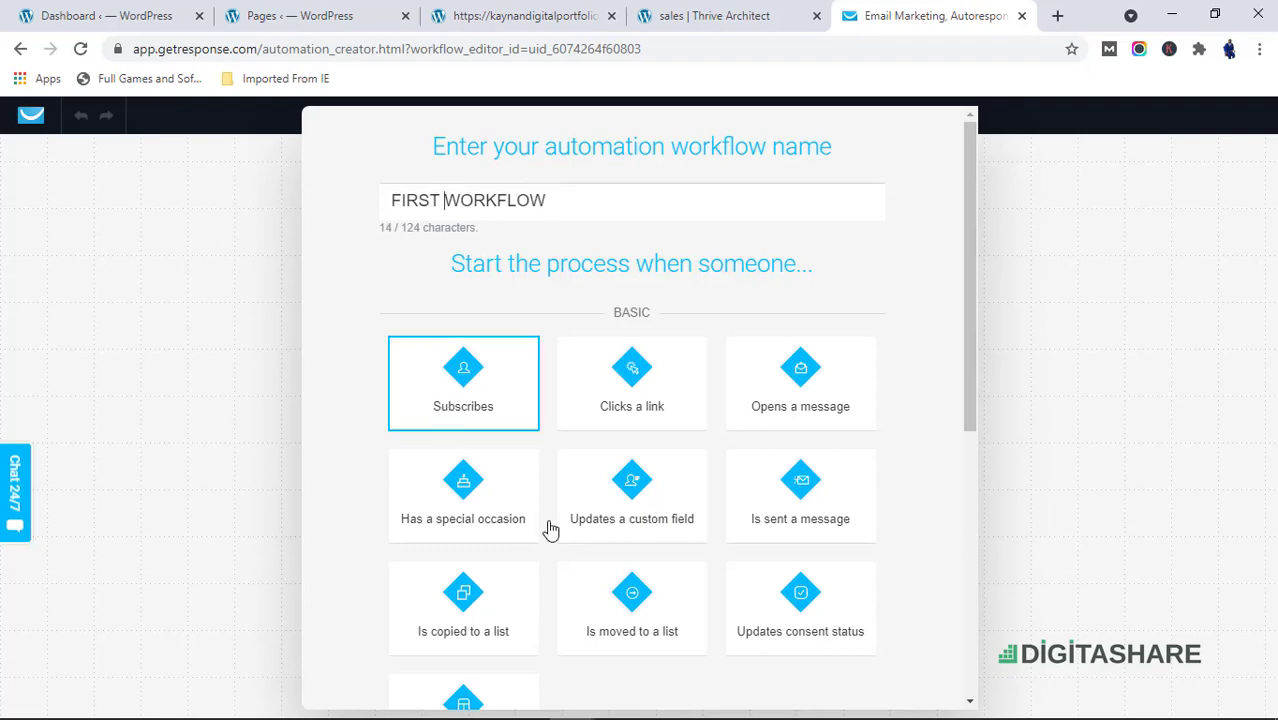
# Start the process with the Subscribes trigger
pyautogui.scroll(-2, 562, 507)
pyautogui.scroll(2, 483, 390)
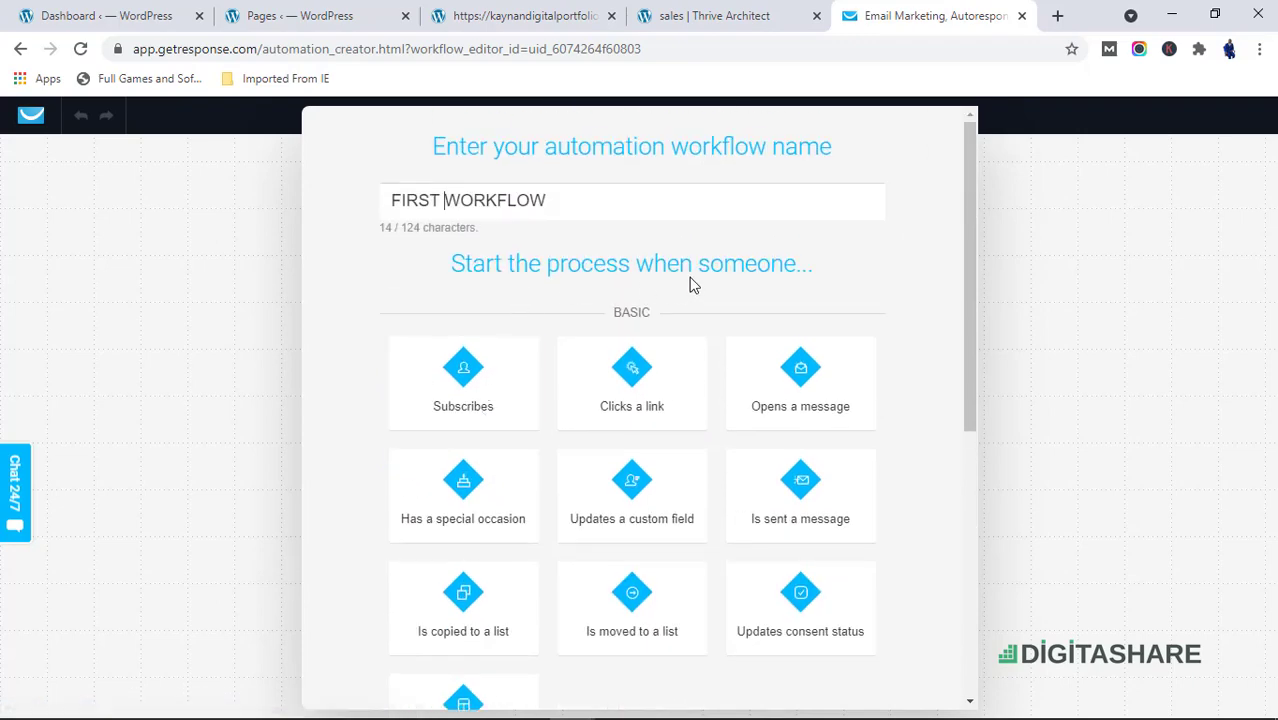
pyautogui.click(483, 395)
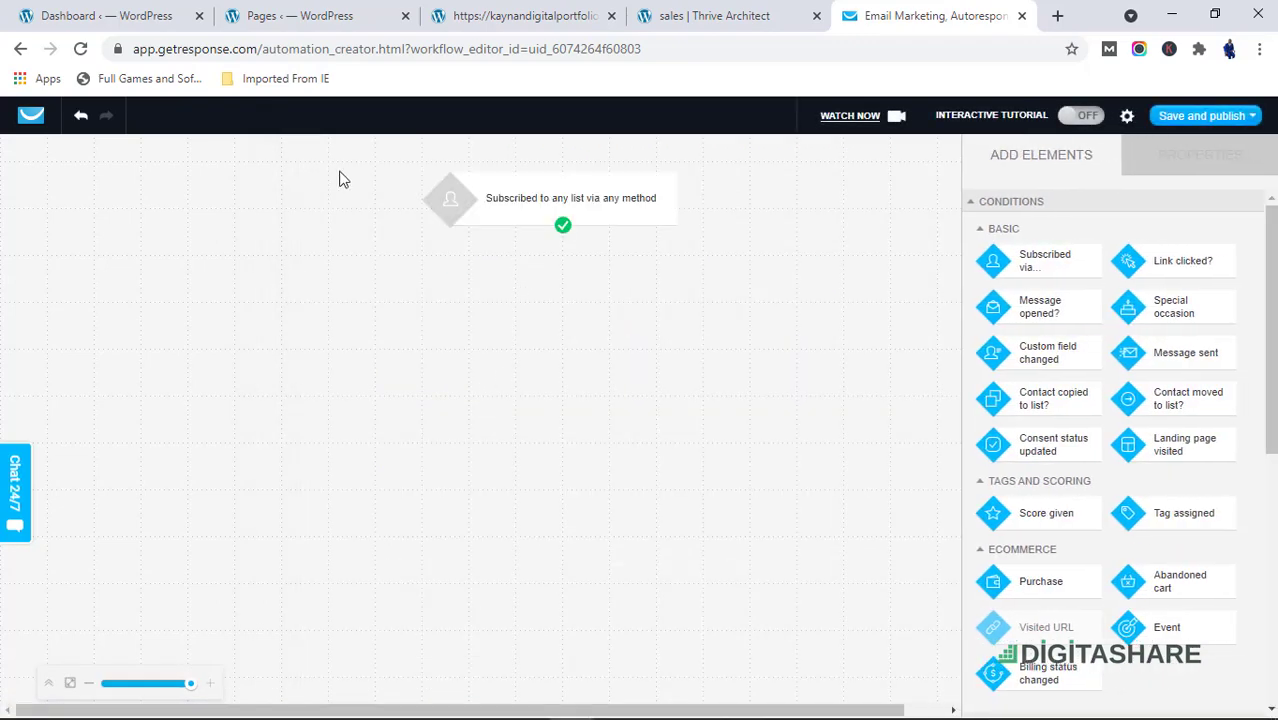
# Set the subscribe condition to a specific list, the overcomerscompany list
pyautogui.click(590, 206)
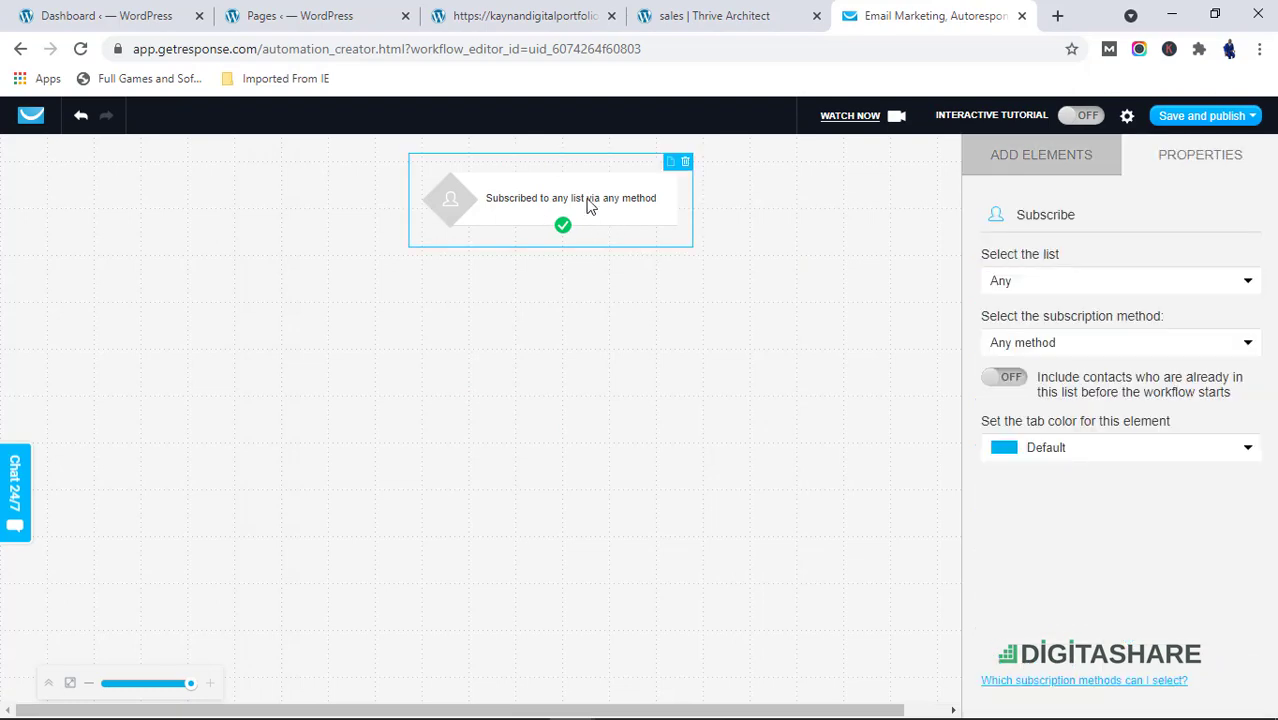
pyautogui.click(1062, 289)
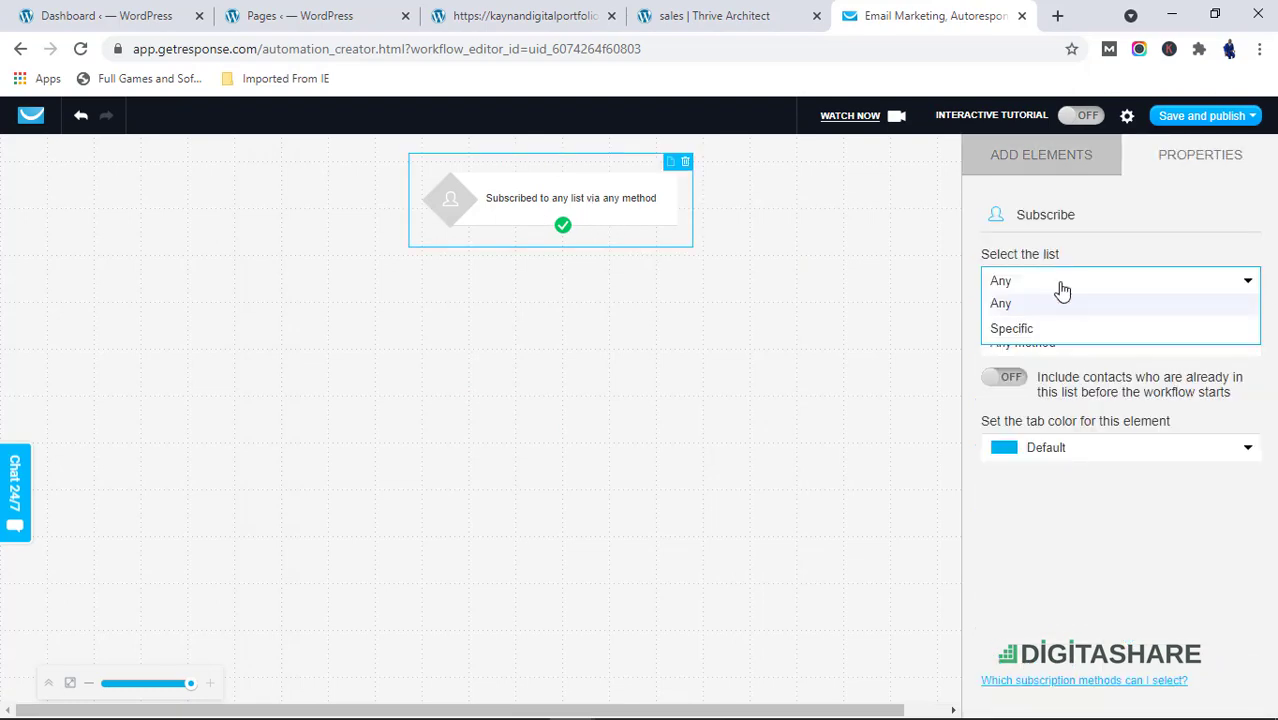
pyautogui.click(1045, 330)
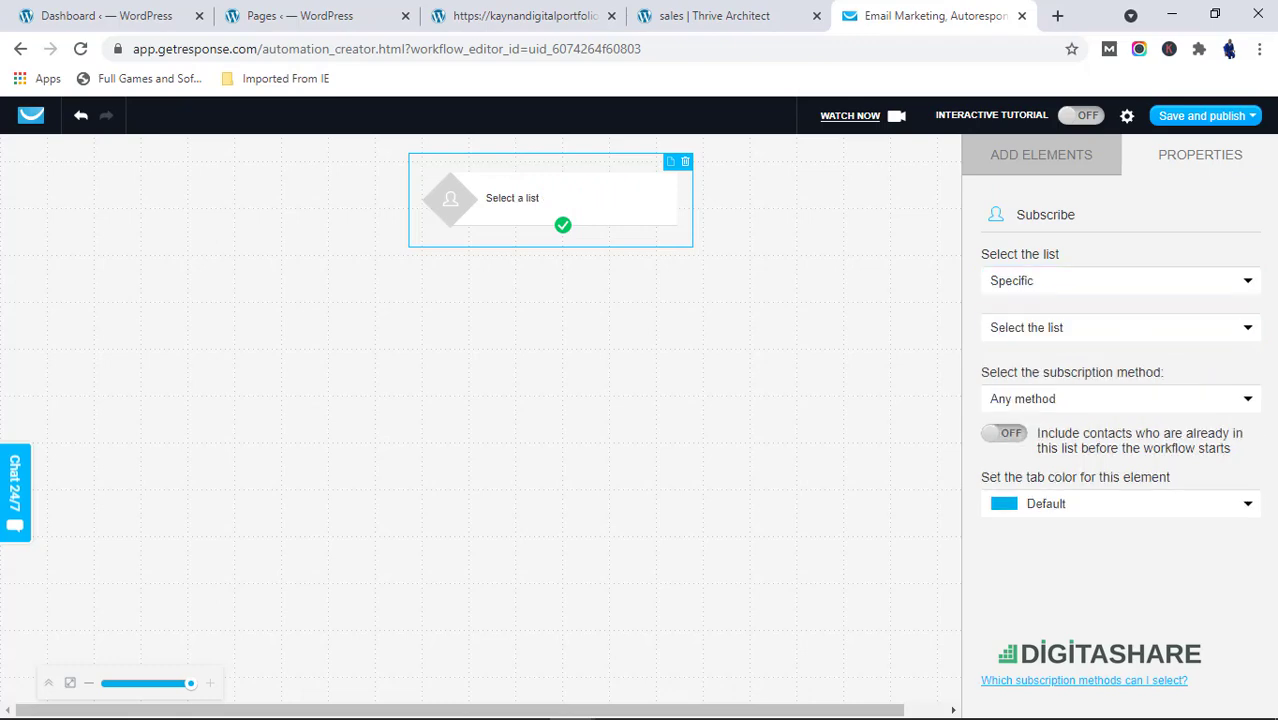
pyautogui.click(1088, 331)
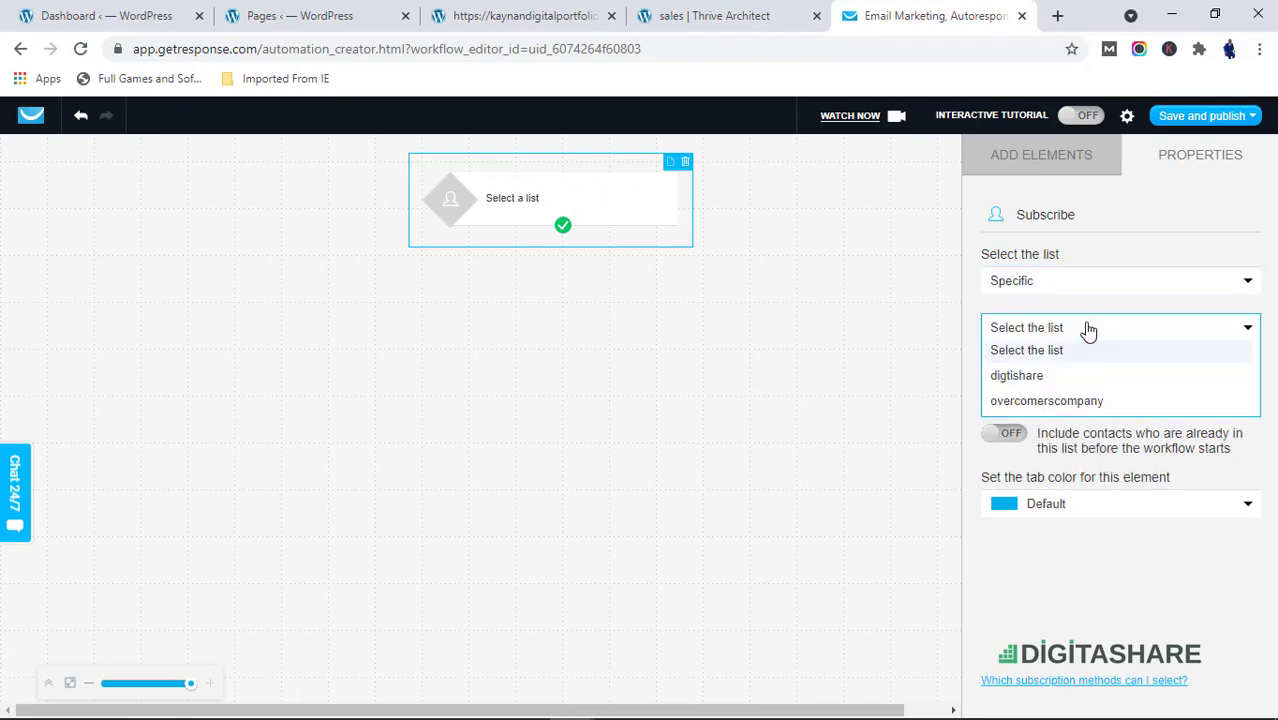
pyautogui.click(1088, 403)
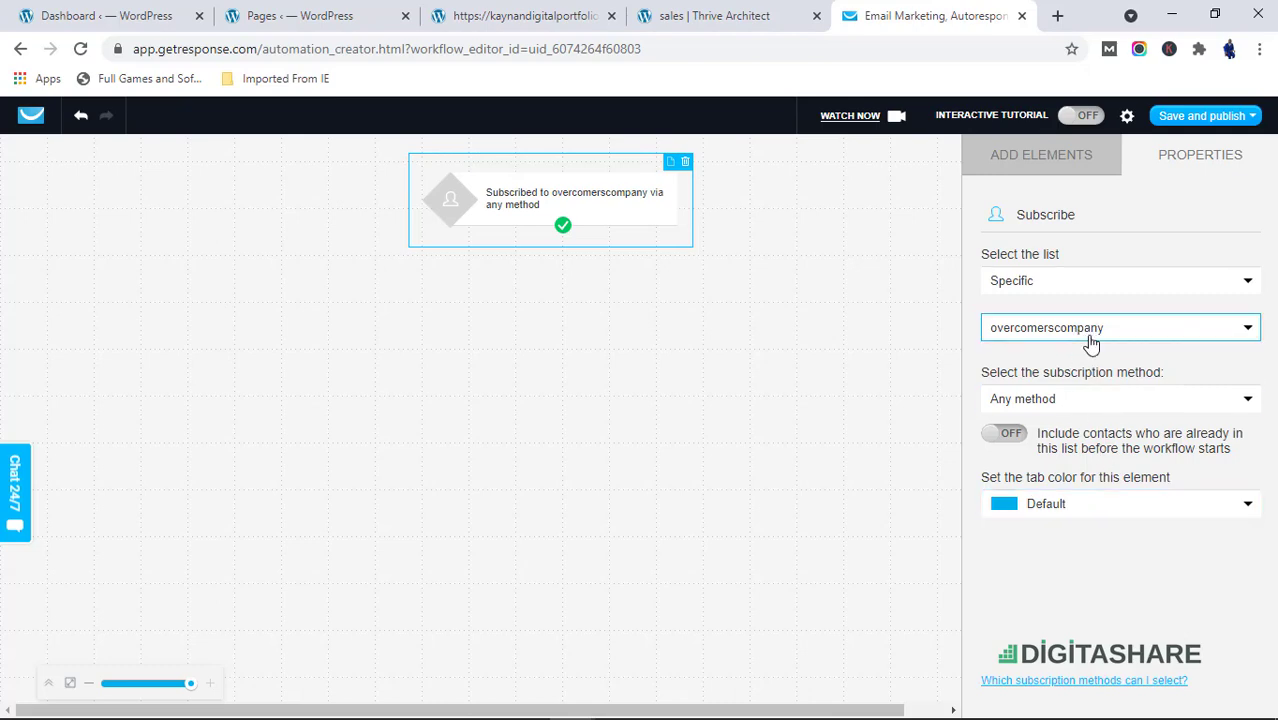
# Review the available subscription methods for the subscribe trigger without changing the selection
pyautogui.click(1093, 400)
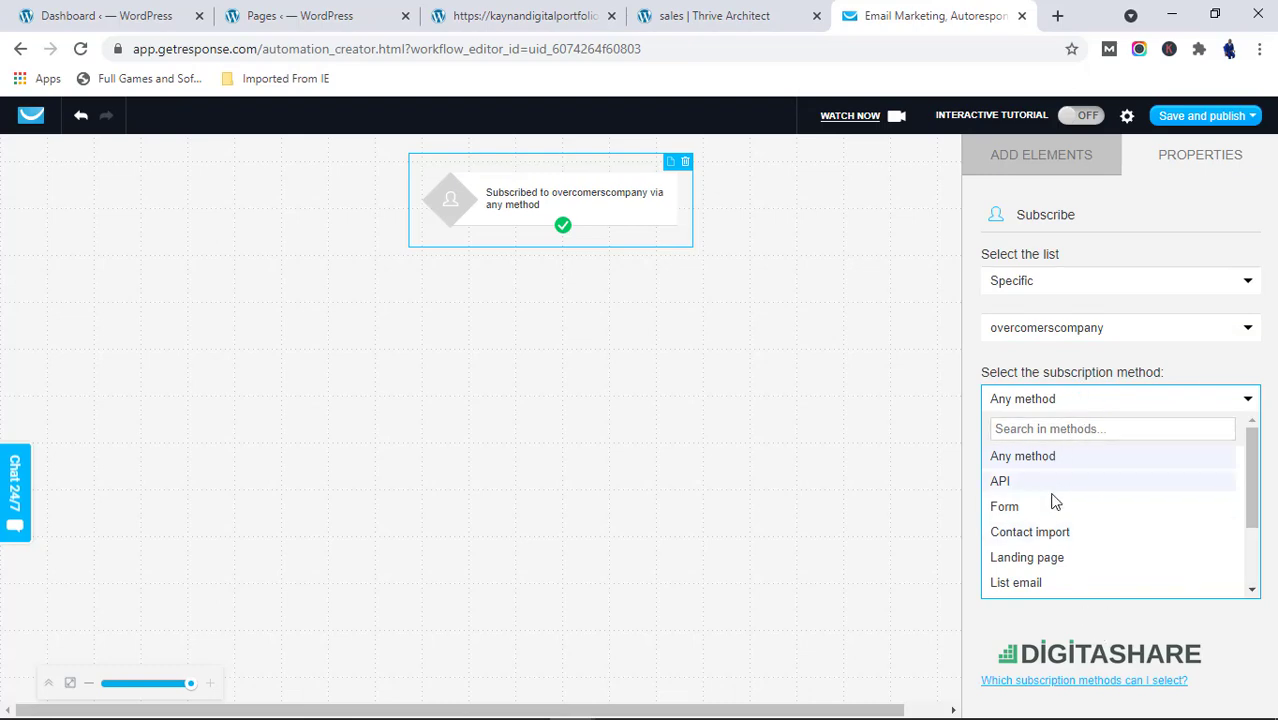
pyautogui.scroll(-3, 1053, 562)
pyautogui.scroll(3, 1053, 562)
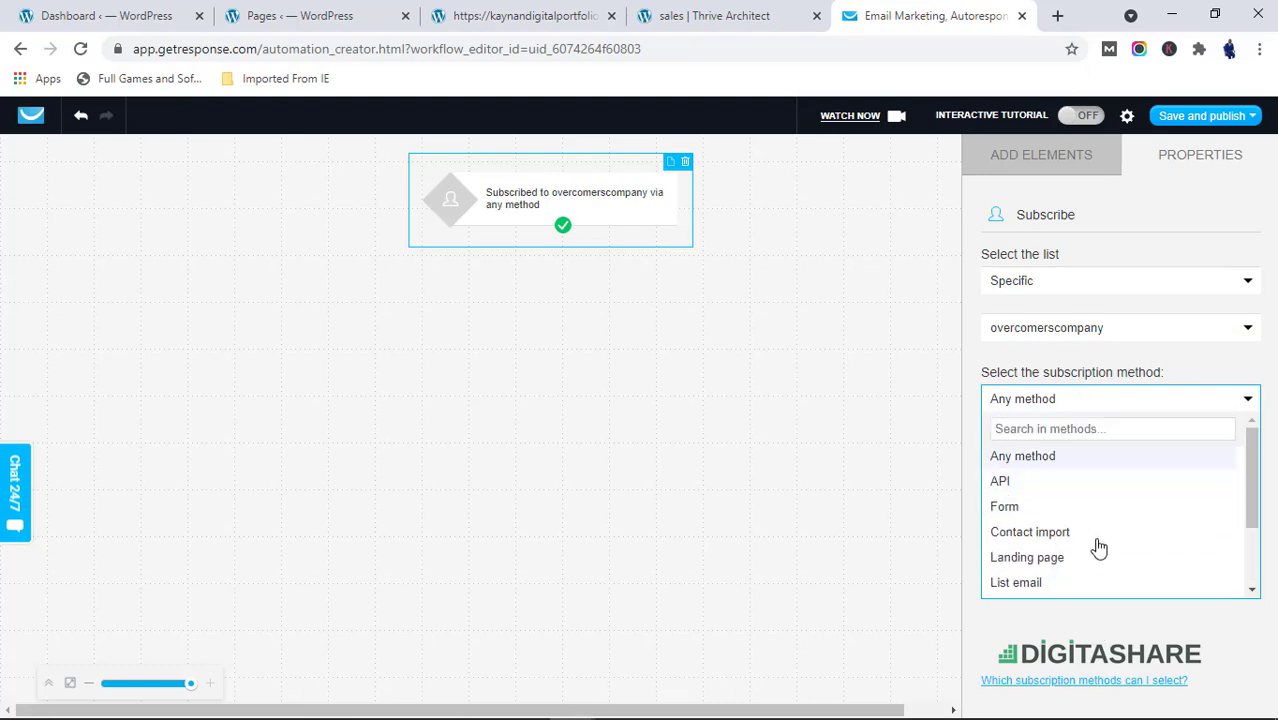
pyautogui.scroll(-3, 1084, 566)
pyautogui.scroll(3, 1078, 534)
pyautogui.scroll(-3, 1093, 551)
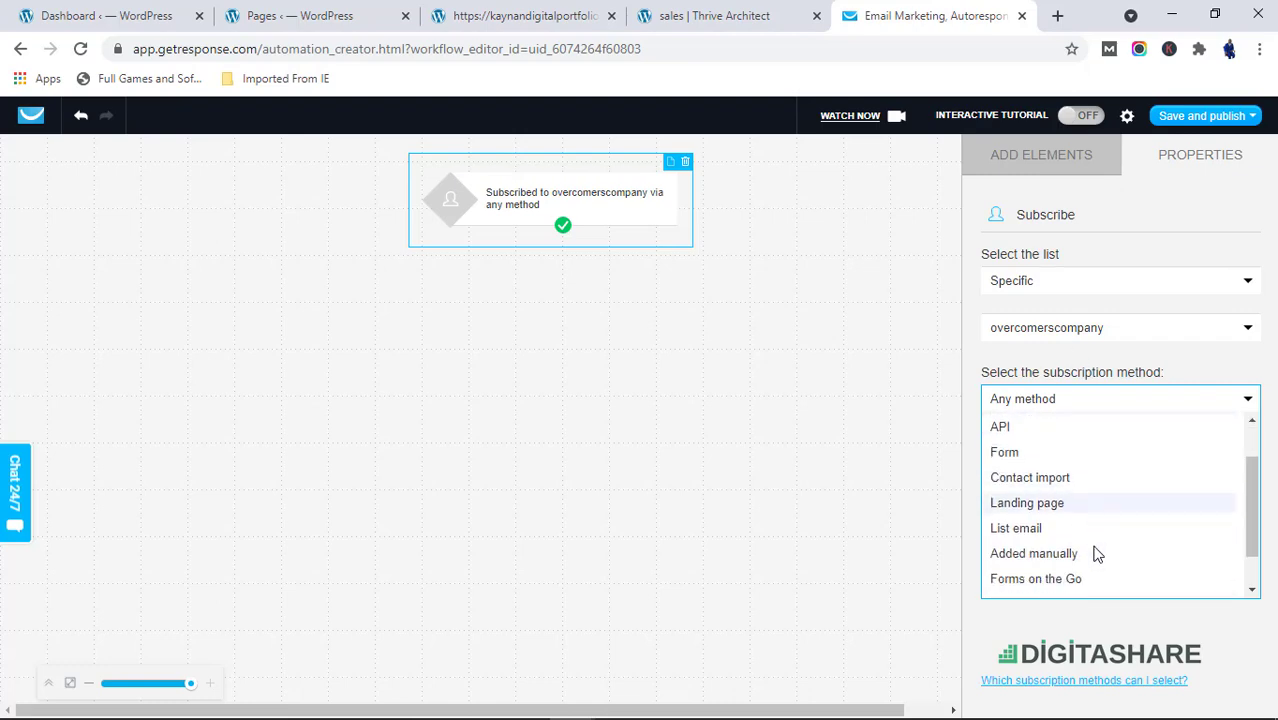
pyautogui.scroll(3, 1054, 520)
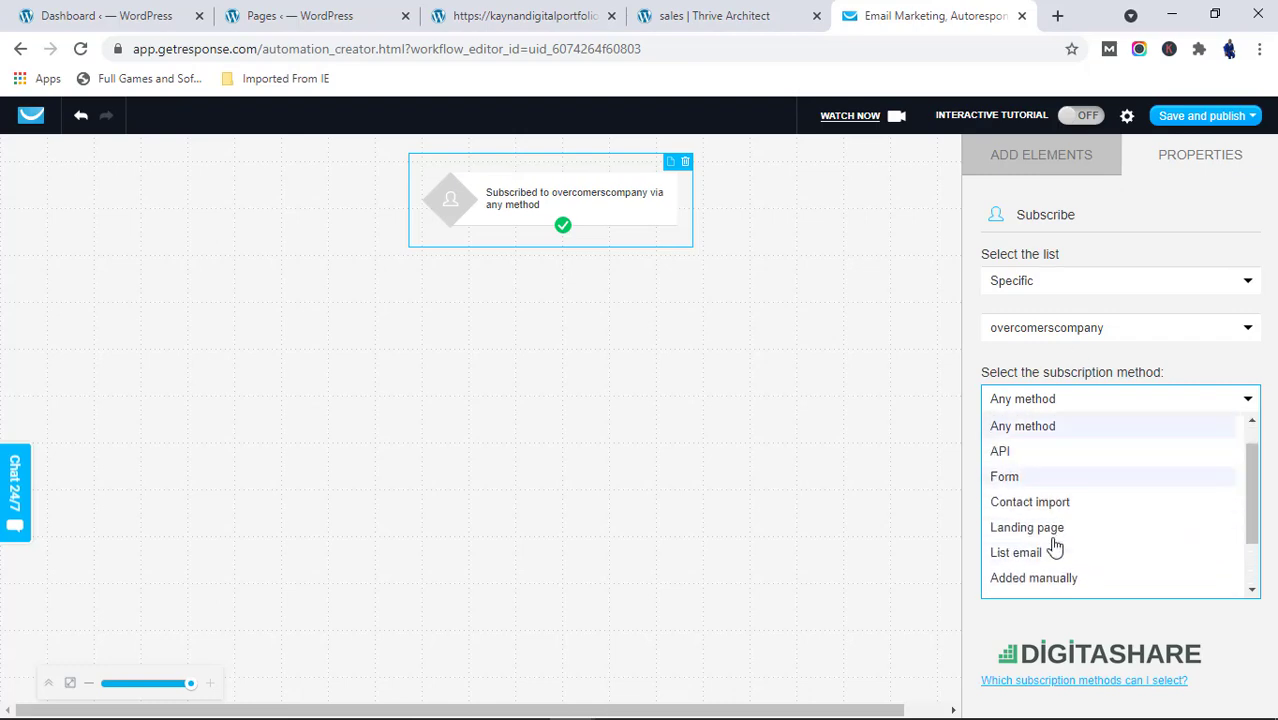
pyautogui.scroll(-3, 1056, 560)
pyautogui.scroll(3, 1050, 449)
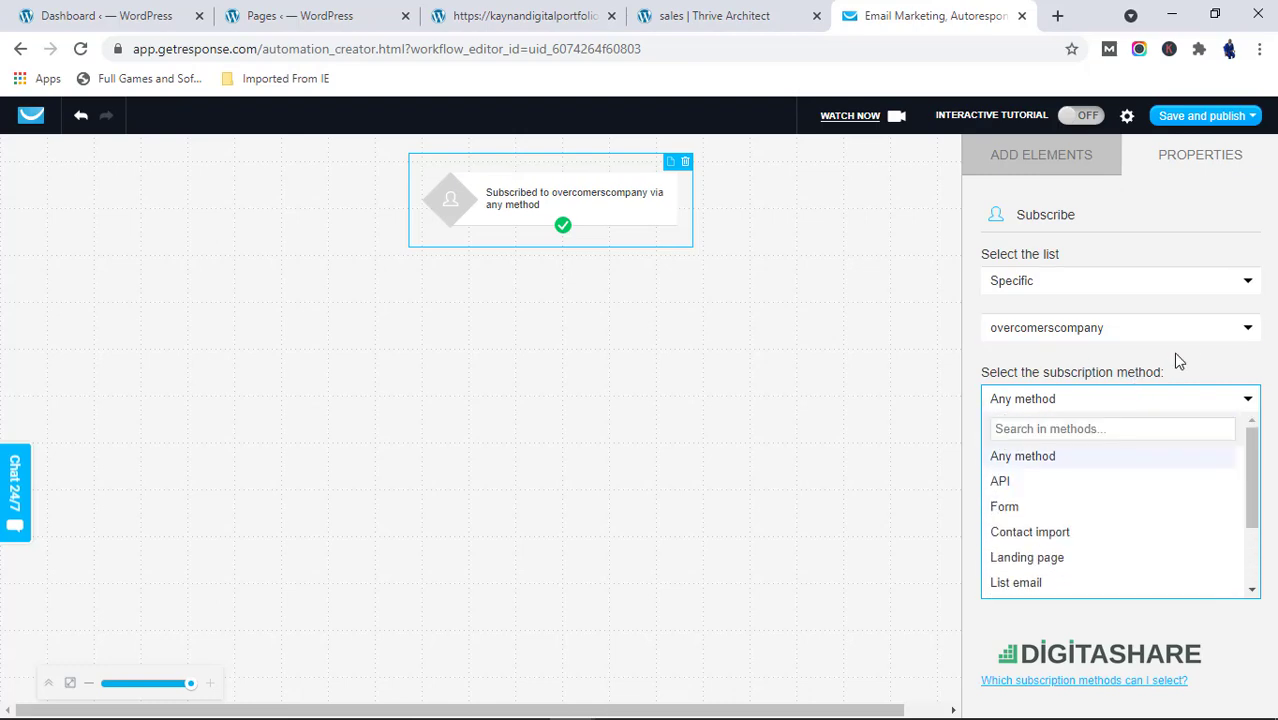
pyautogui.click(1178, 359)
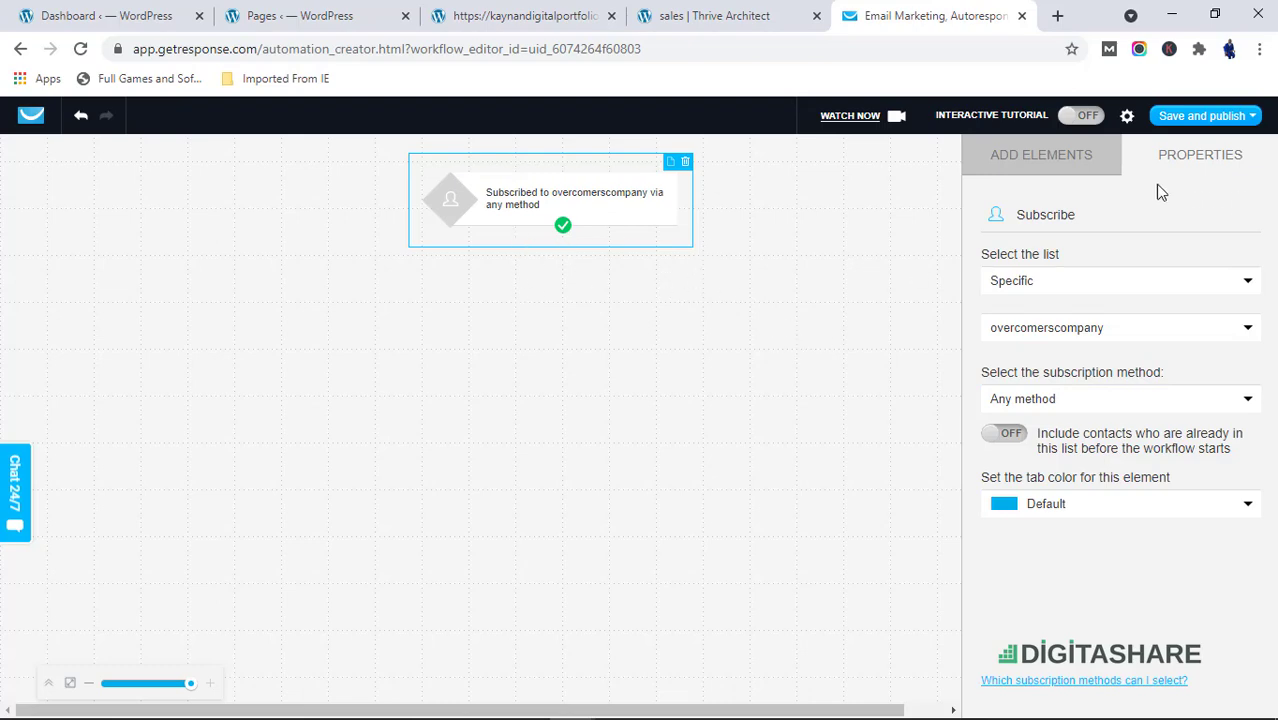
# Add a Send message action below the trigger and connect the trigger's output to it
pyautogui.click(1067, 164)
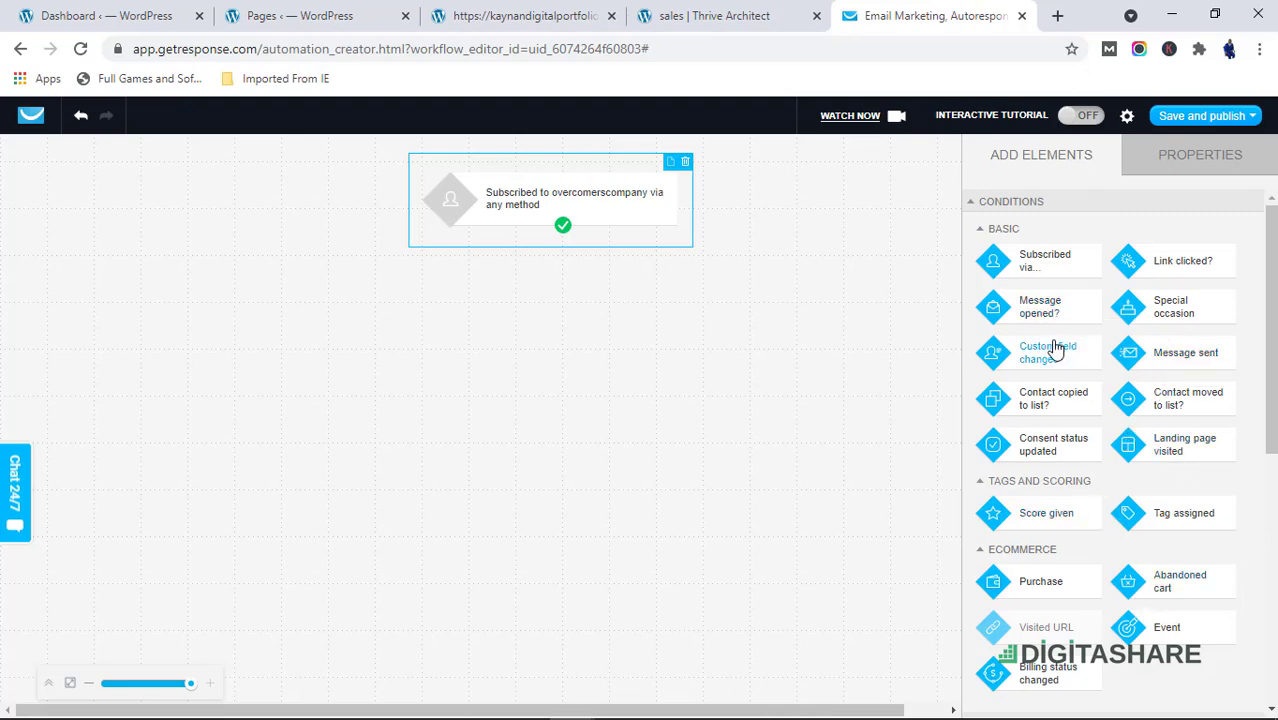
pyautogui.scroll(-4, 1098, 558)
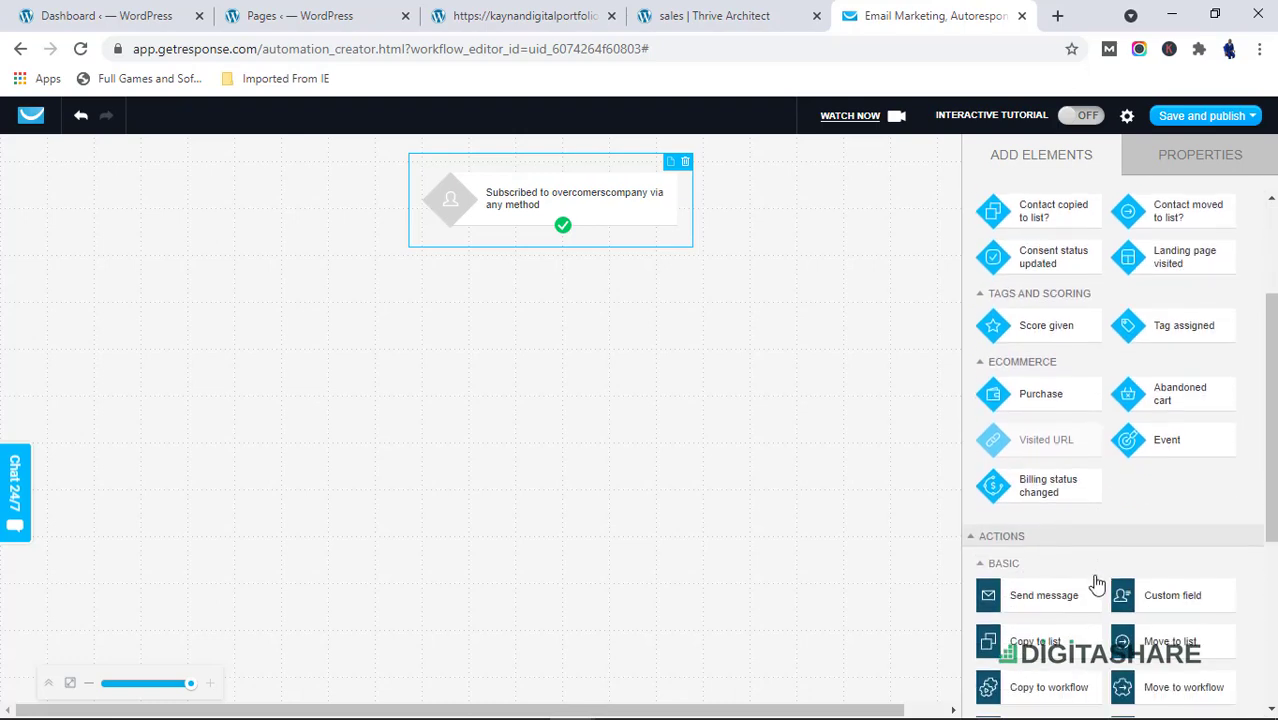
pyautogui.moveTo(1033, 415); pyautogui.dragTo(571, 288)
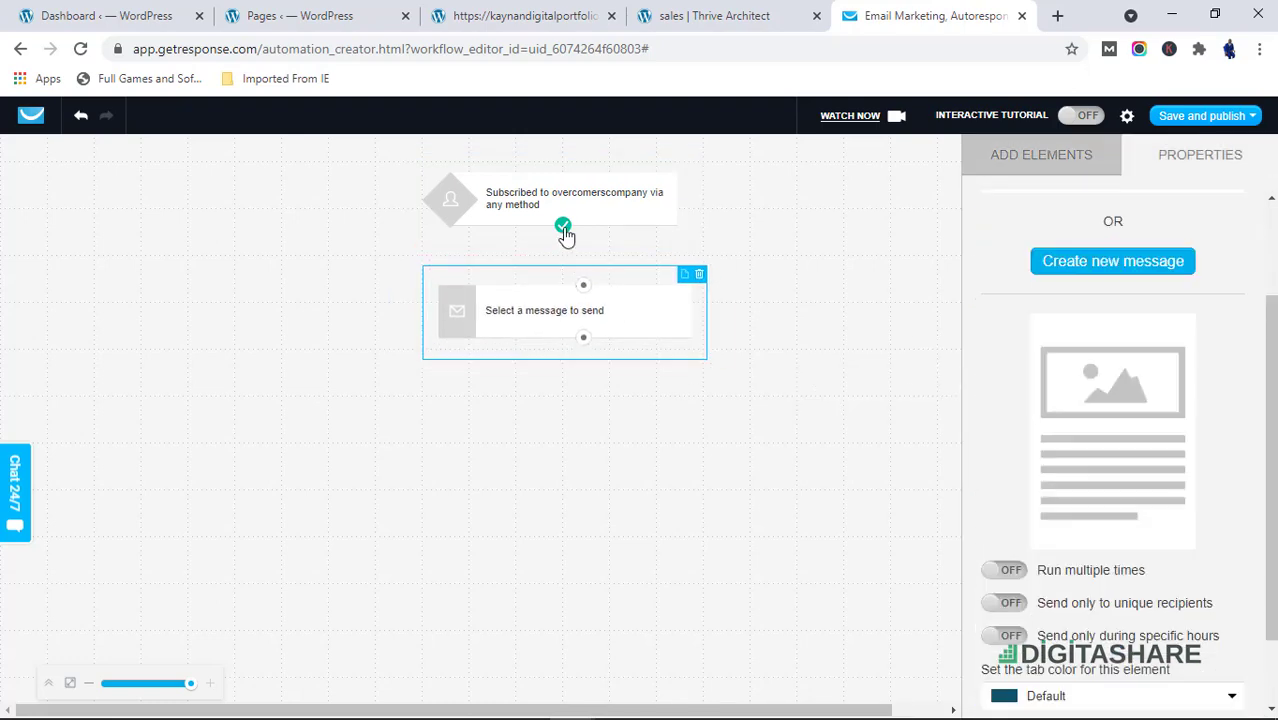
pyautogui.moveTo(572, 244); pyautogui.dragTo(583, 285)
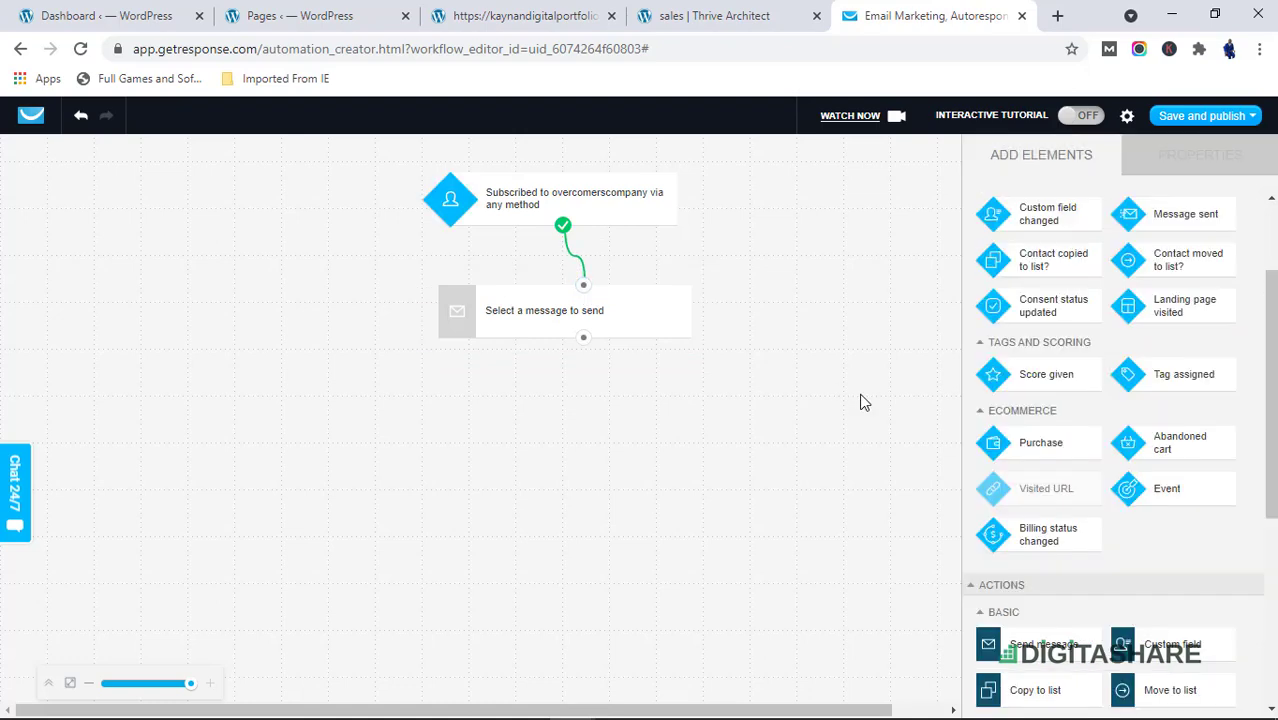
# Set the Send message action to use the Welcome (overcomerscompany) autoresponder, keeping the overcomerscompany list for the footer
pyautogui.click(613, 318)
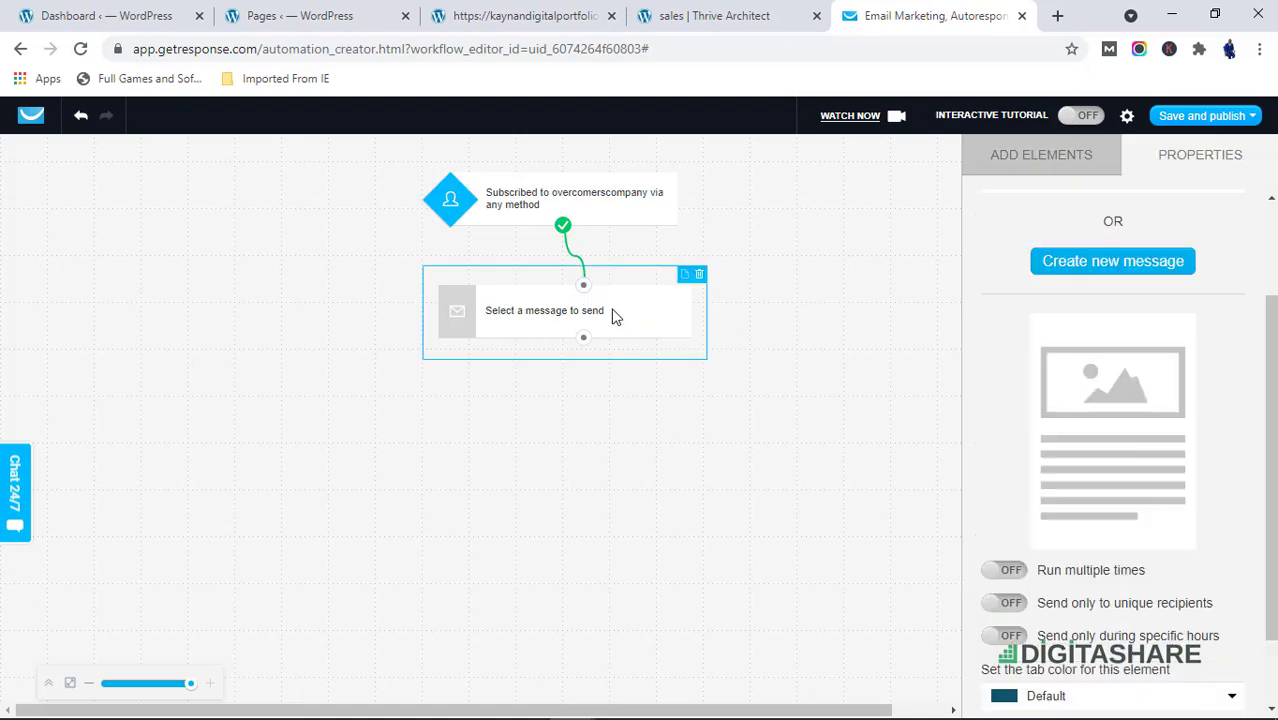
pyautogui.scroll(-1, 1200, 320)
pyautogui.scroll(3, 1175, 355)
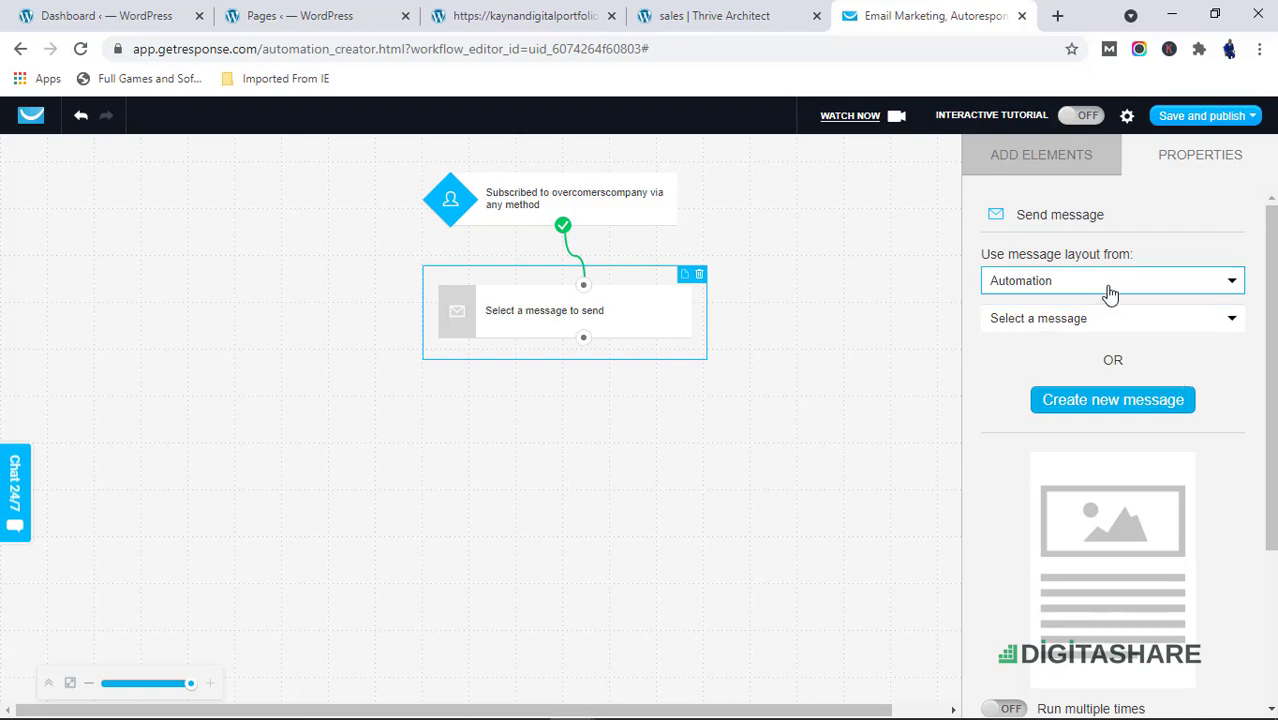
pyautogui.scroll(-3, 1107, 305)
pyautogui.scroll(2, 1110, 370)
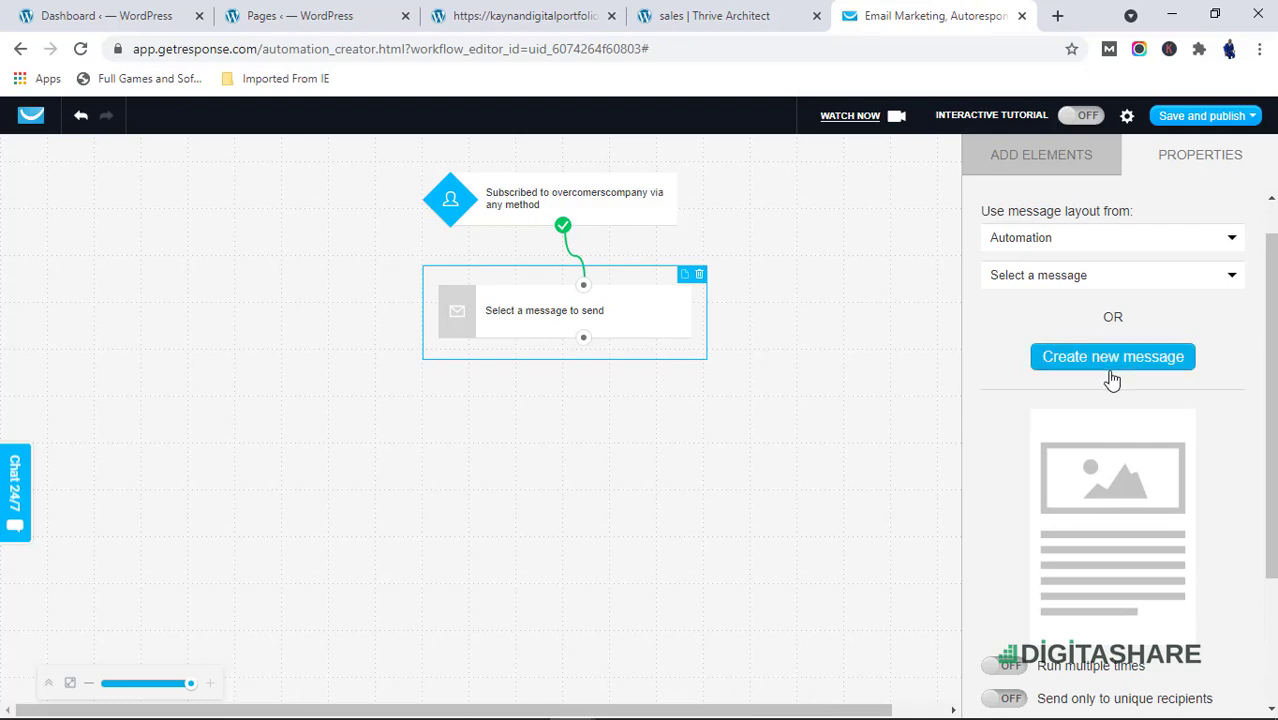
pyautogui.click(1160, 242)
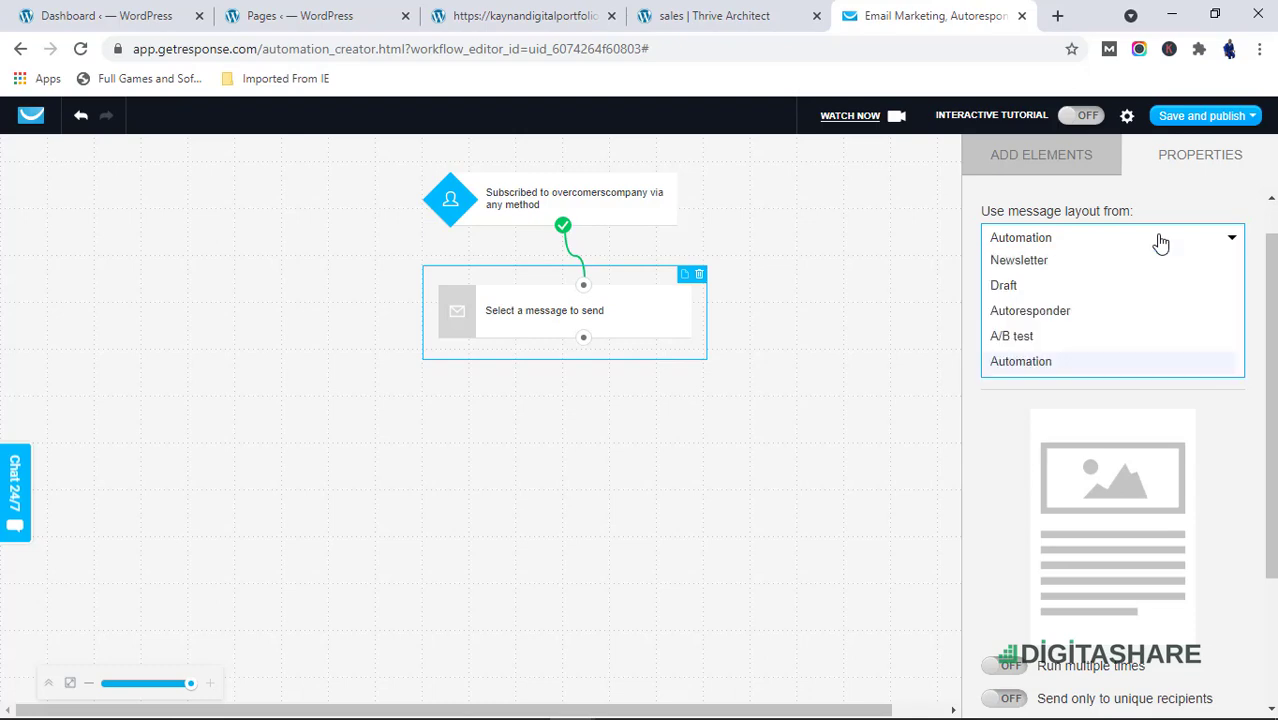
pyautogui.click(1110, 316)
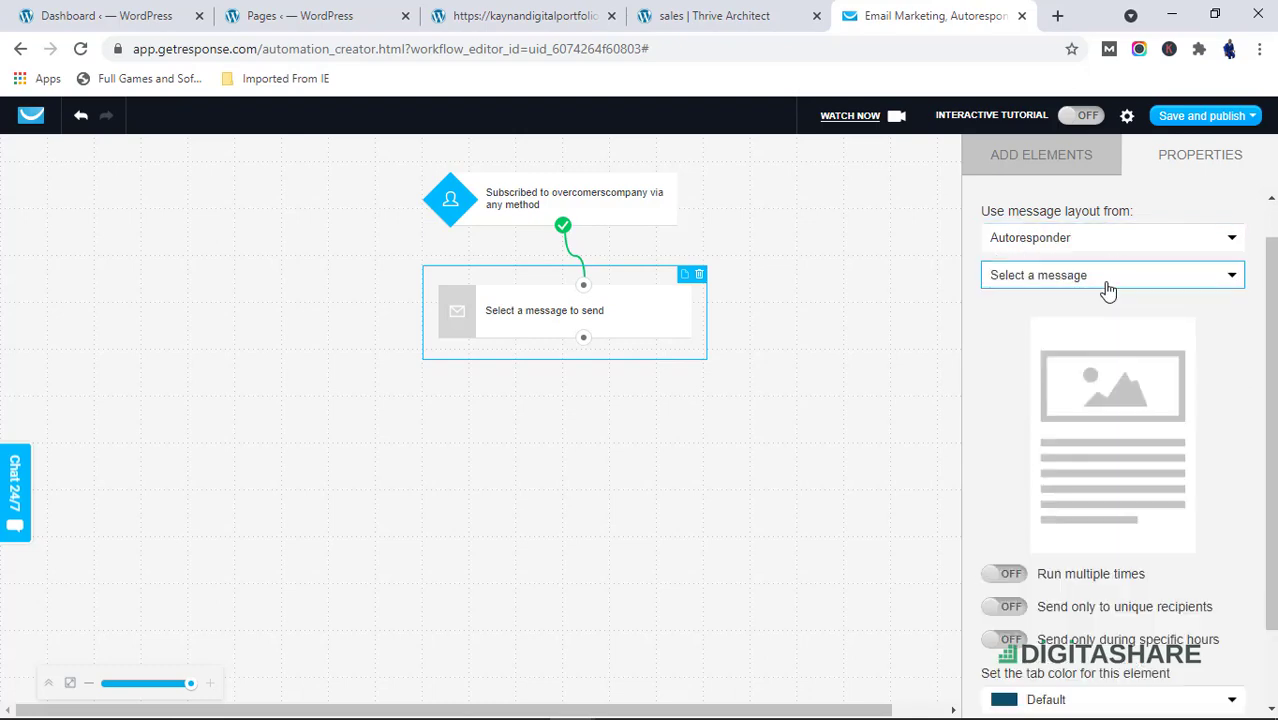
pyautogui.click(1108, 282)
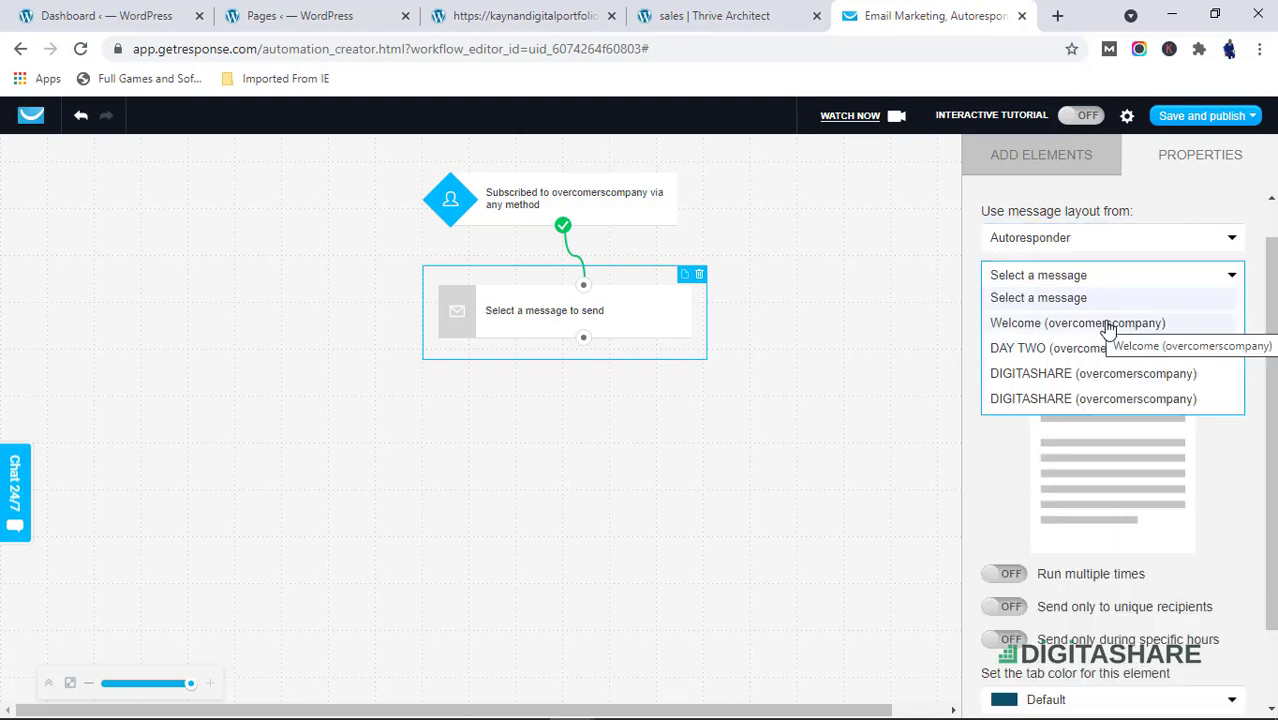
pyautogui.click(1108, 324)
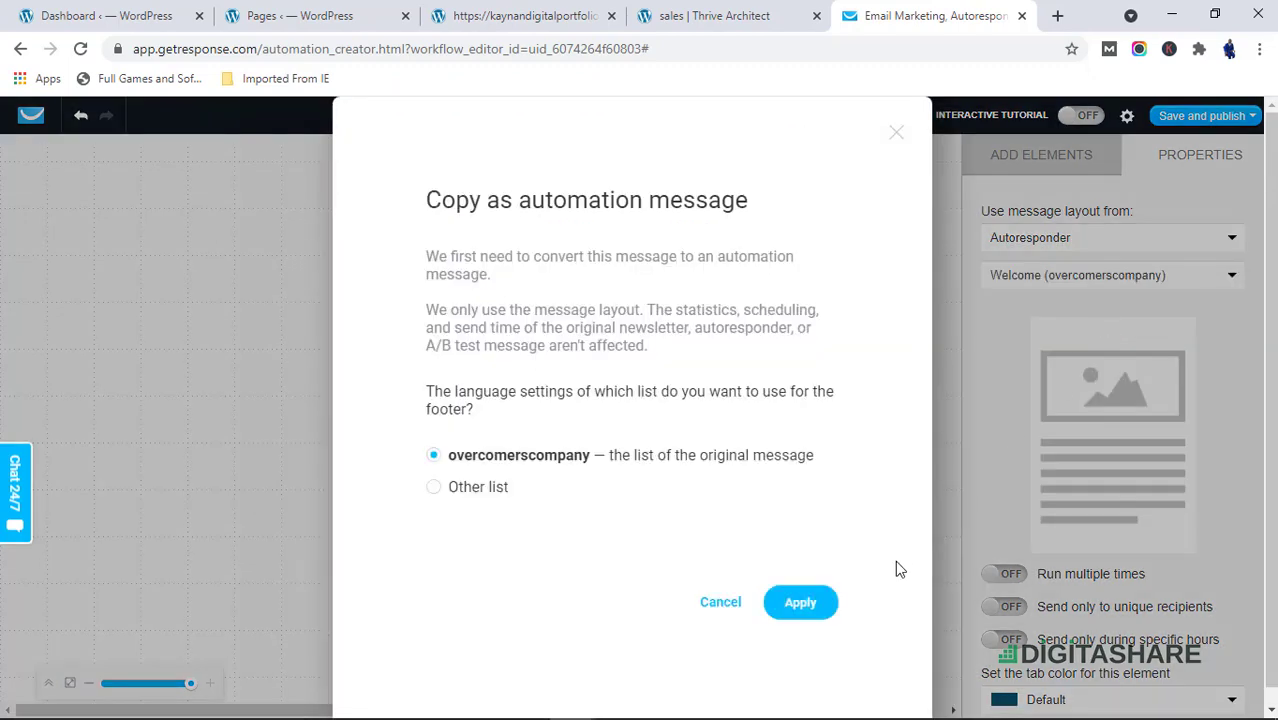
pyautogui.click(817, 603)
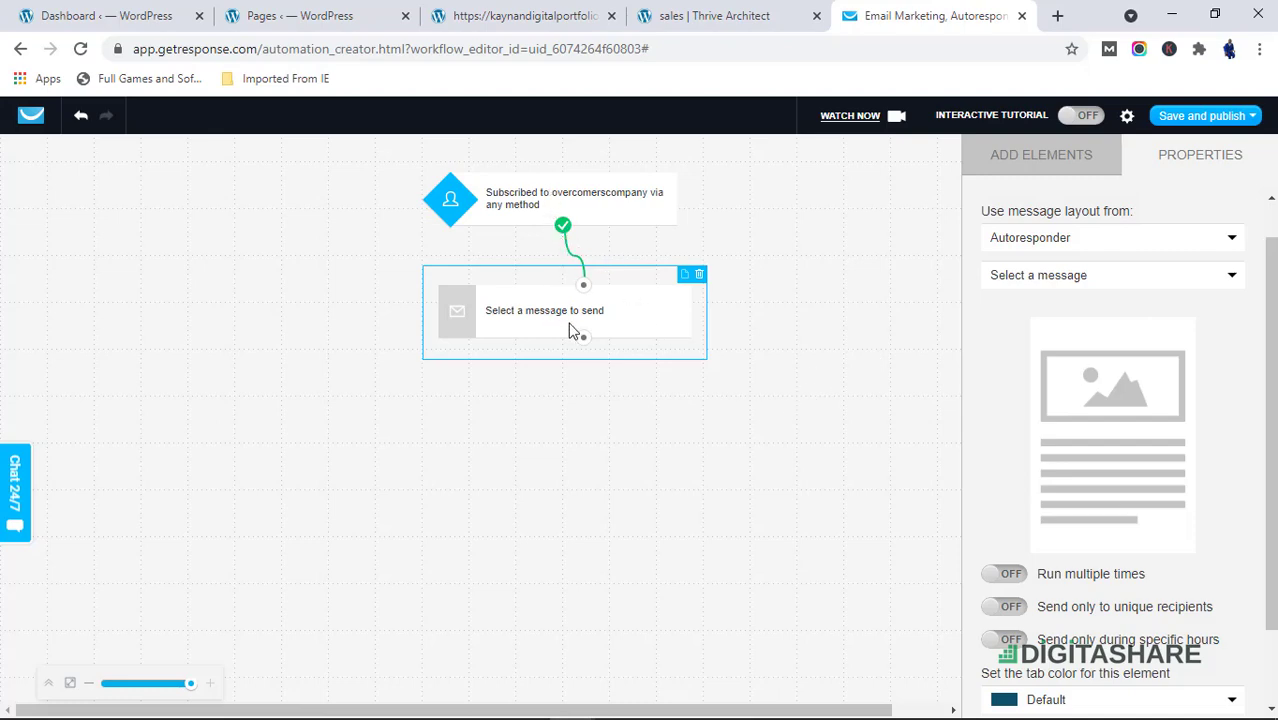
# Review the Send message action's settings
pyautogui.scroll(-1, 1112, 411)
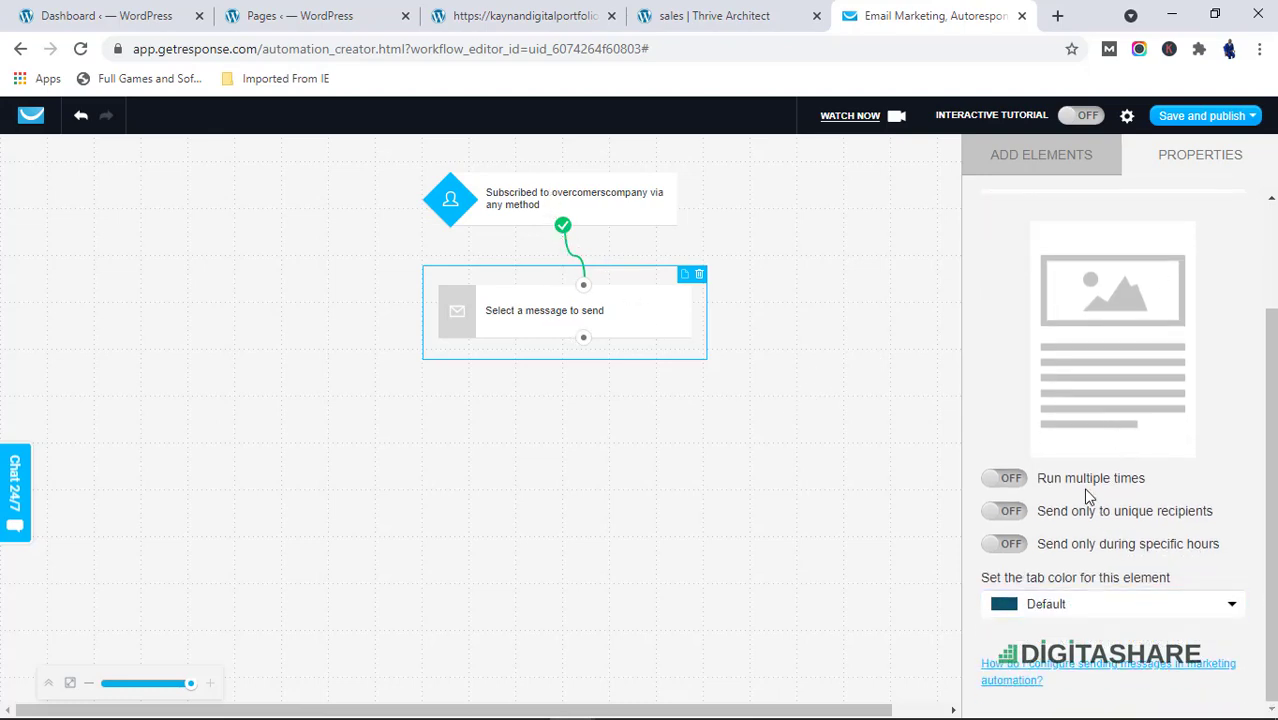
pyautogui.scroll(1, 1087, 493)
pyautogui.scroll(1, 1085, 487)
pyautogui.scroll(-2, 1087, 490)
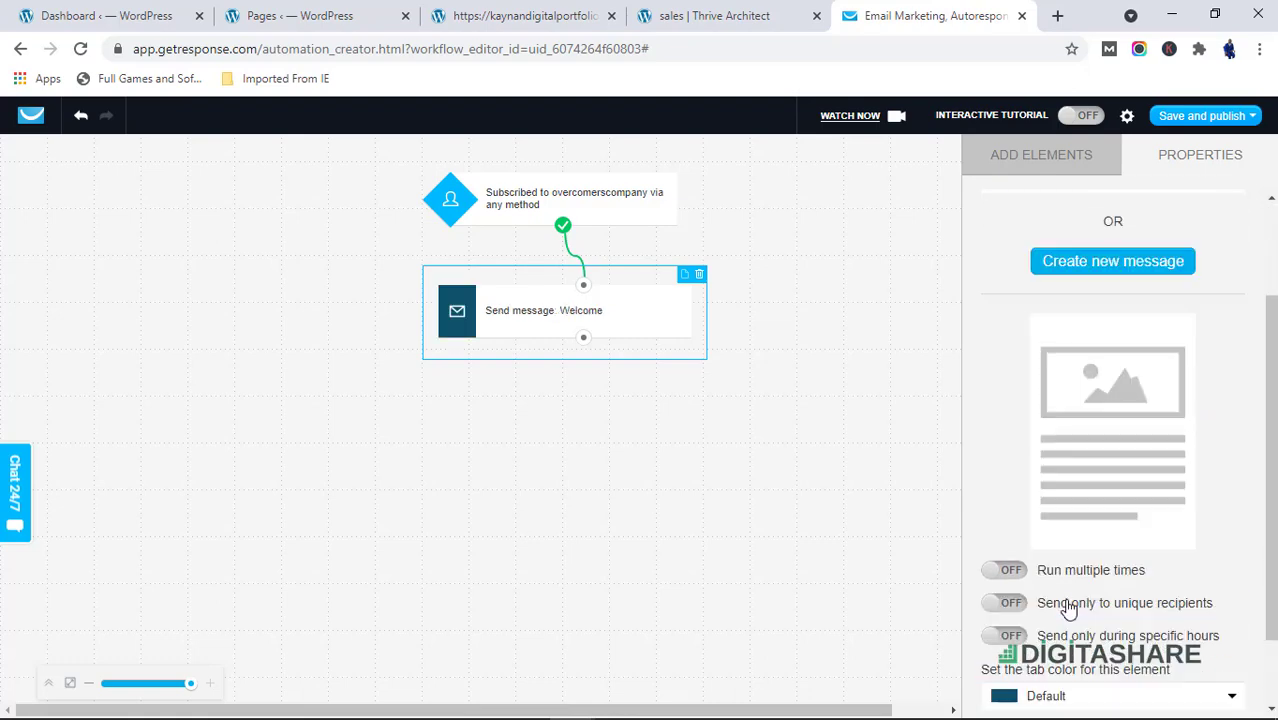
pyautogui.scroll(-1, 1072, 598)
pyautogui.scroll(3, 1073, 536)
pyautogui.scroll(-3, 1073, 530)
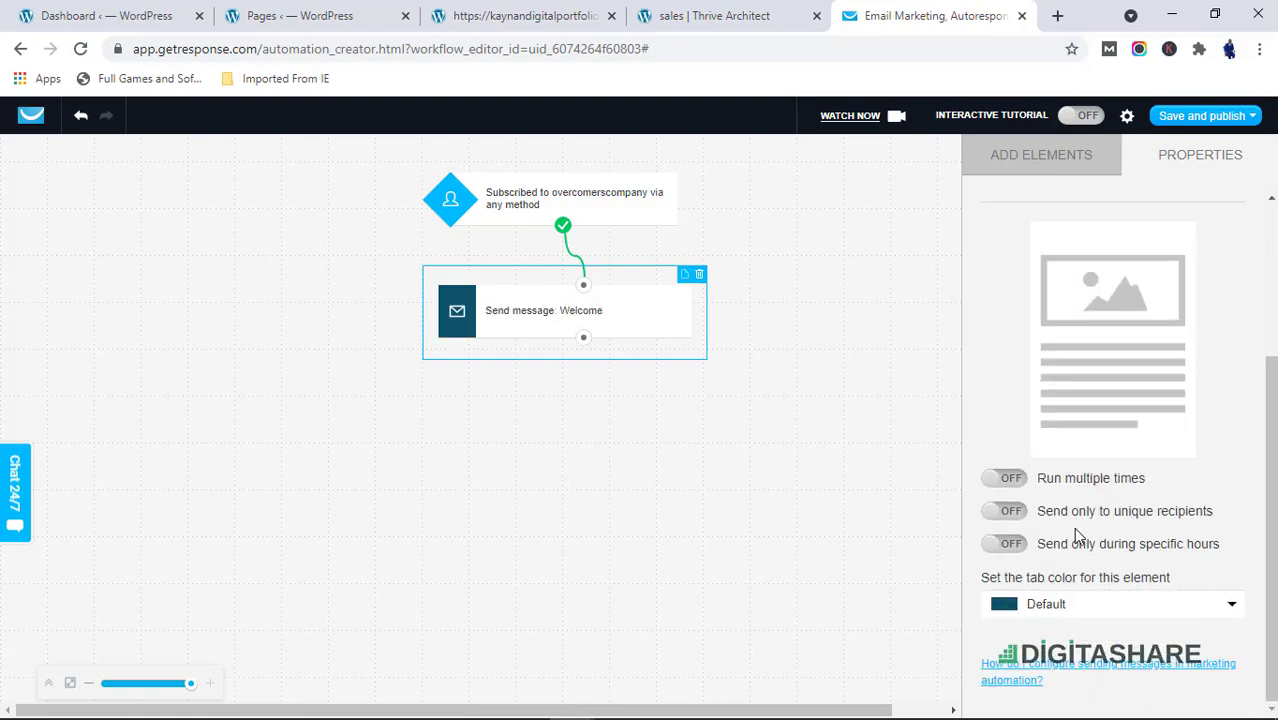
pyautogui.scroll(4, 1072, 543)
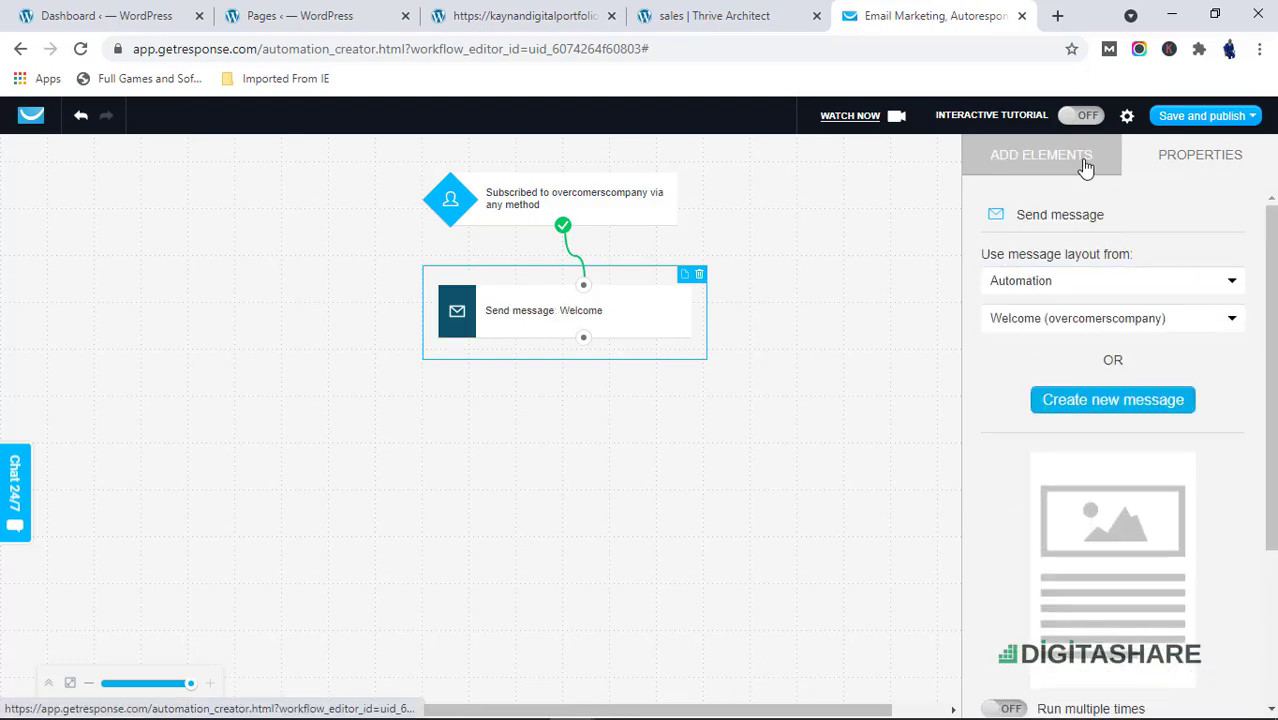
# Add a Message opened? condition below the Send message action and connect them
pyautogui.click(1084, 170)
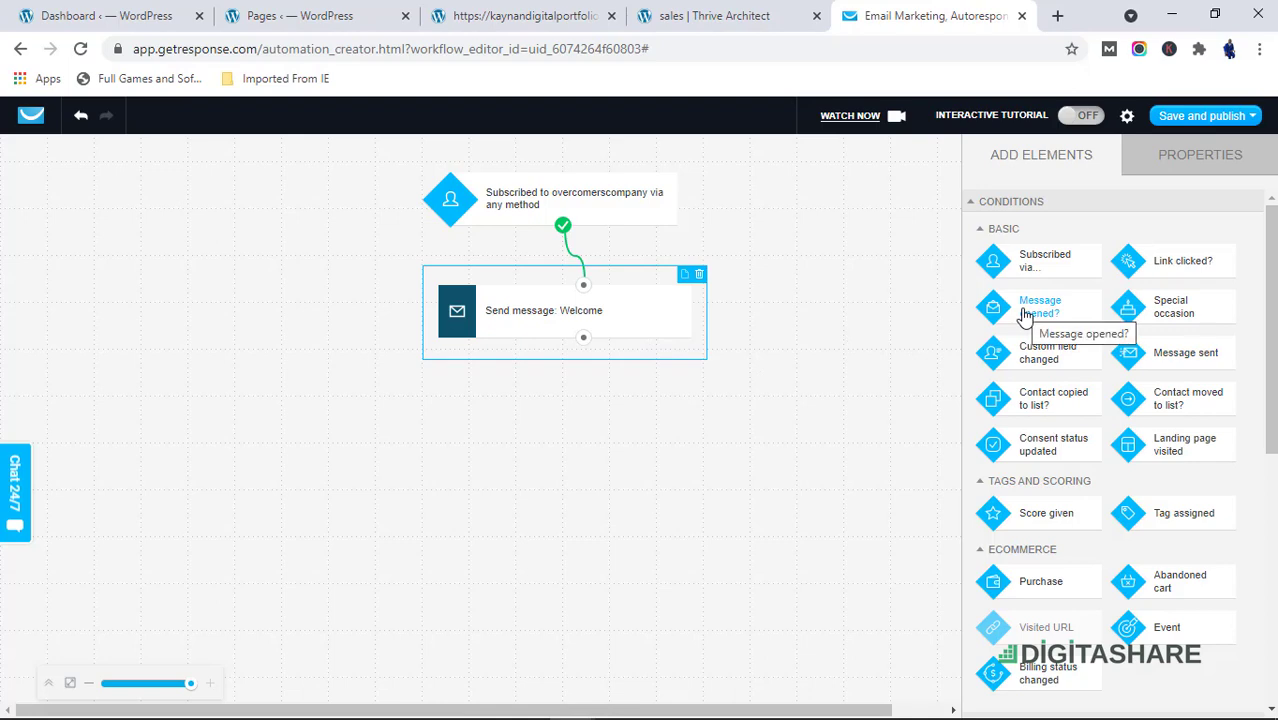
pyautogui.moveTo(1025, 316); pyautogui.dragTo(568, 378)
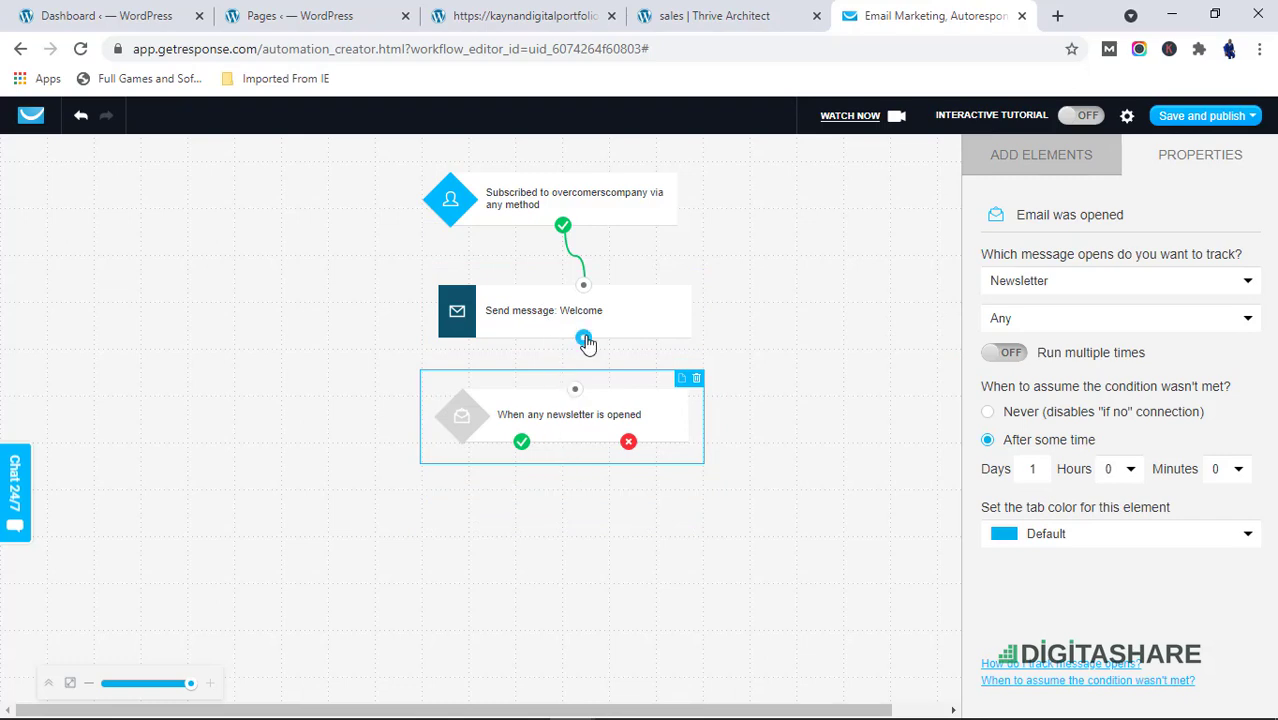
pyautogui.moveTo(584, 340); pyautogui.dragTo(578, 410)
# Add a Tag action and create a new tag named Engage for it to assign
pyautogui.scroll(-1, 1150, 637)
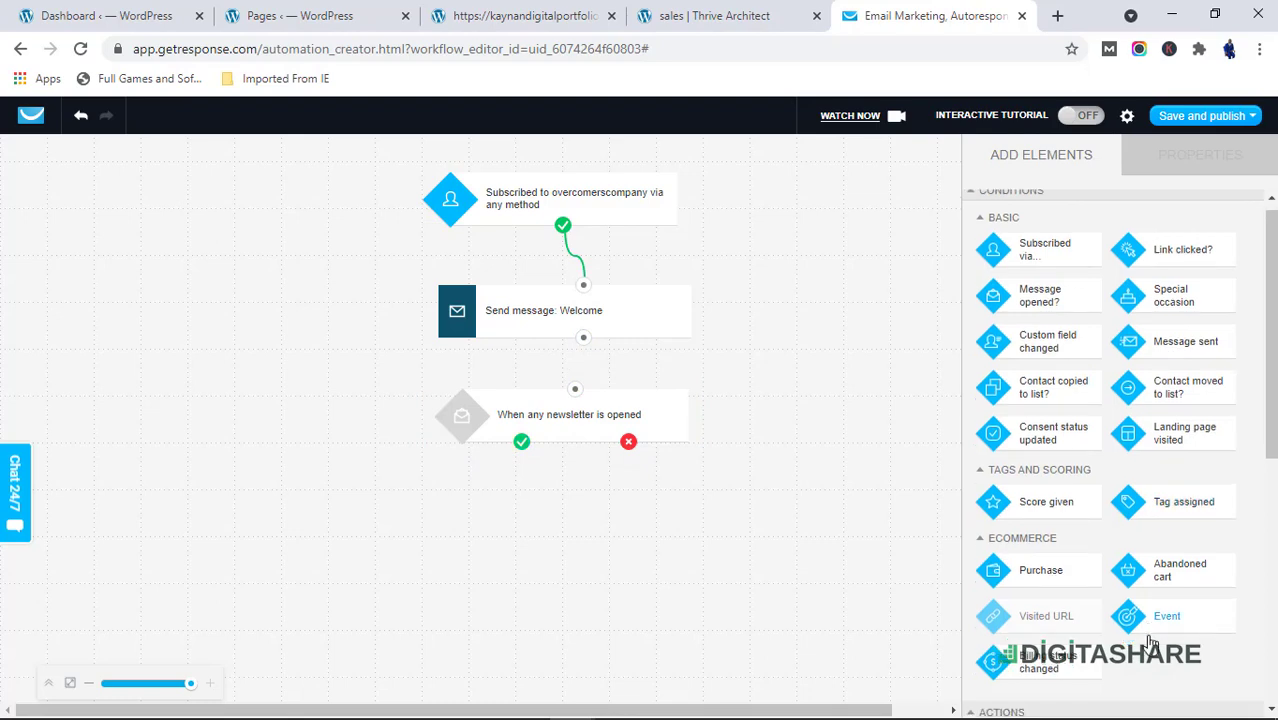
pyautogui.scroll(-3, 1127, 600)
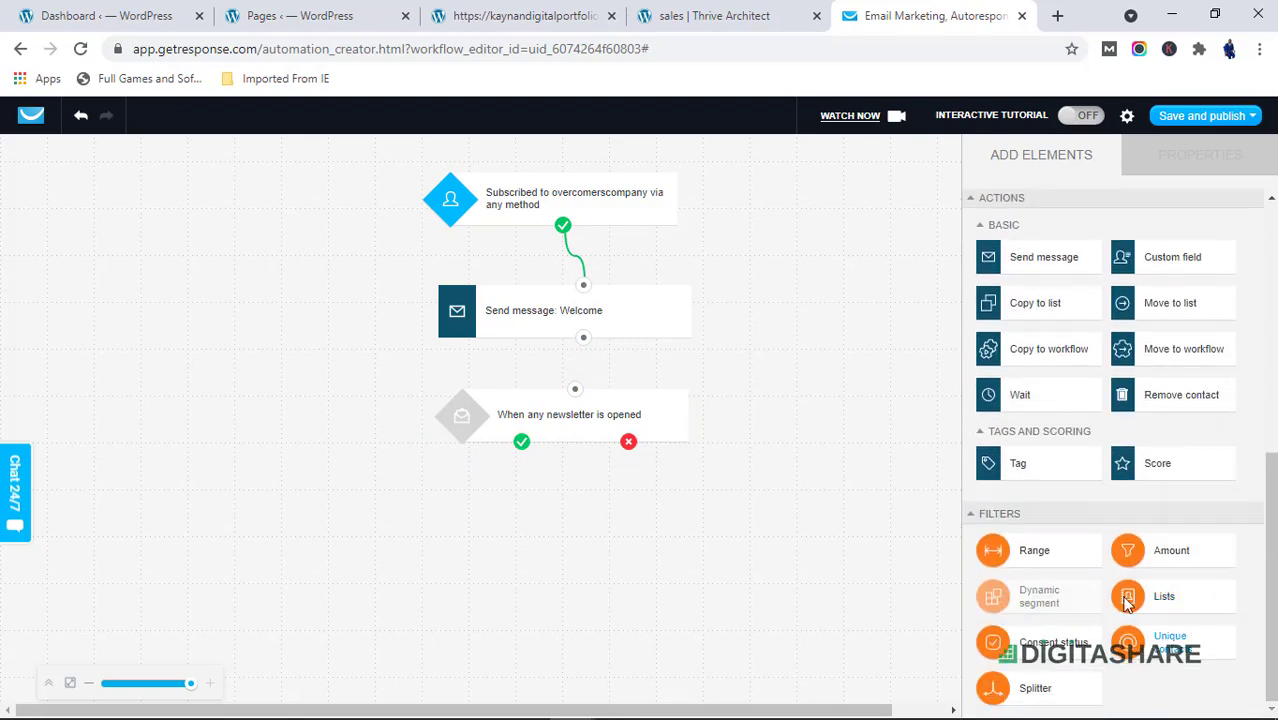
pyautogui.moveTo(1018, 463); pyautogui.dragTo(373, 488)
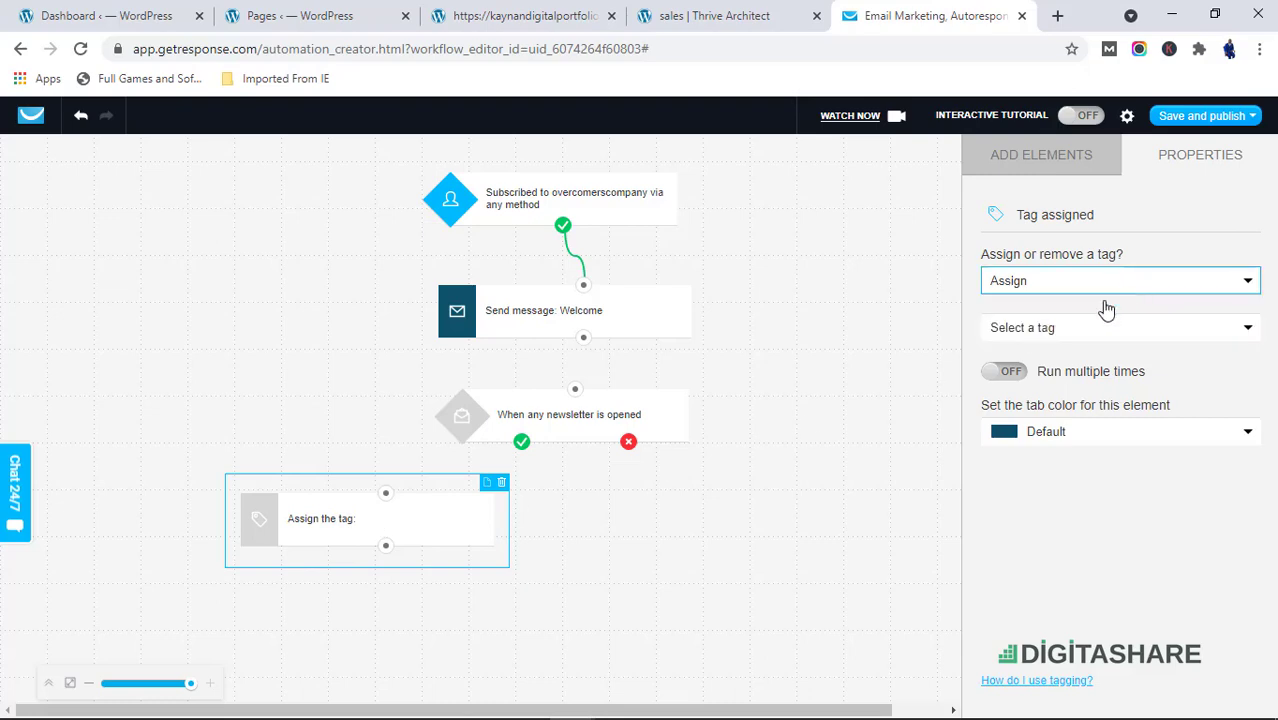
pyautogui.click(1063, 340)
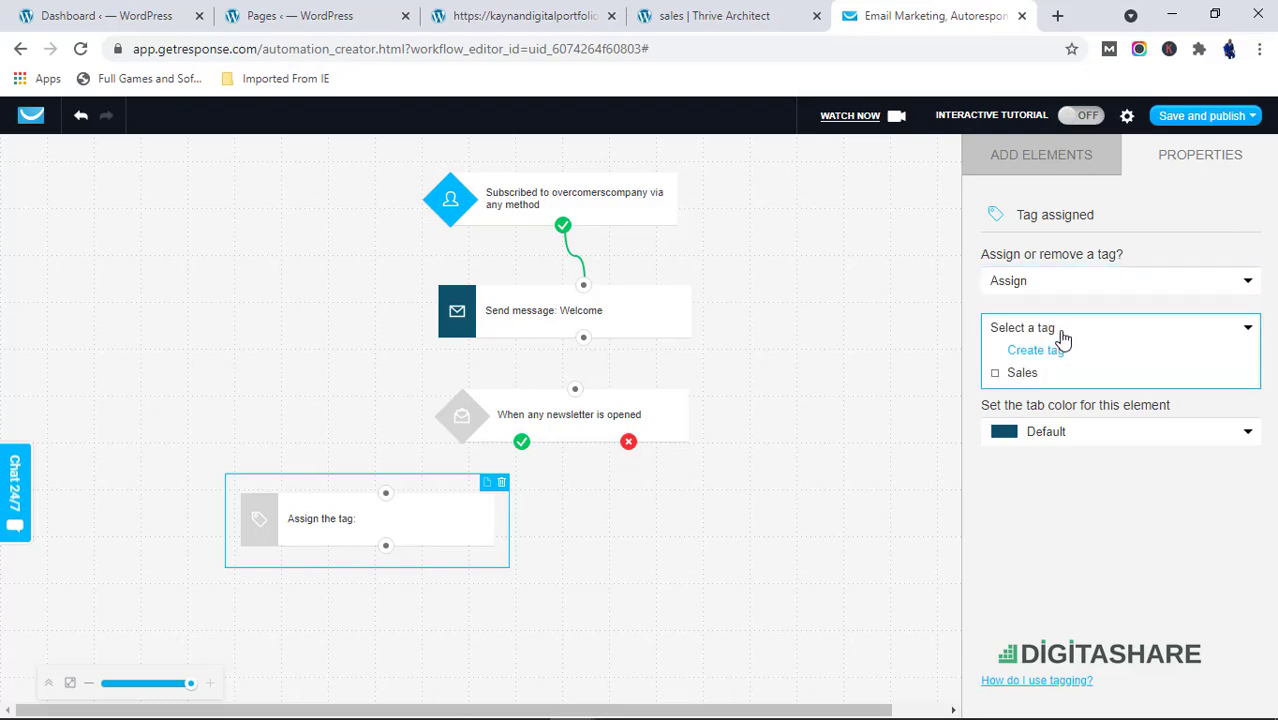
pyautogui.click(1060, 332)
pyautogui.click(1060, 334)
pyautogui.click(1060, 351)
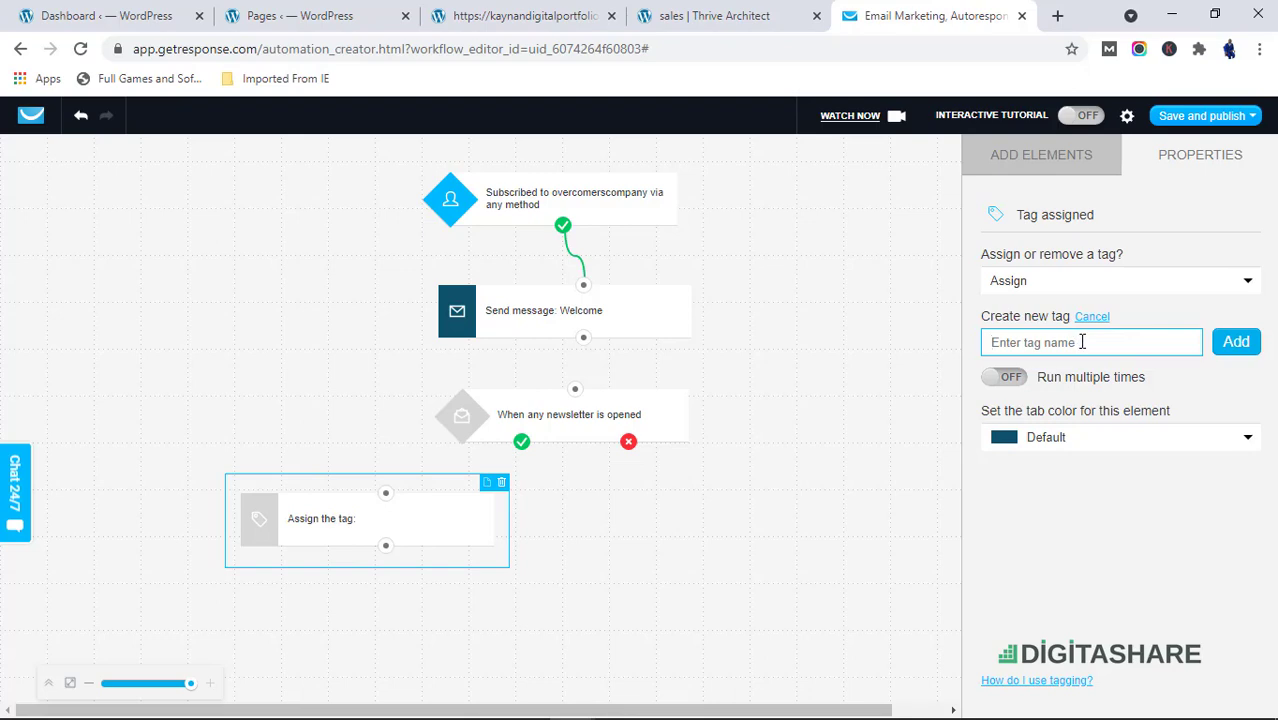
pyautogui.write('EN')
pyautogui.click(1240, 341)
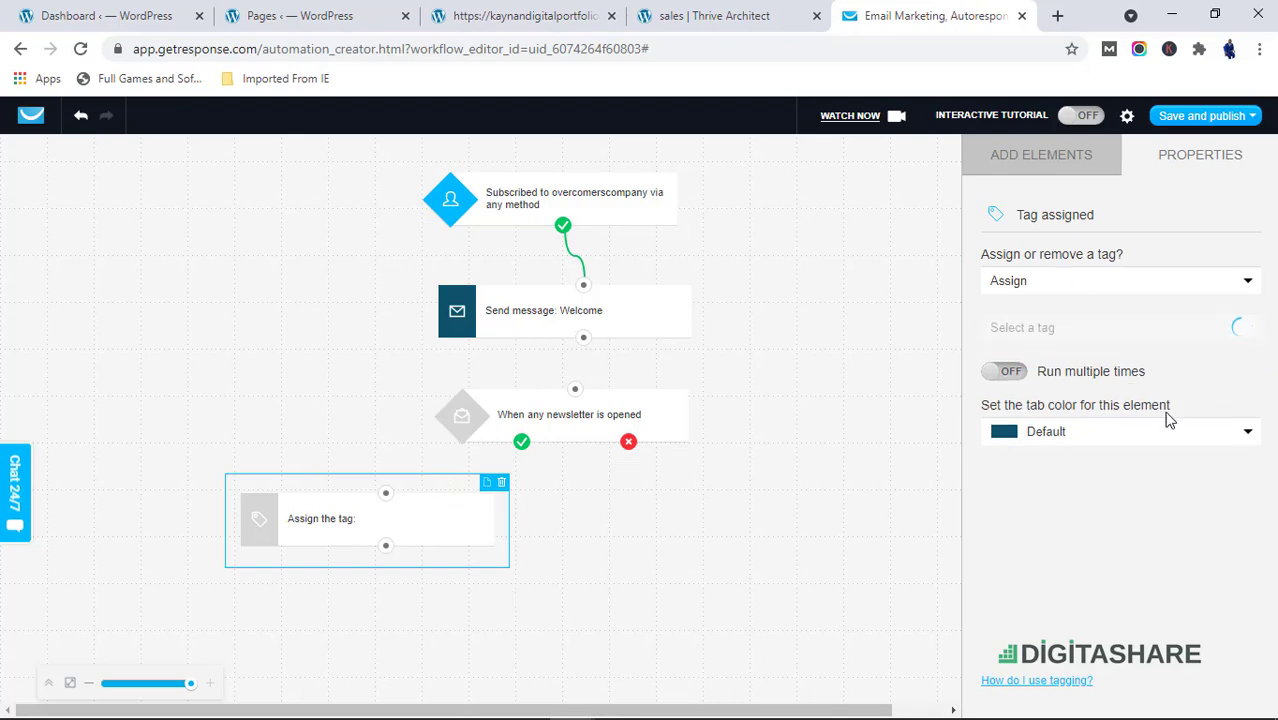
# Set the tag element's color to Green and connect the condition's yes output to it
pyautogui.click(1136, 432)
pyautogui.click(1072, 507)
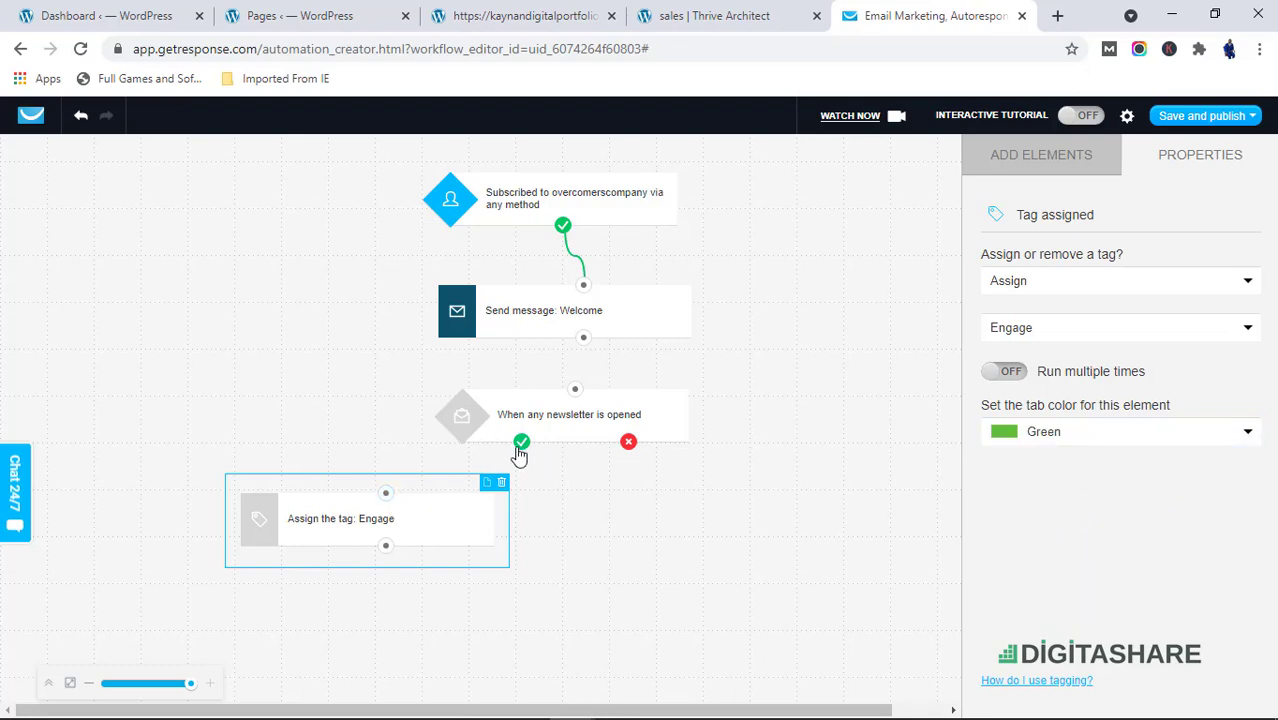
pyautogui.moveTo(520, 445); pyautogui.dragTo(414, 494)
pyautogui.moveTo(521, 443); pyautogui.dragTo(385, 493)
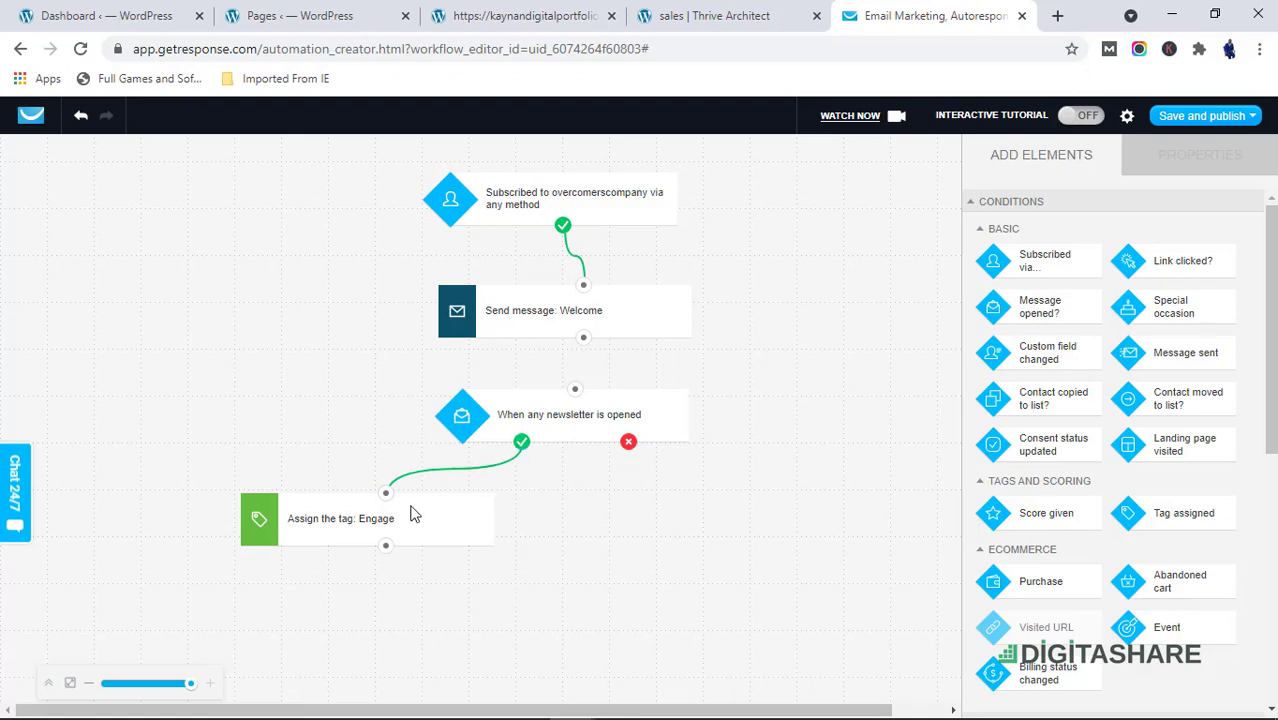
# Add a second Tag action to the right of the Engage tag element
pyautogui.moveTo(1044, 630)
pyautogui.scroll(-1, 1044, 633)
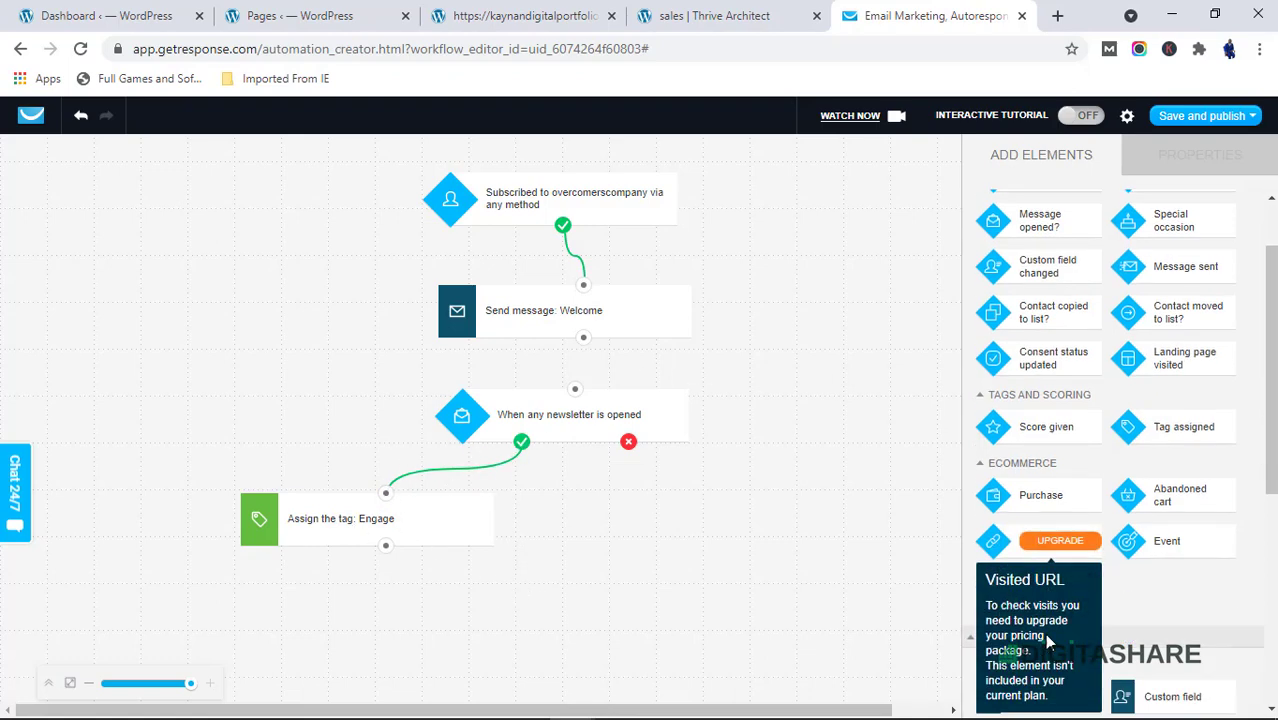
pyautogui.scroll(-5, 1044, 633)
pyautogui.moveTo(1018, 520); pyautogui.dragTo(742, 492)
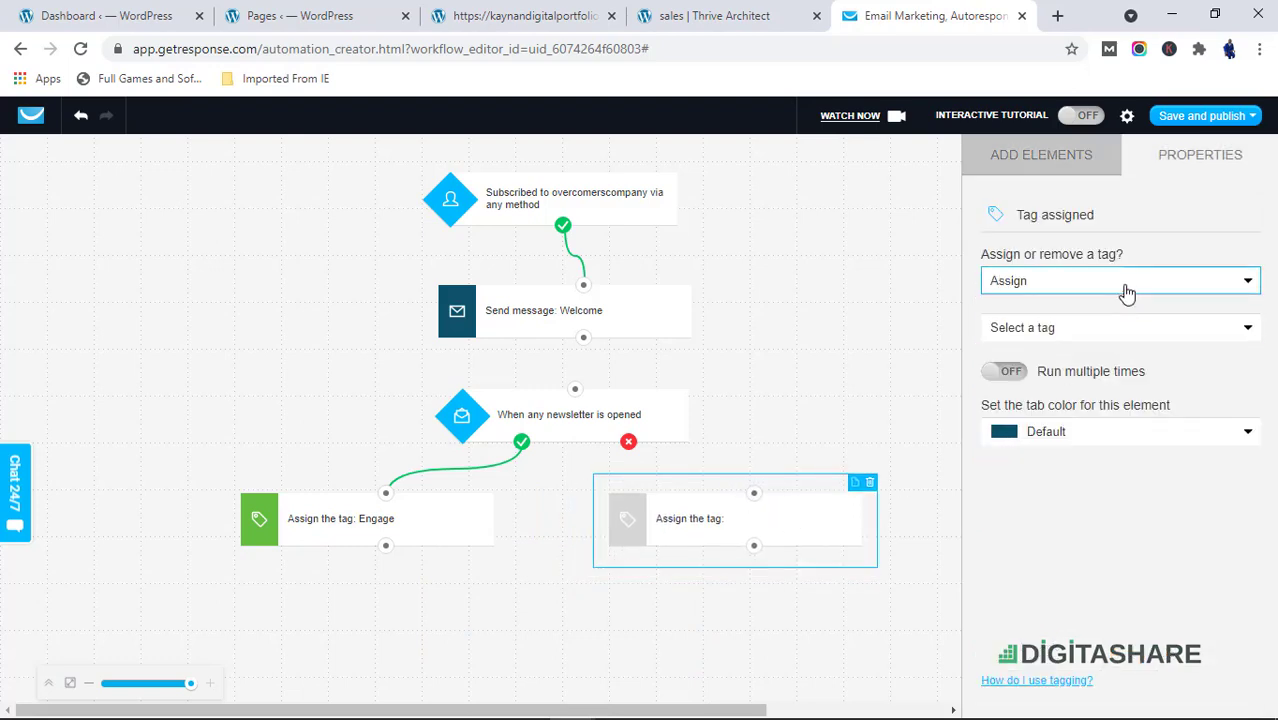
# Start creating a new tag named Not engaged for the second Tag element and set its color to Red
pyautogui.click(1066, 337)
pyautogui.click(1063, 356)
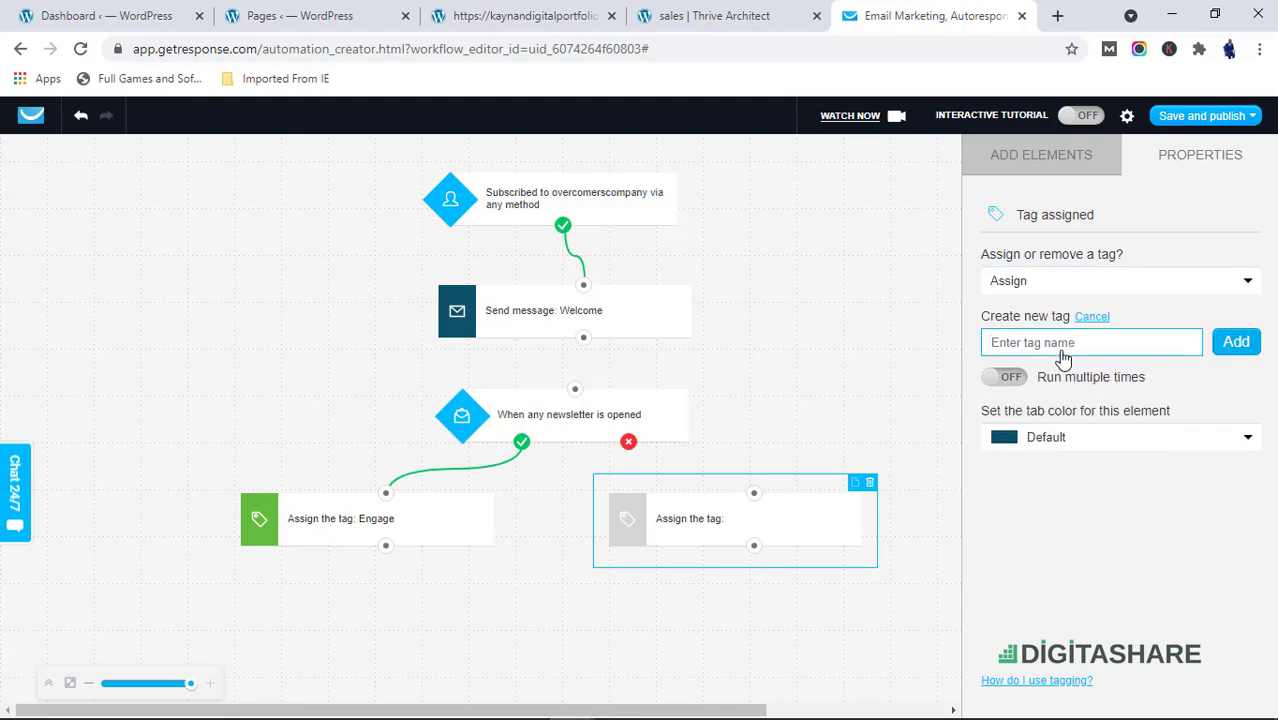
pyautogui.click(1062, 345)
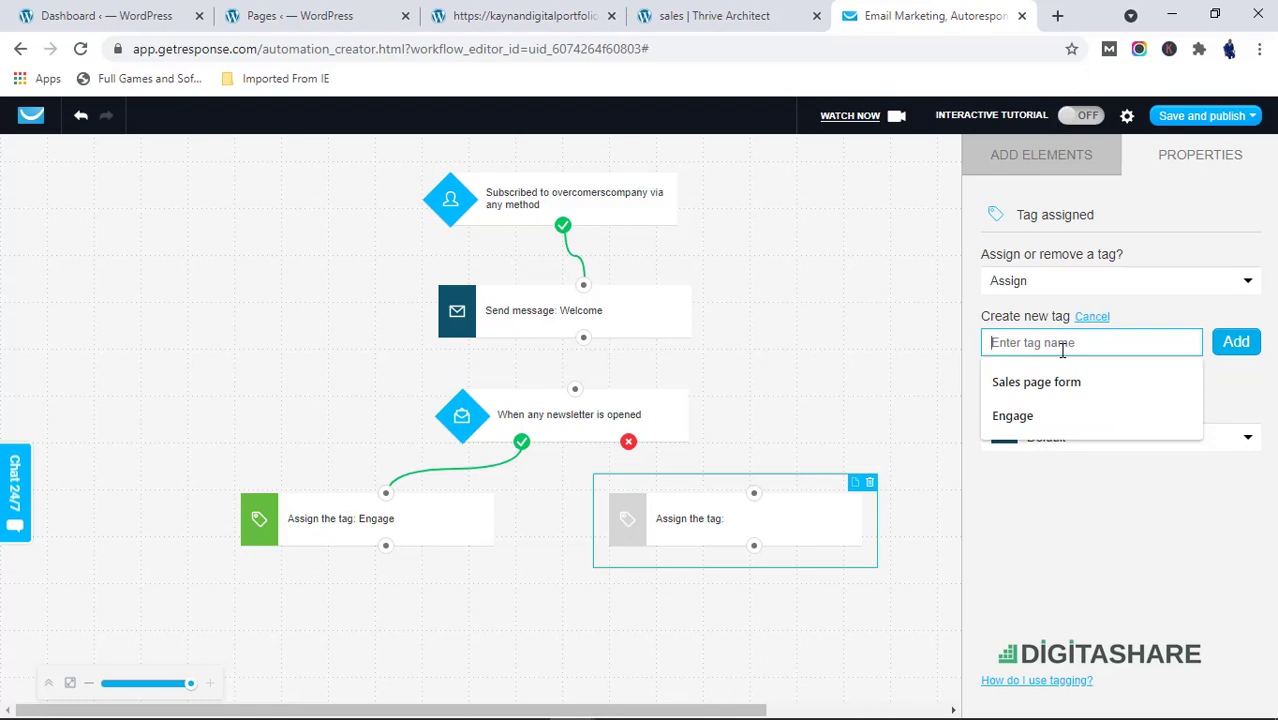
pyautogui.write('Not engaged')
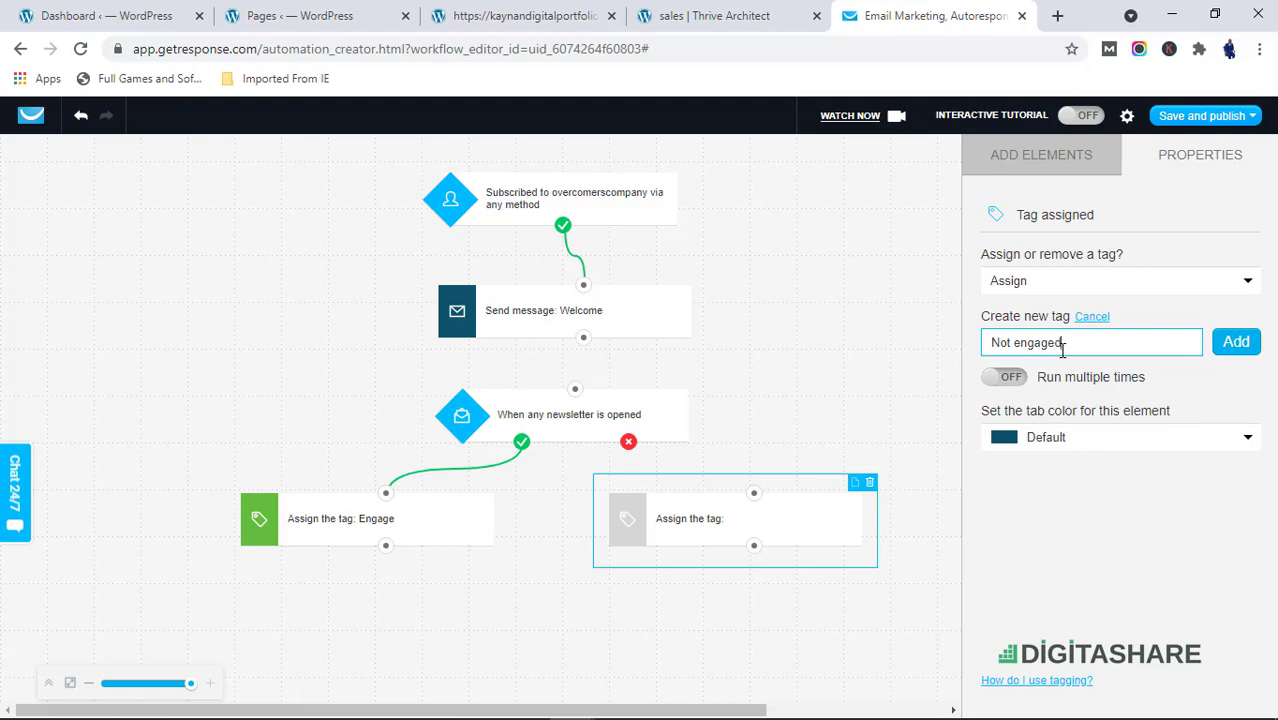
pyautogui.click(1236, 342)
pyautogui.click(1170, 436)
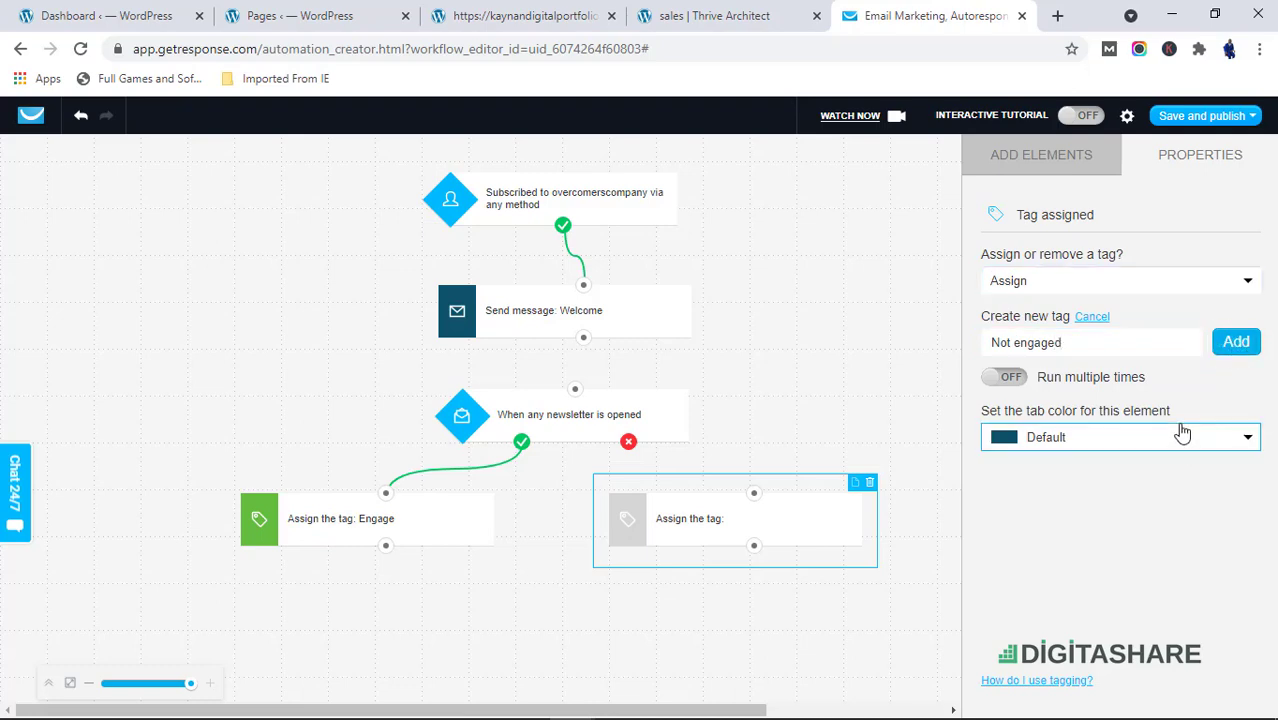
pyautogui.click(1098, 490)
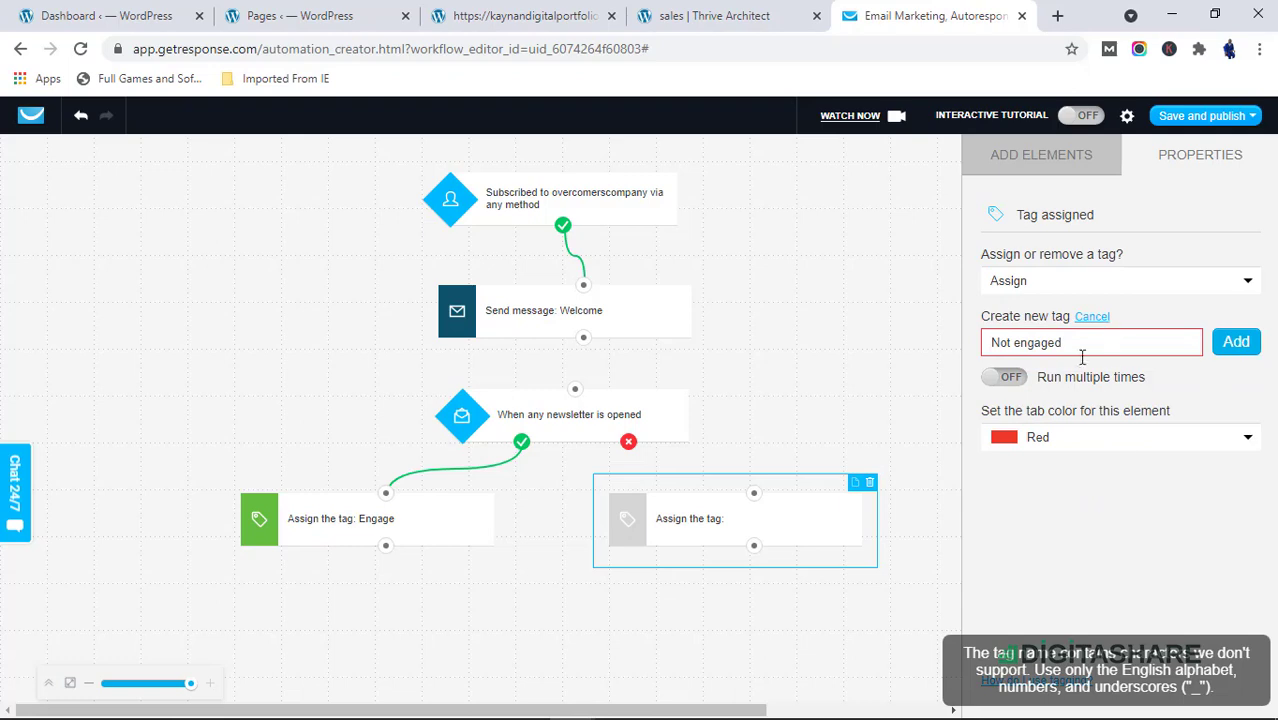
# Remove the space to rename the new tag Notengaged and add it to the element
pyautogui.click(1016, 343)
pyautogui.press('BackSpace')
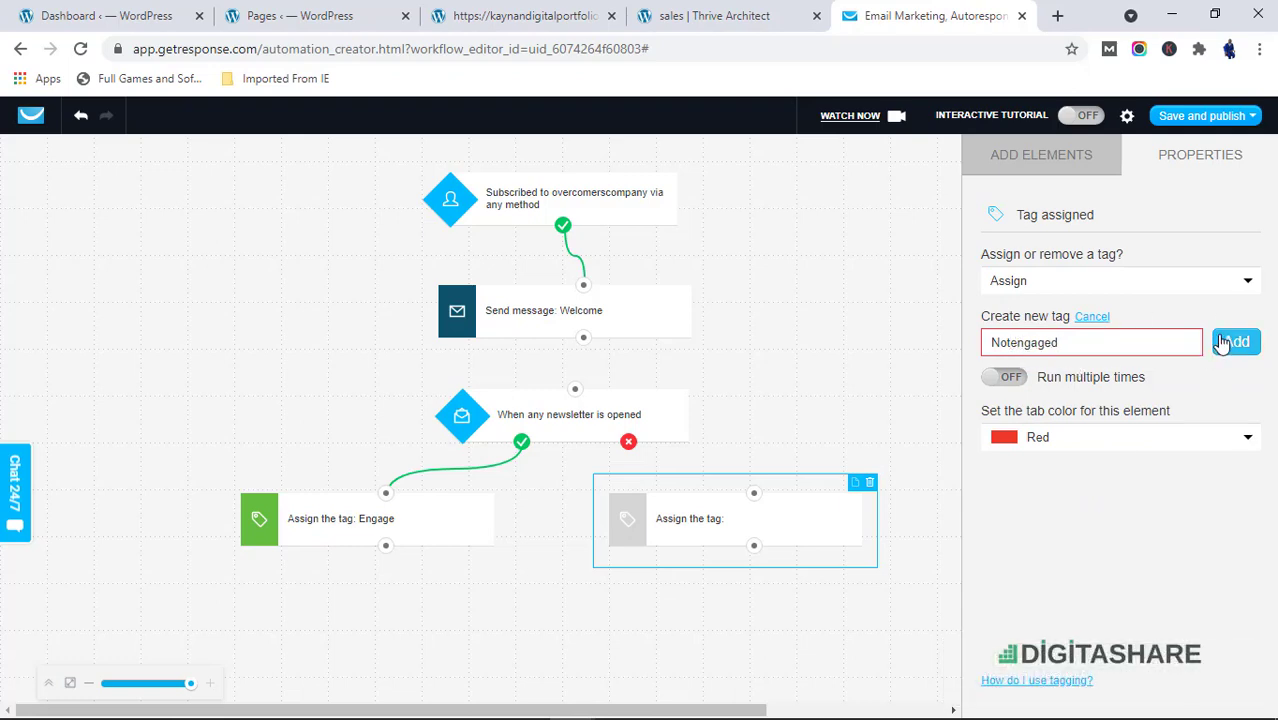
pyautogui.click(1221, 343)
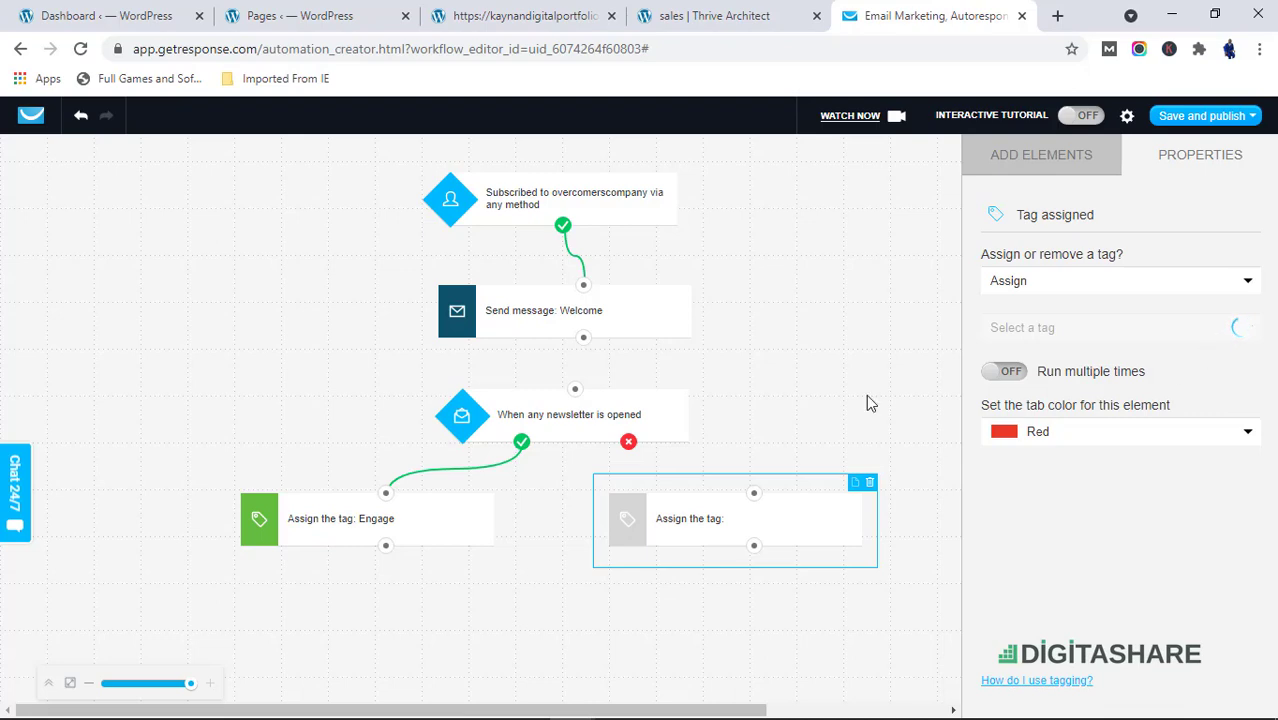
# Check which tag the Engage tag element assigns
pyautogui.click(340, 528)
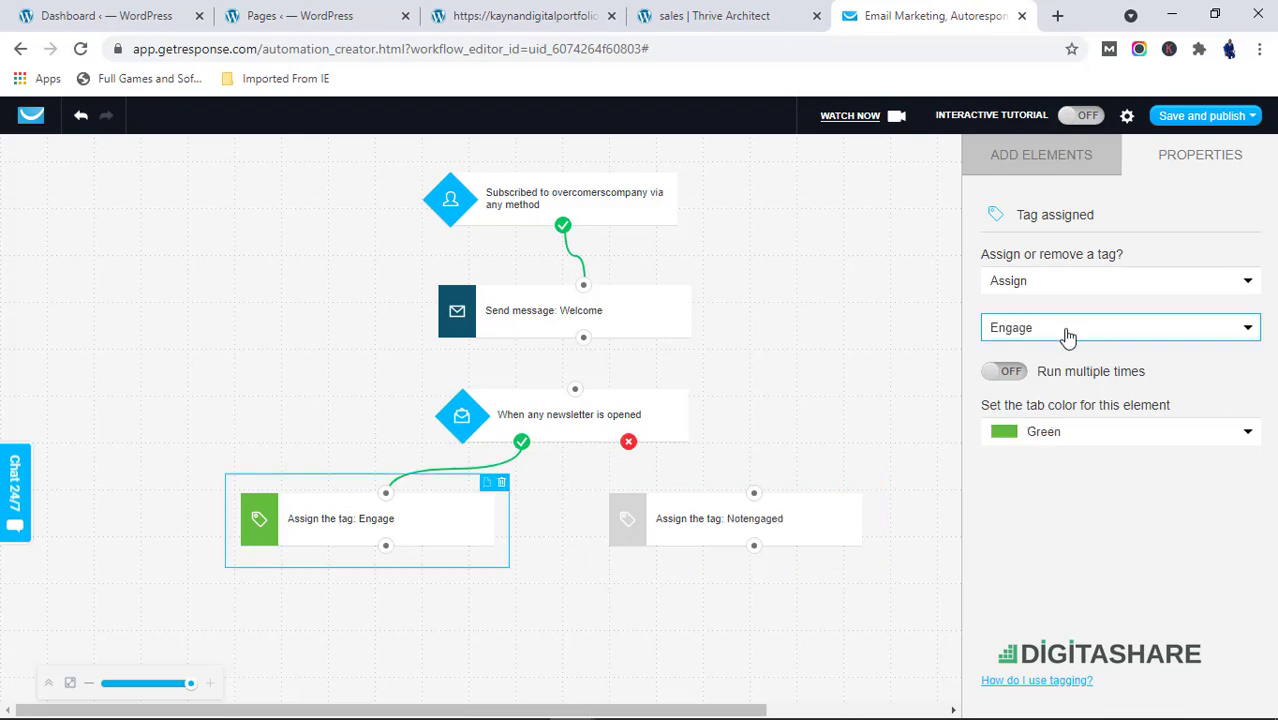
pyautogui.click(1066, 334)
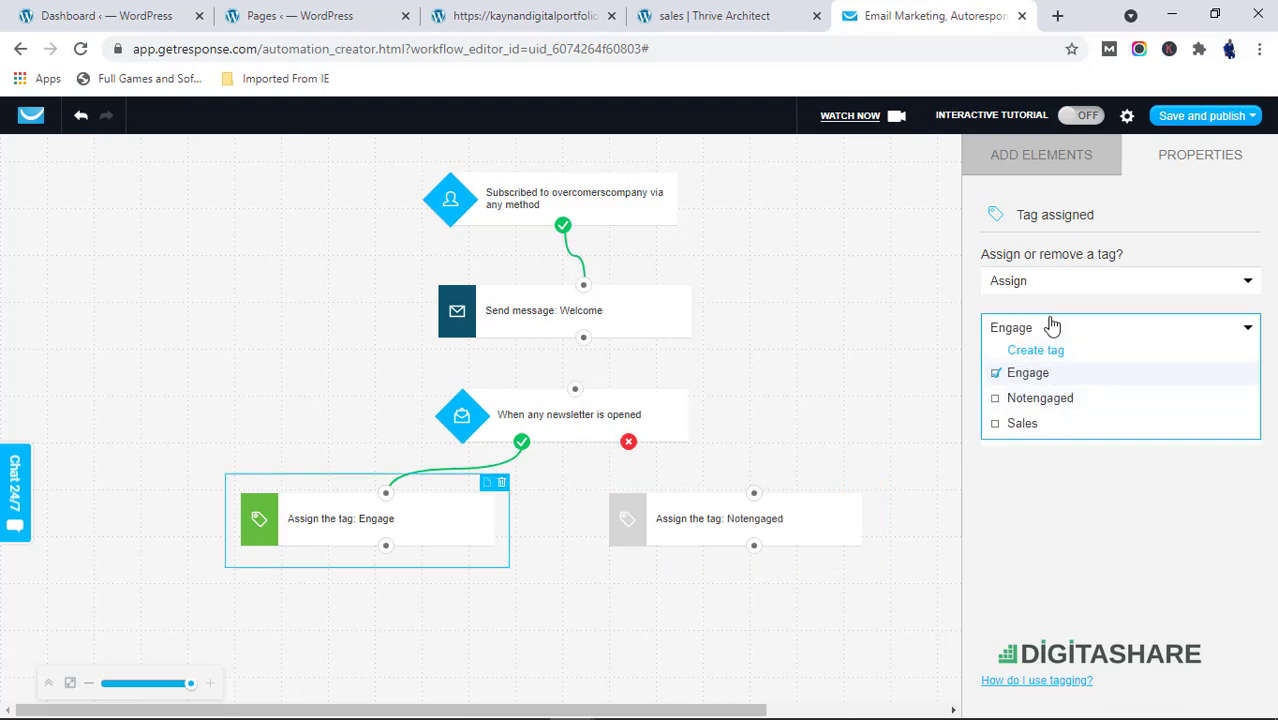
pyautogui.click(1052, 328)
pyautogui.click(1033, 338)
pyautogui.click(1040, 341)
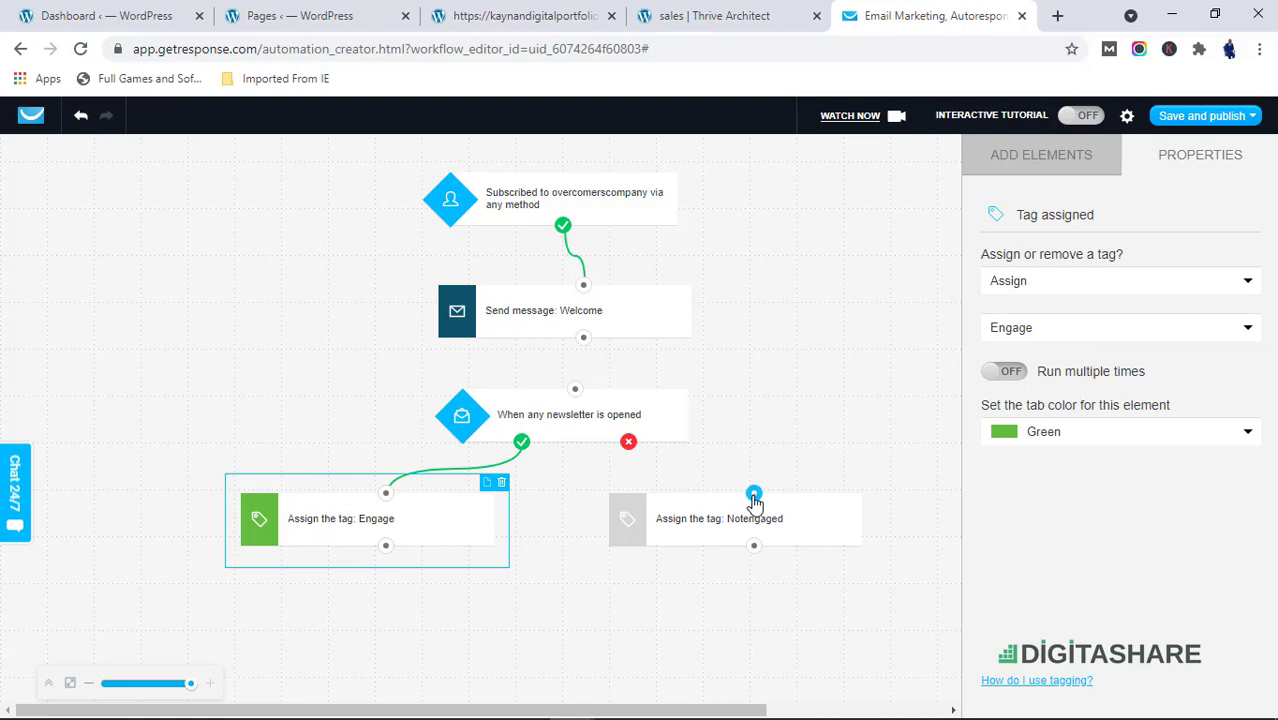
# Connect the condition's no output to the Notengaged tag element
pyautogui.click(827, 545)
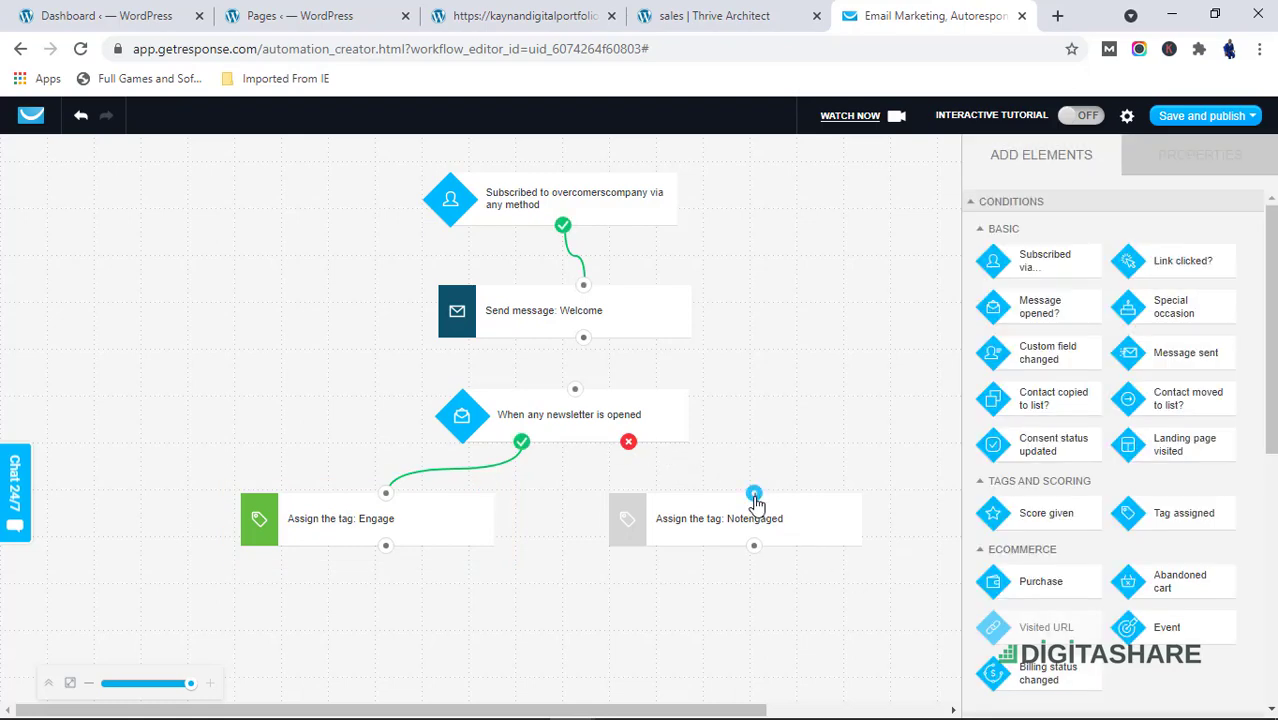
pyautogui.moveTo(754, 492); pyautogui.dragTo(628, 441)
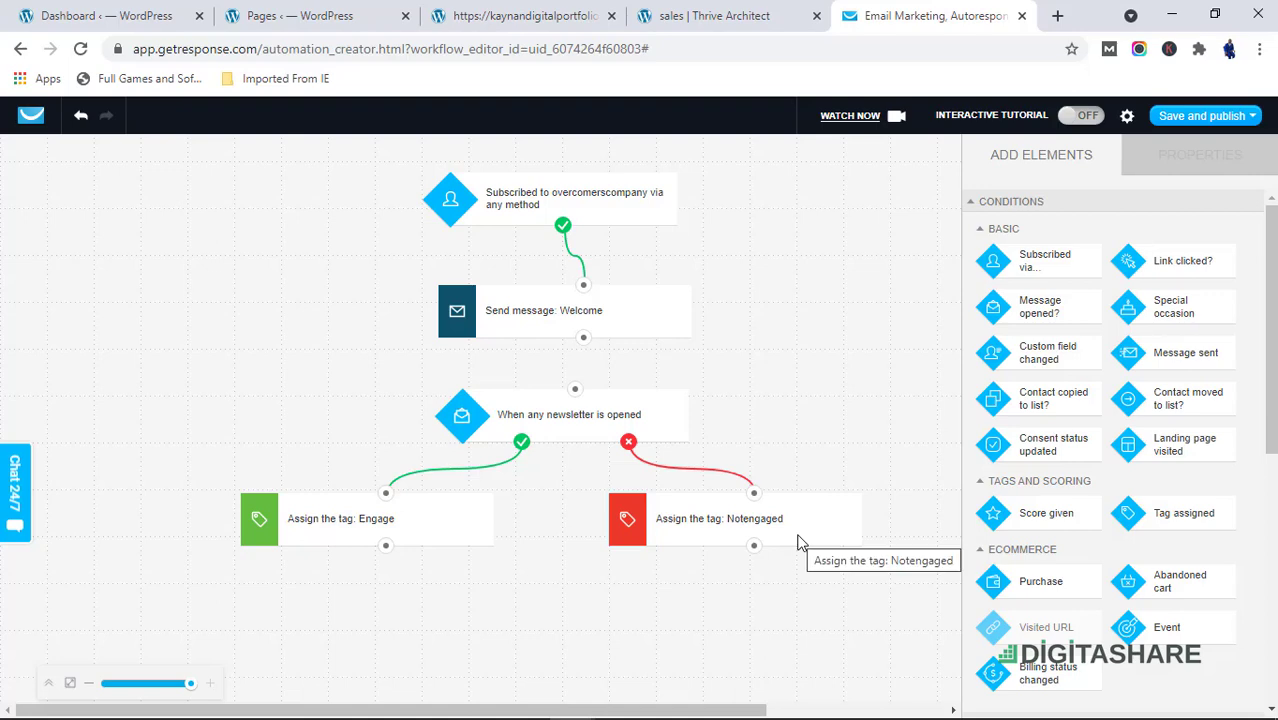
# Set the open condition to track the specific automation message Welcome (overcomerscompany)
pyautogui.click(558, 425)
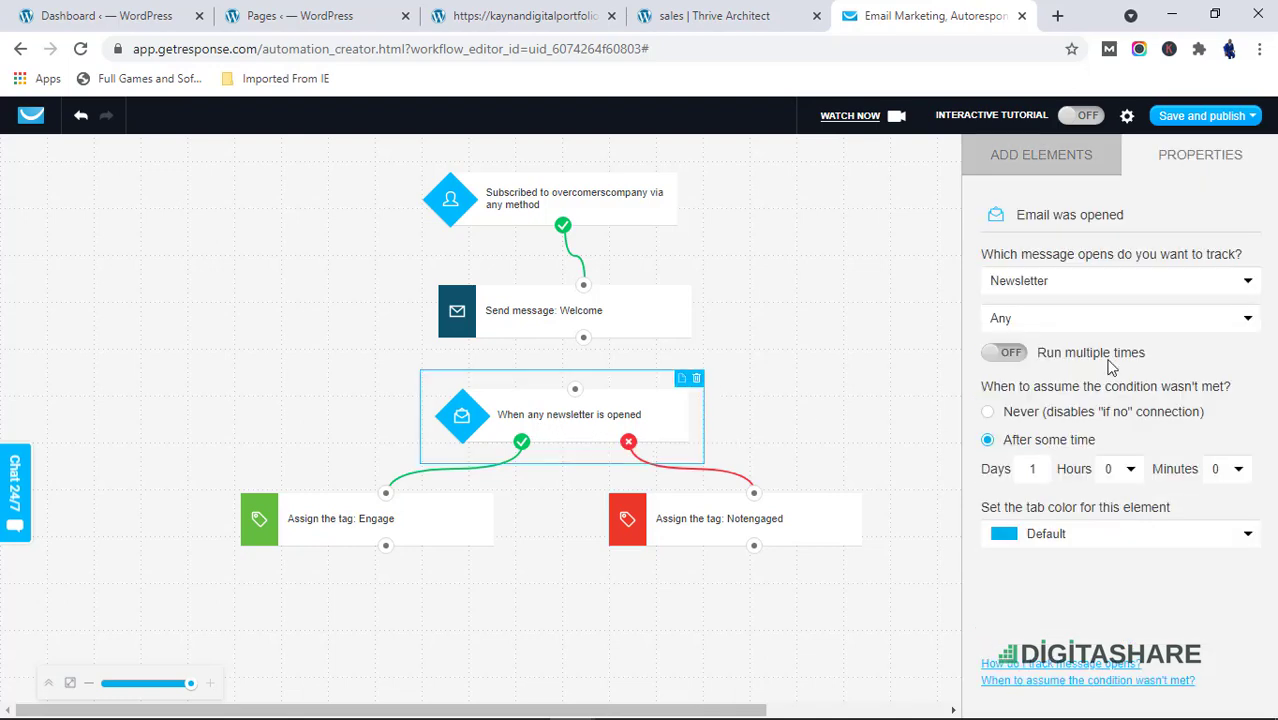
pyautogui.click(1084, 320)
pyautogui.click(1085, 338)
pyautogui.click(1085, 290)
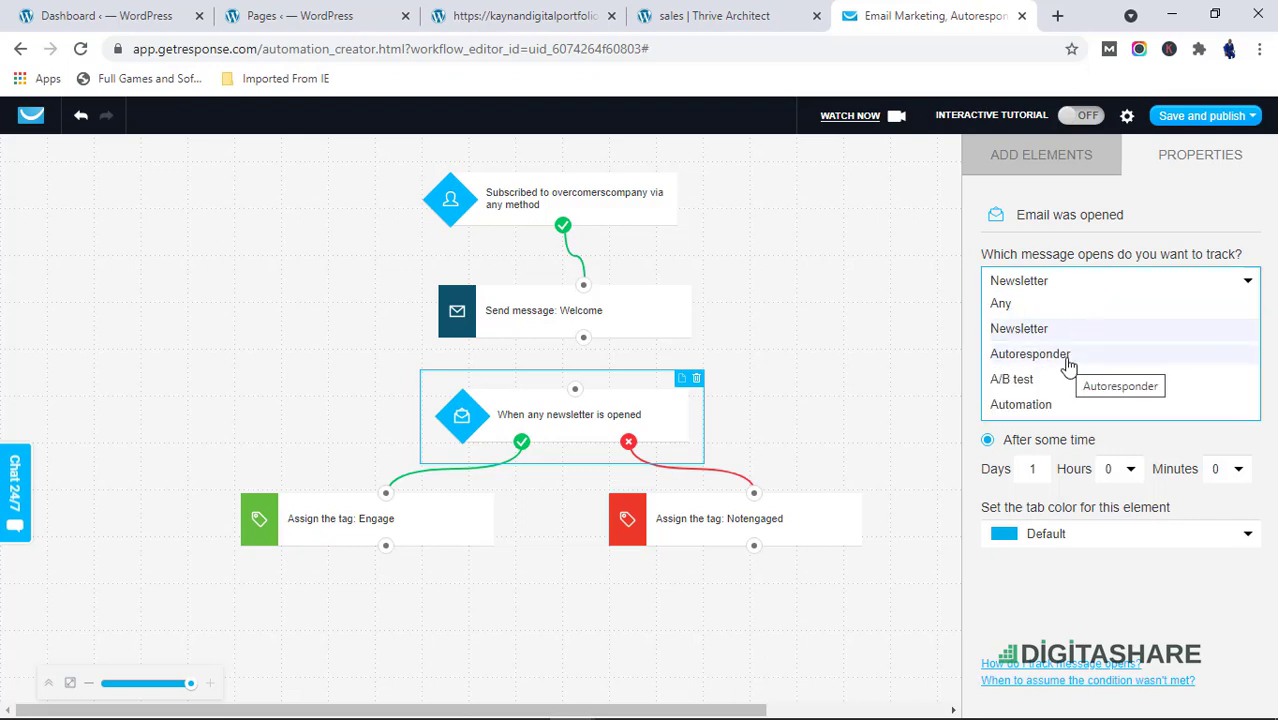
pyautogui.click(1035, 404)
pyautogui.click(1066, 330)
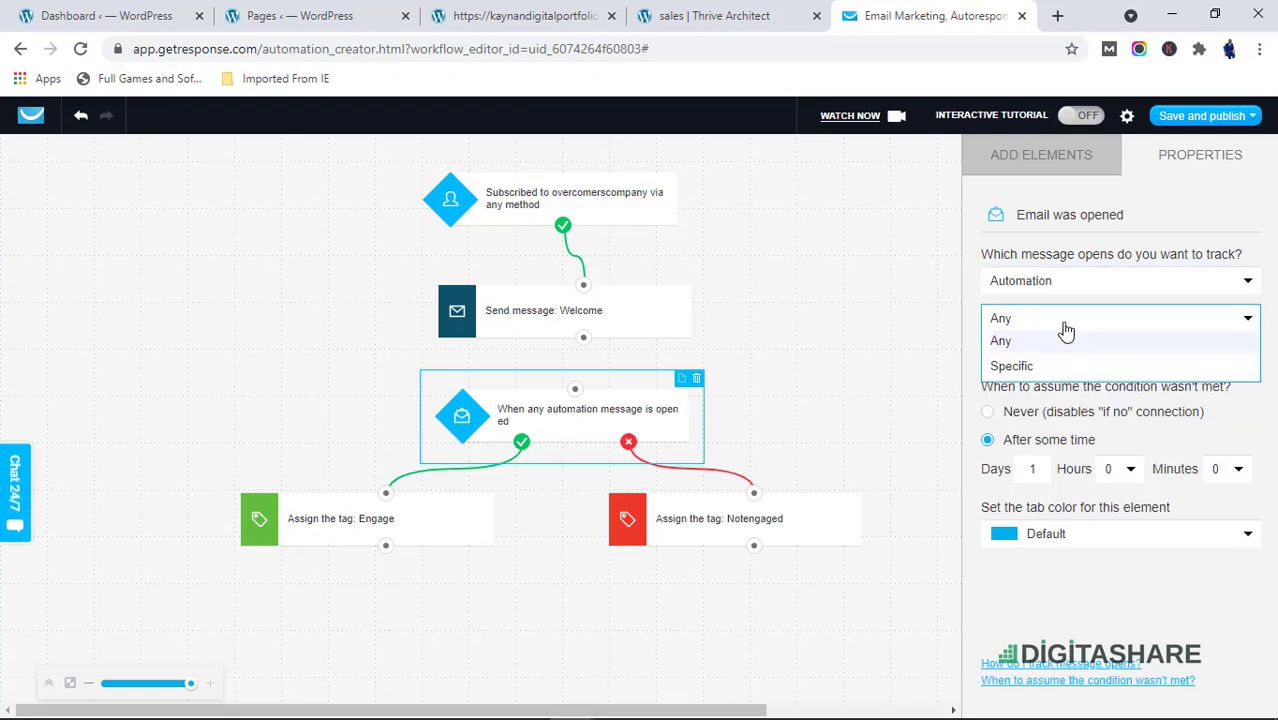
pyautogui.click(1064, 366)
pyautogui.click(1065, 393)
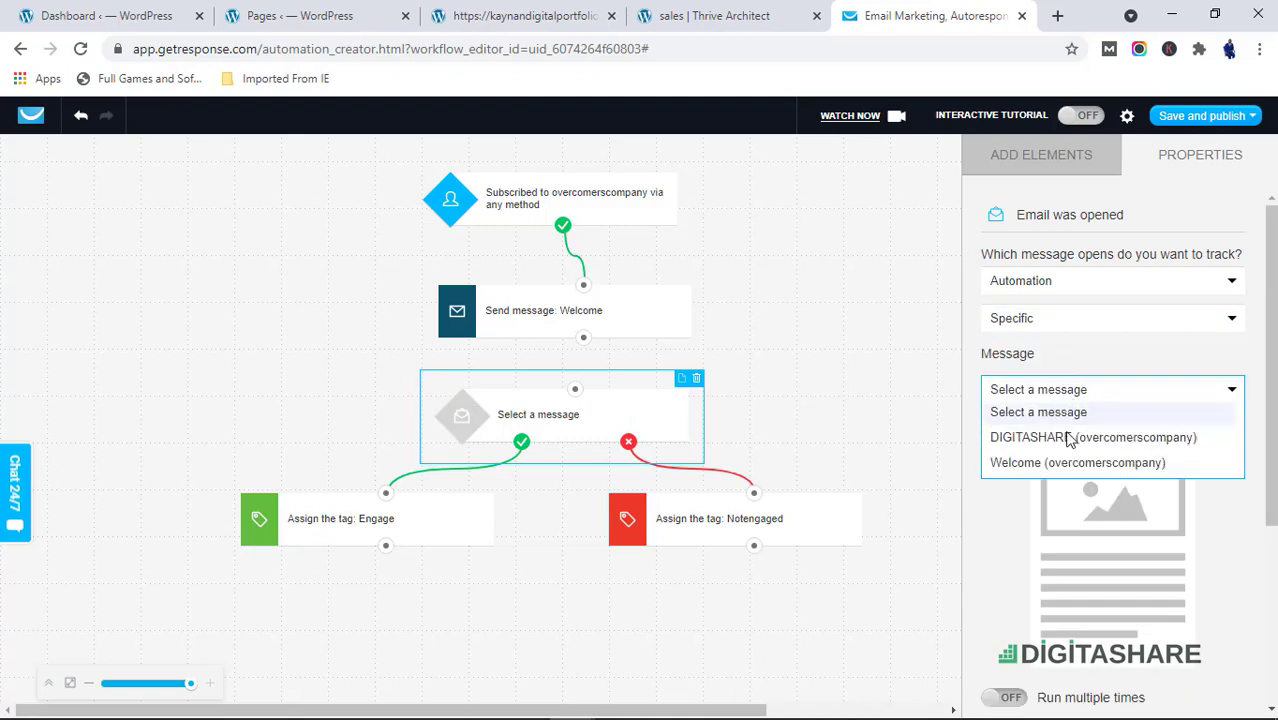
pyautogui.click(1071, 466)
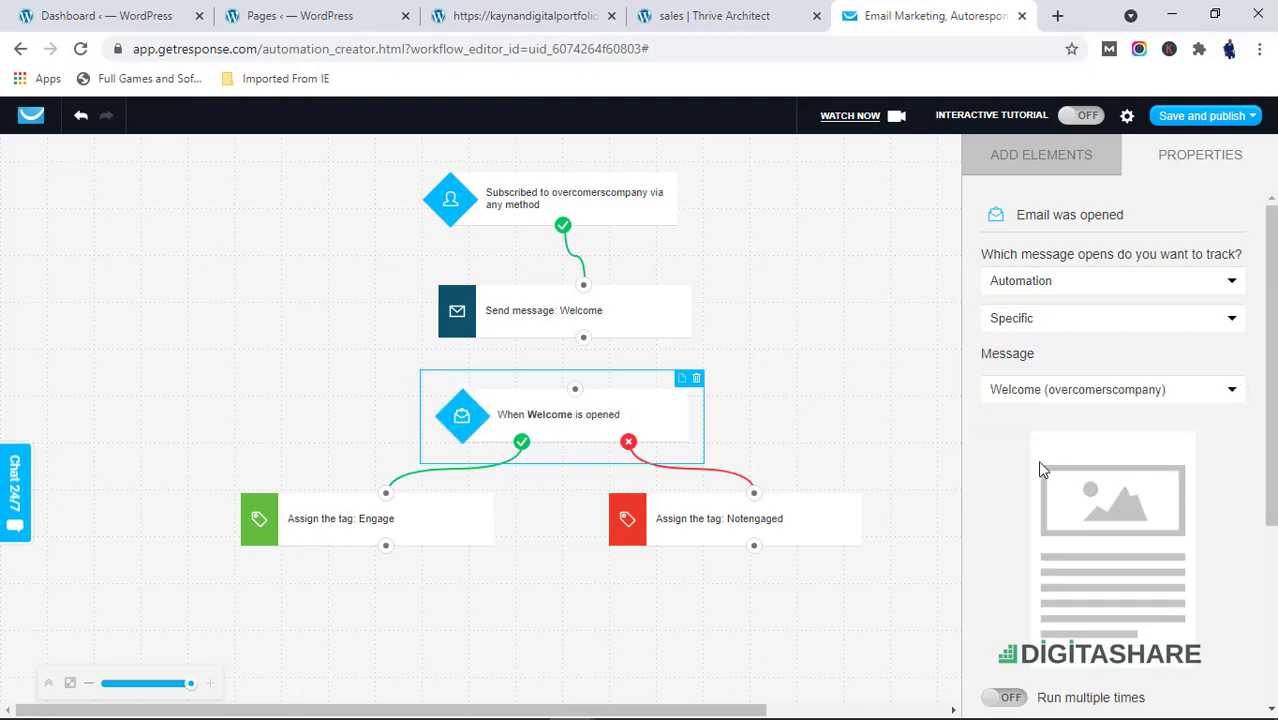
# Add a Send message action below the Notengaged tag element, connected to it
pyautogui.scroll(-3, 1088, 462)
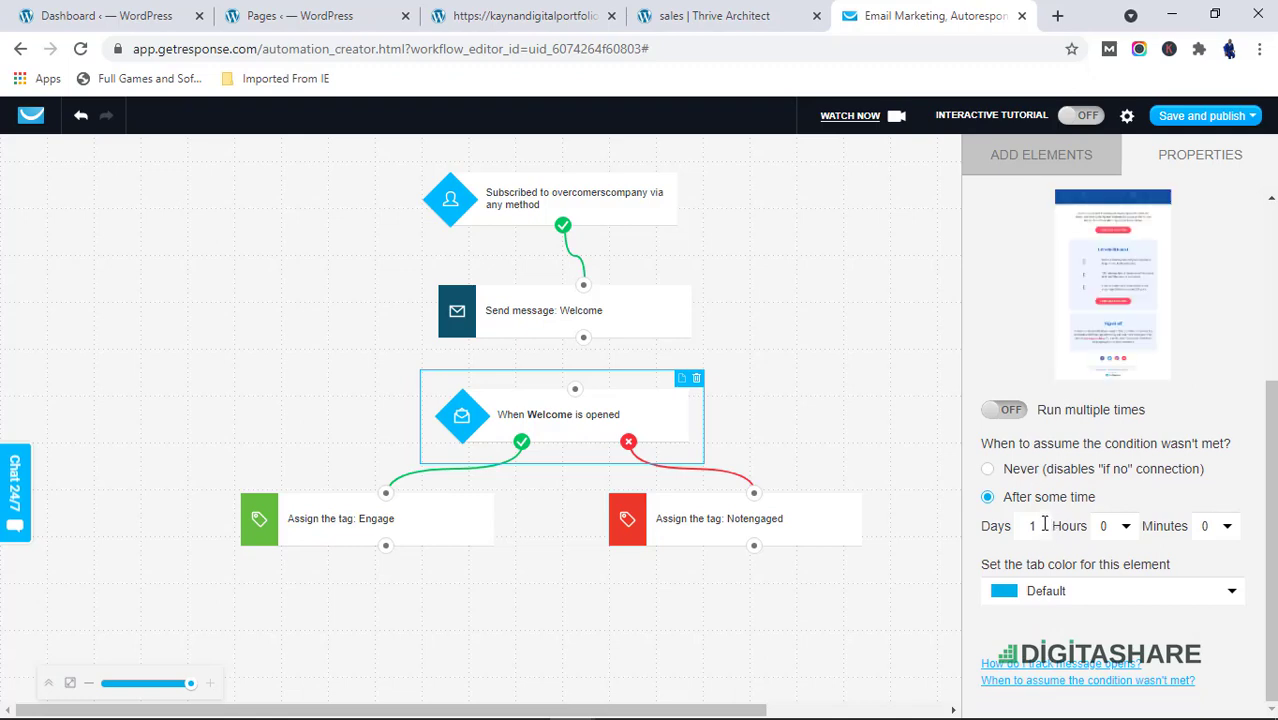
pyautogui.scroll(-1, 1046, 560)
pyautogui.scroll(4, 1047, 580)
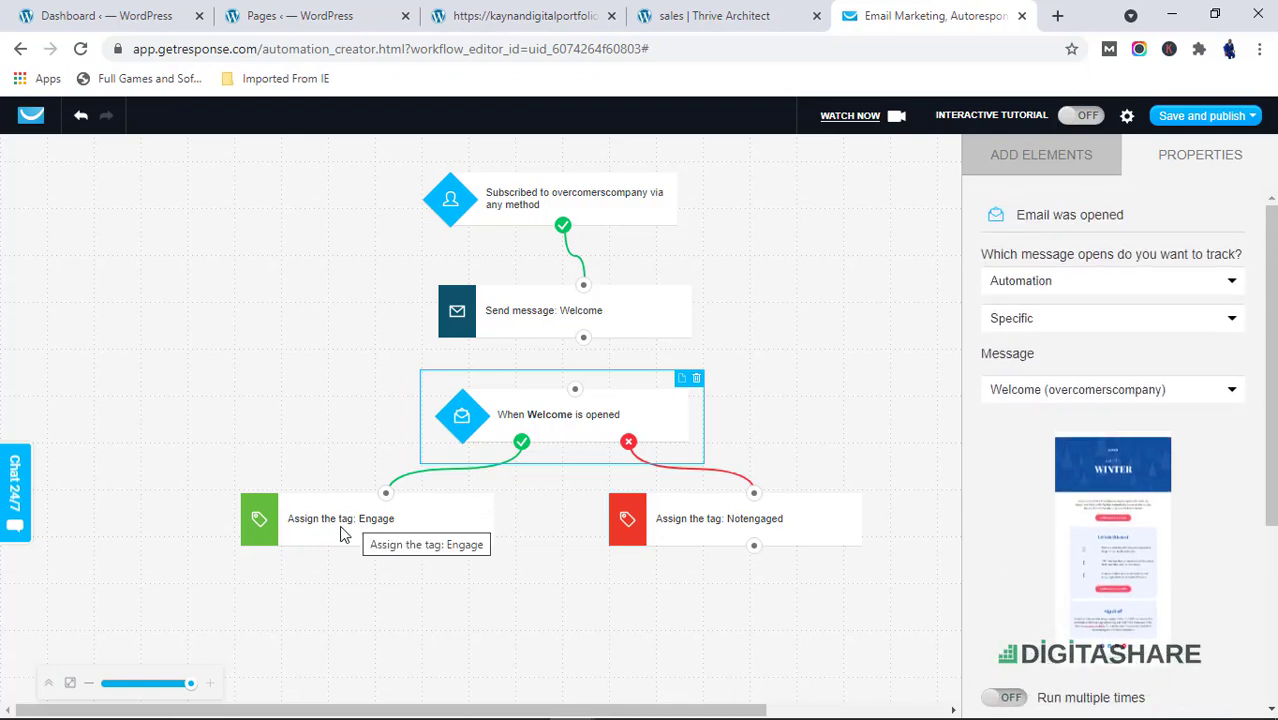
pyautogui.click(789, 534)
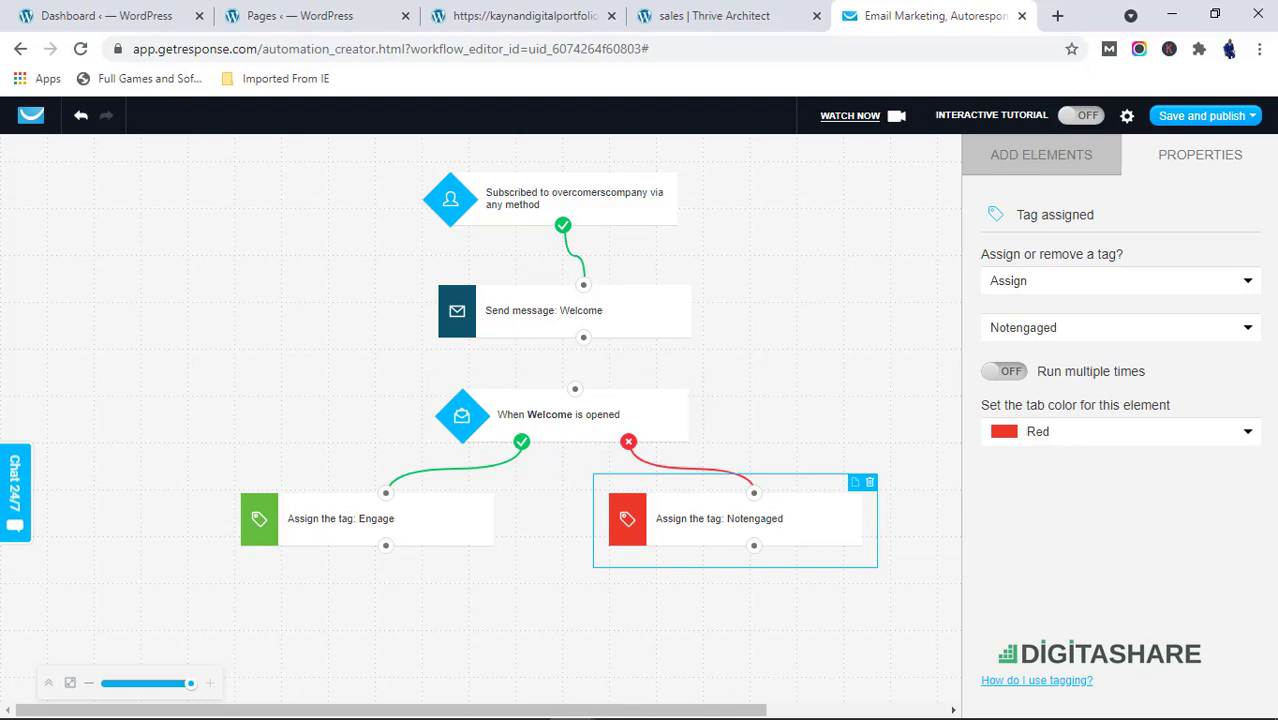
pyautogui.click(1095, 162)
pyautogui.scroll(-3, 1117, 640)
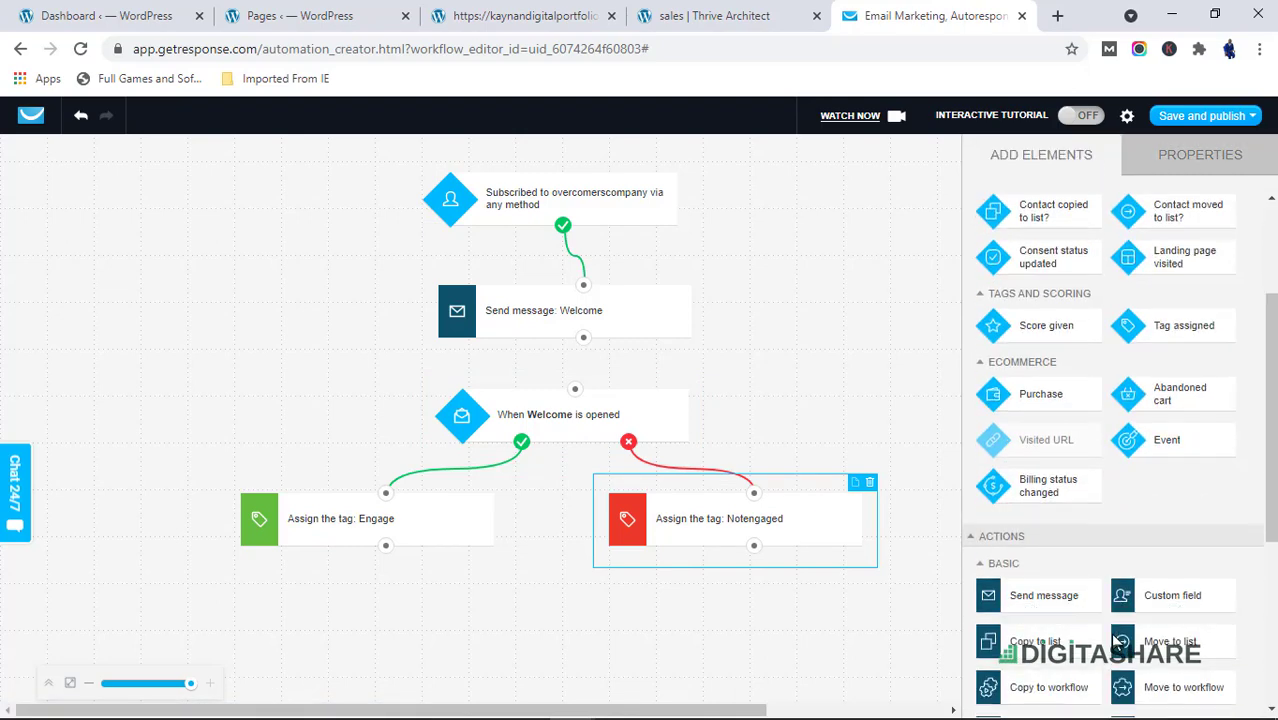
pyautogui.scroll(-3, 1117, 640)
pyautogui.moveTo(1030, 257); pyautogui.dragTo(750, 590)
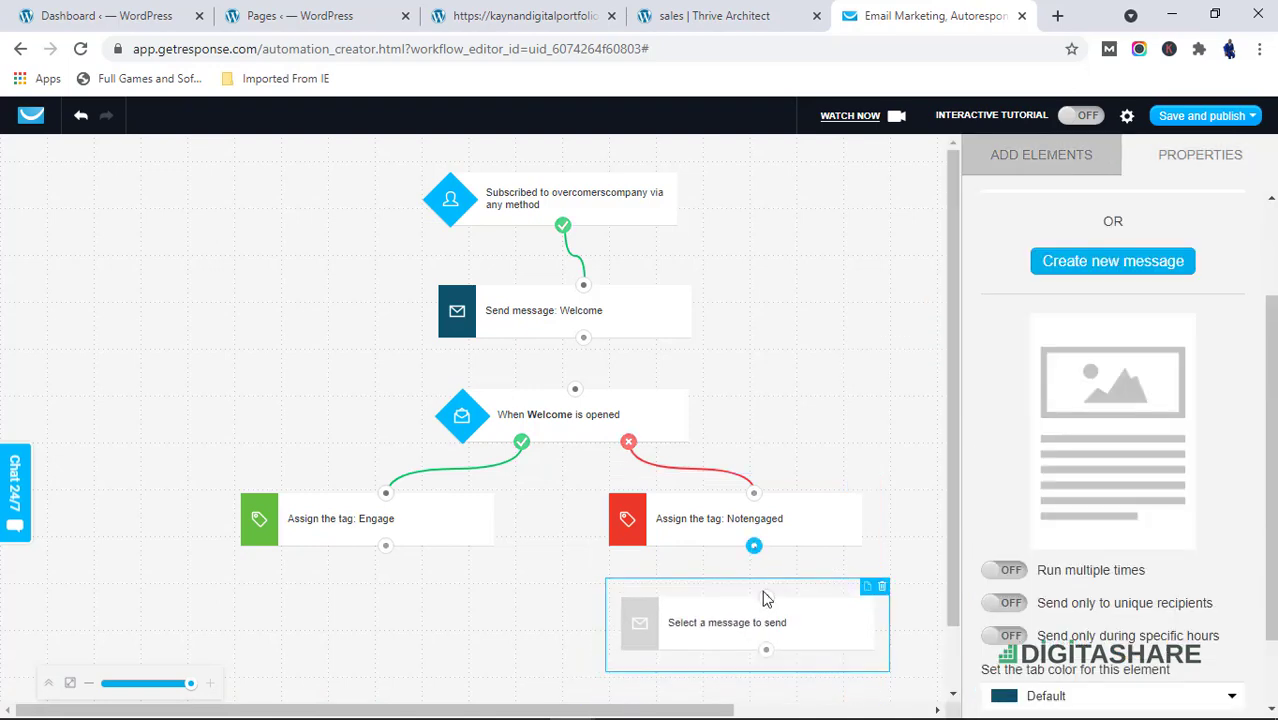
# Set the new Send message action to send the Welcome (overcomerscompany) automation message
pyautogui.scroll(-1, 1127, 595)
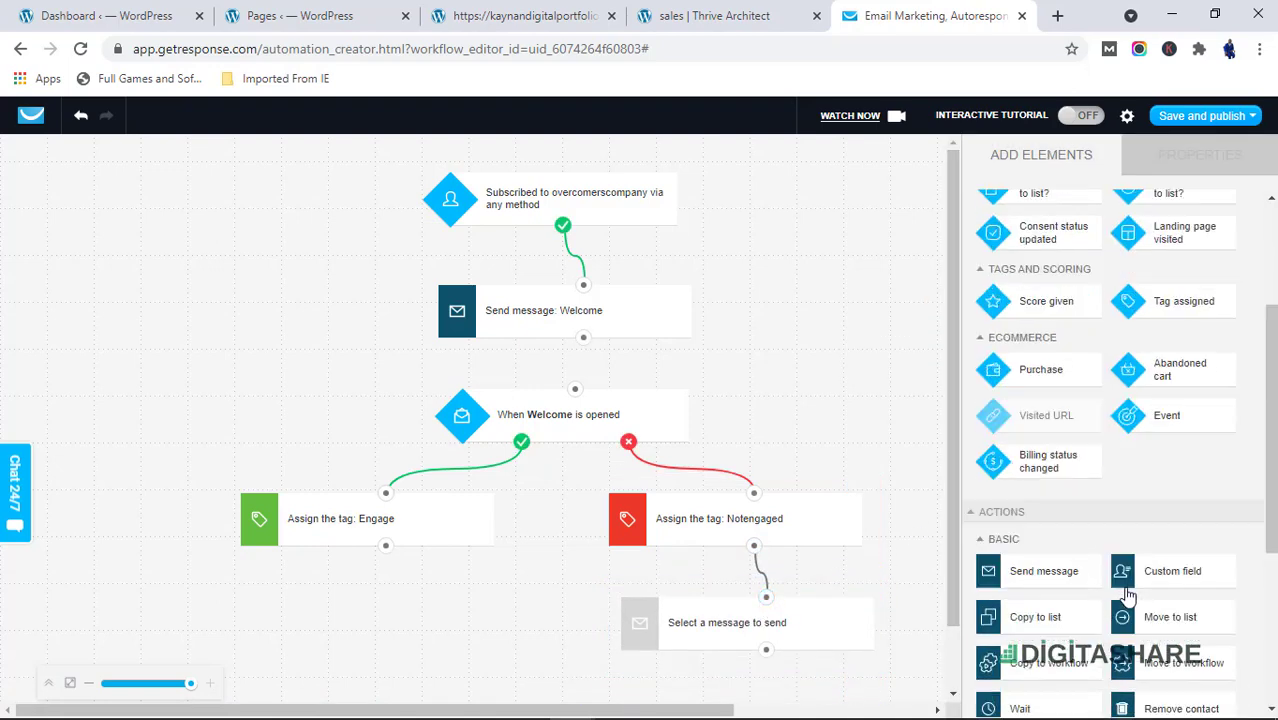
pyautogui.scroll(-1, 1127, 595)
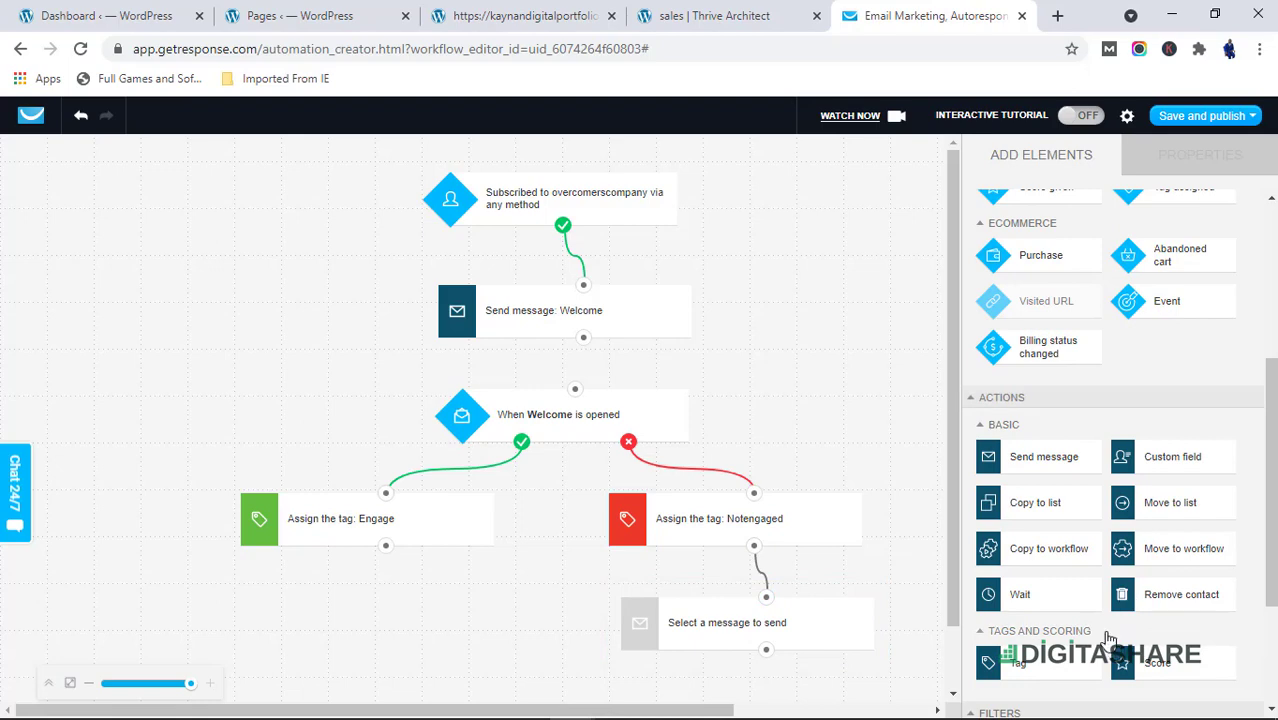
pyautogui.click(822, 622)
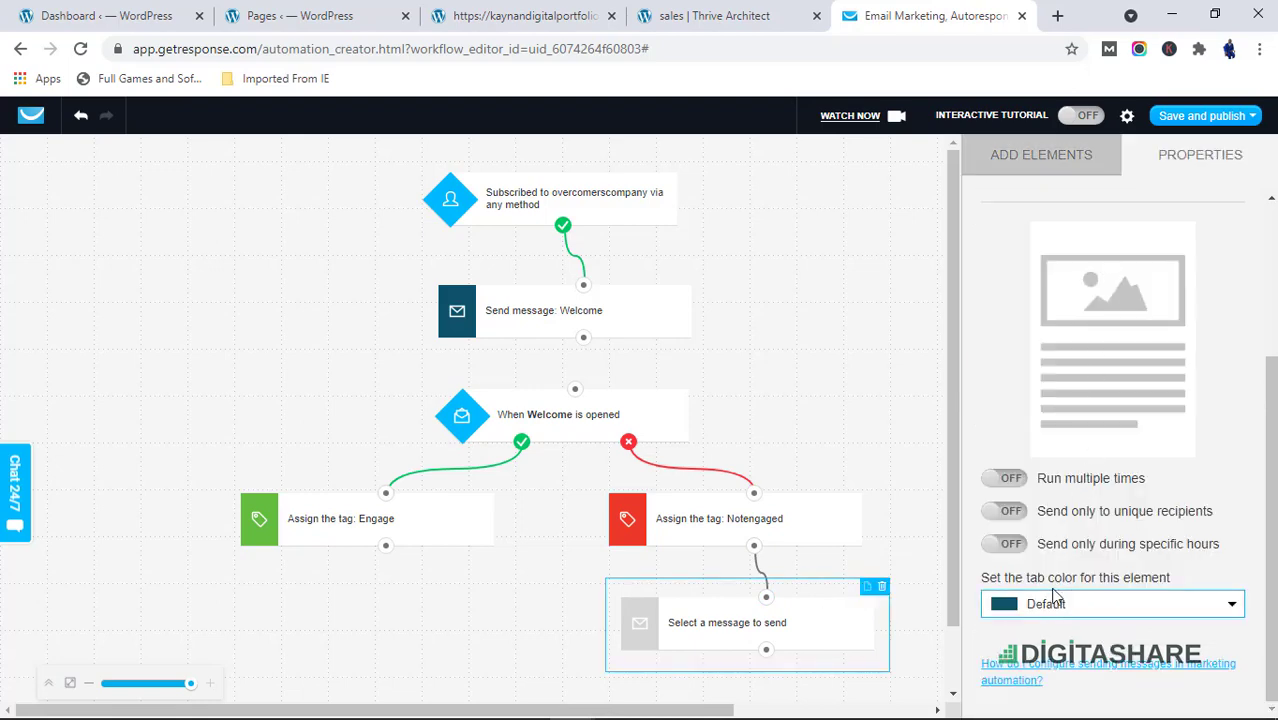
pyautogui.scroll(3, 1090, 450)
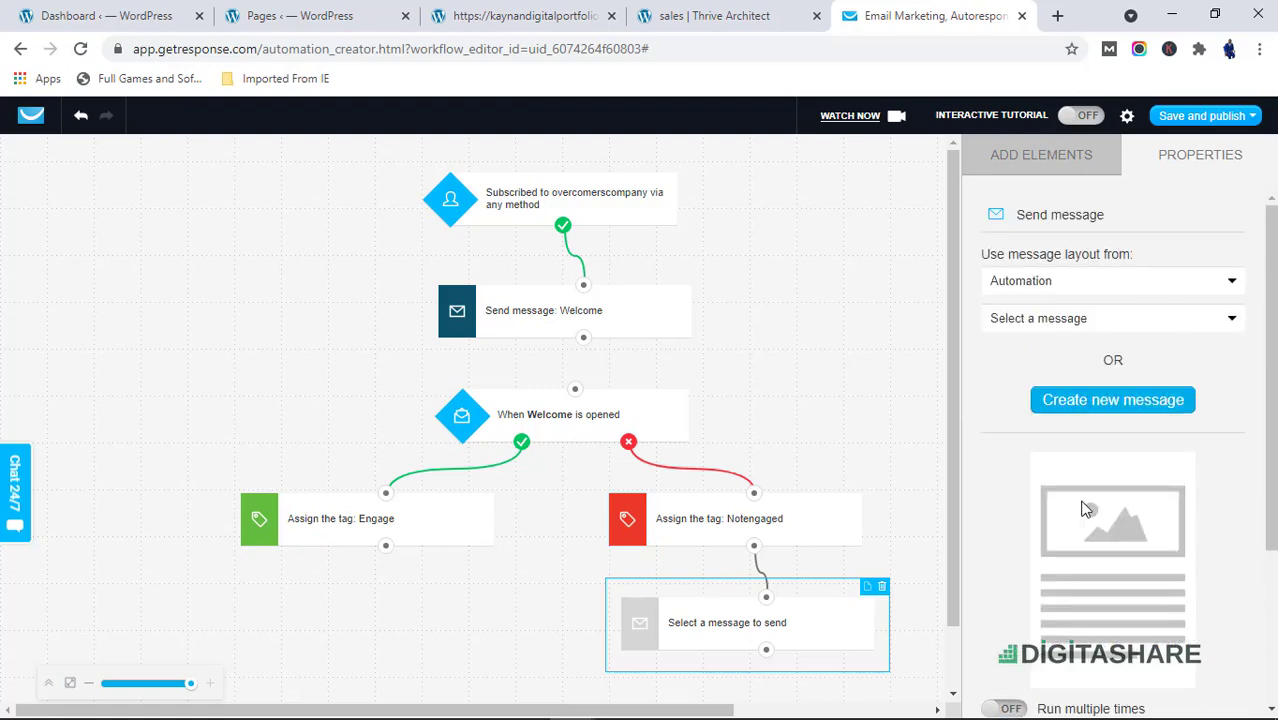
pyautogui.click(1115, 288)
pyautogui.click(1115, 288)
pyautogui.click(1113, 320)
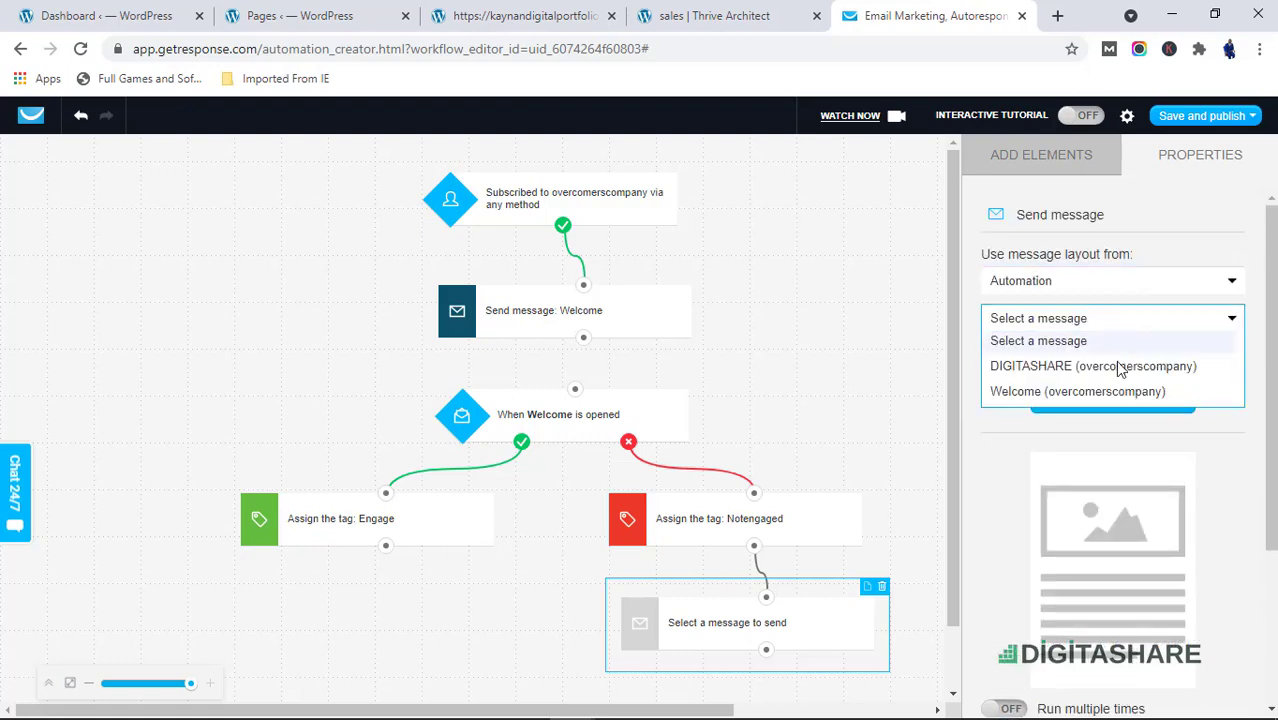
pyautogui.click(1115, 393)
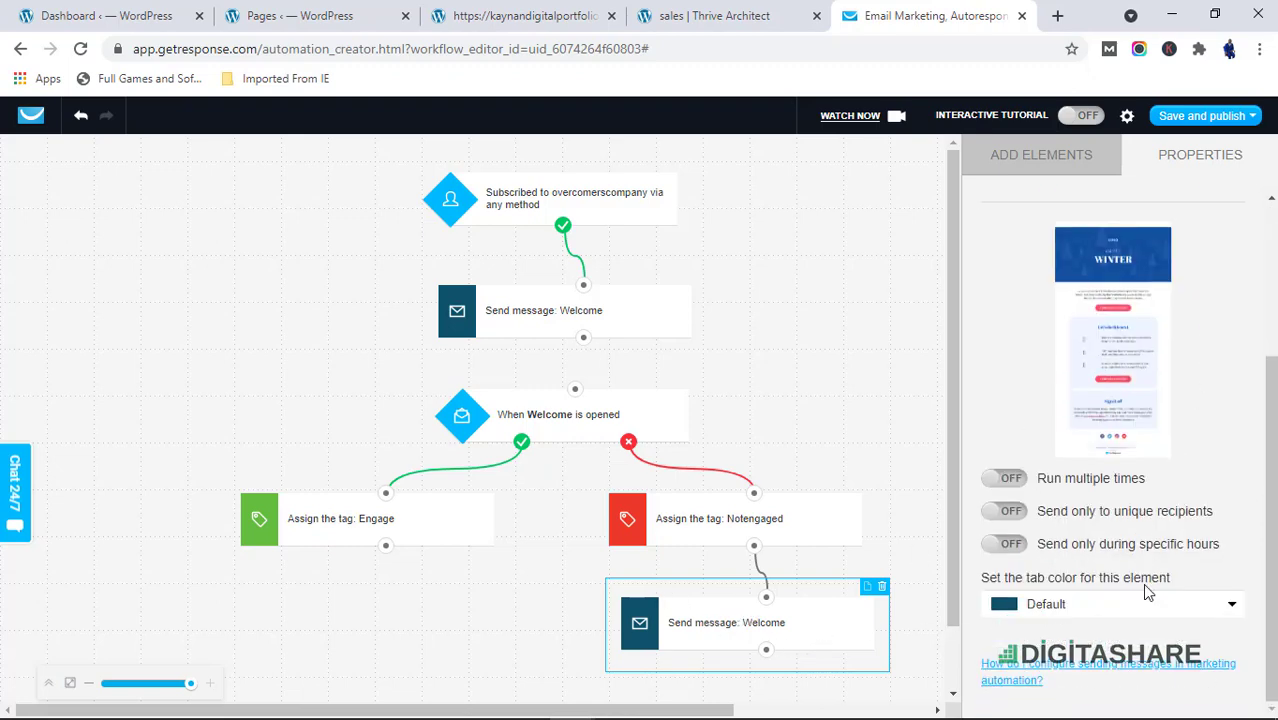
# Review the new Send message element's message and sending options
pyautogui.scroll(-3, 1149, 590)
pyautogui.scroll(3, 1129, 611)
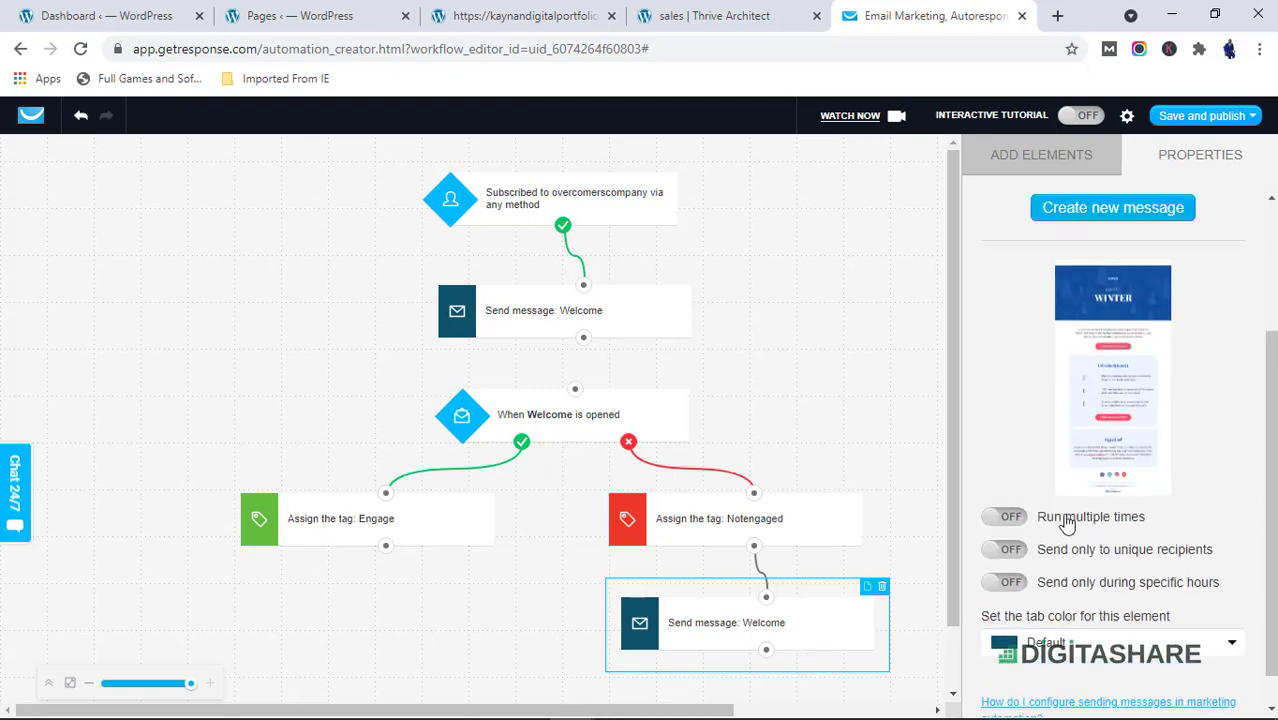
pyautogui.click(803, 628)
pyautogui.scroll(-3, 1004, 565)
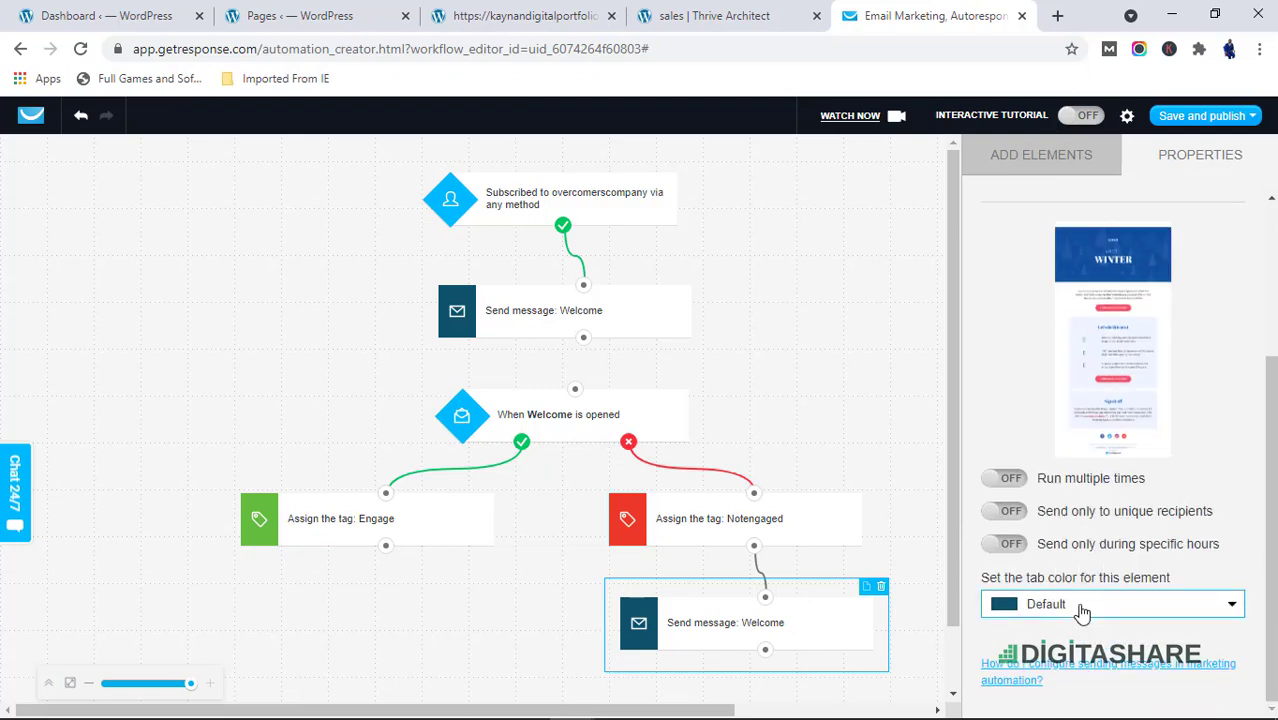
pyautogui.scroll(5, 1082, 612)
pyautogui.click(1108, 320)
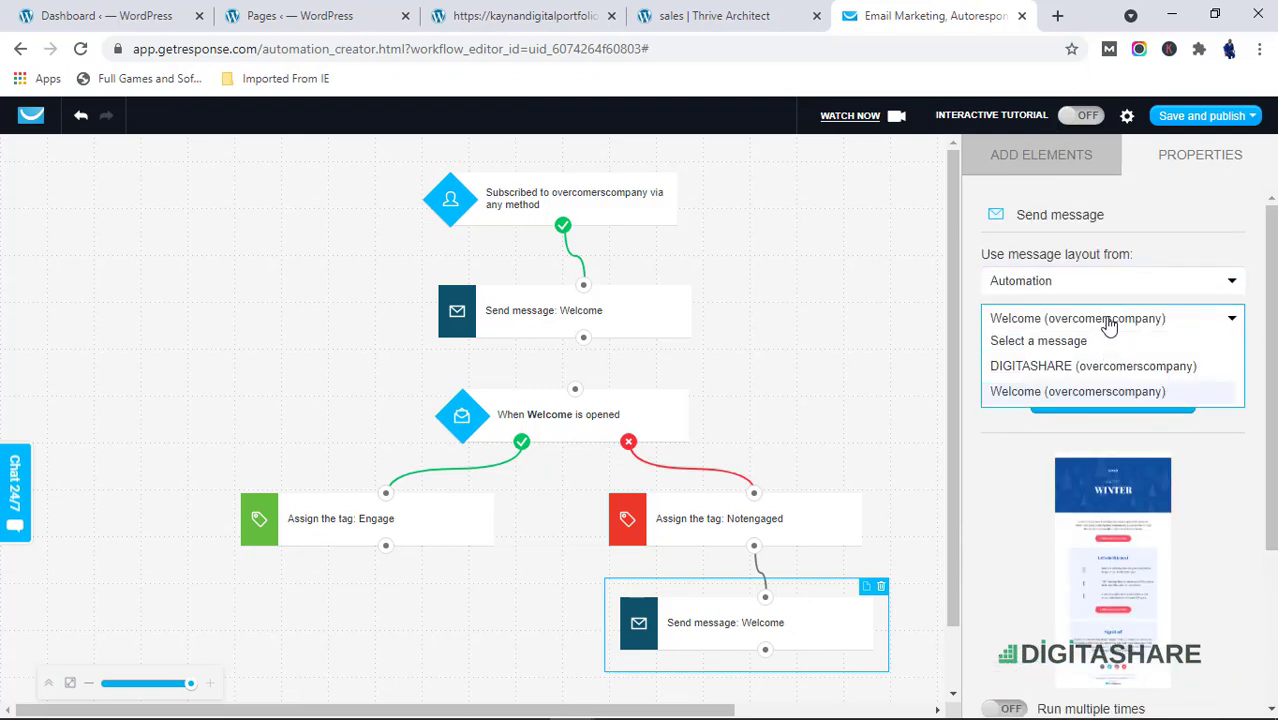
pyautogui.click(1120, 391)
pyautogui.scroll(-3, 1184, 622)
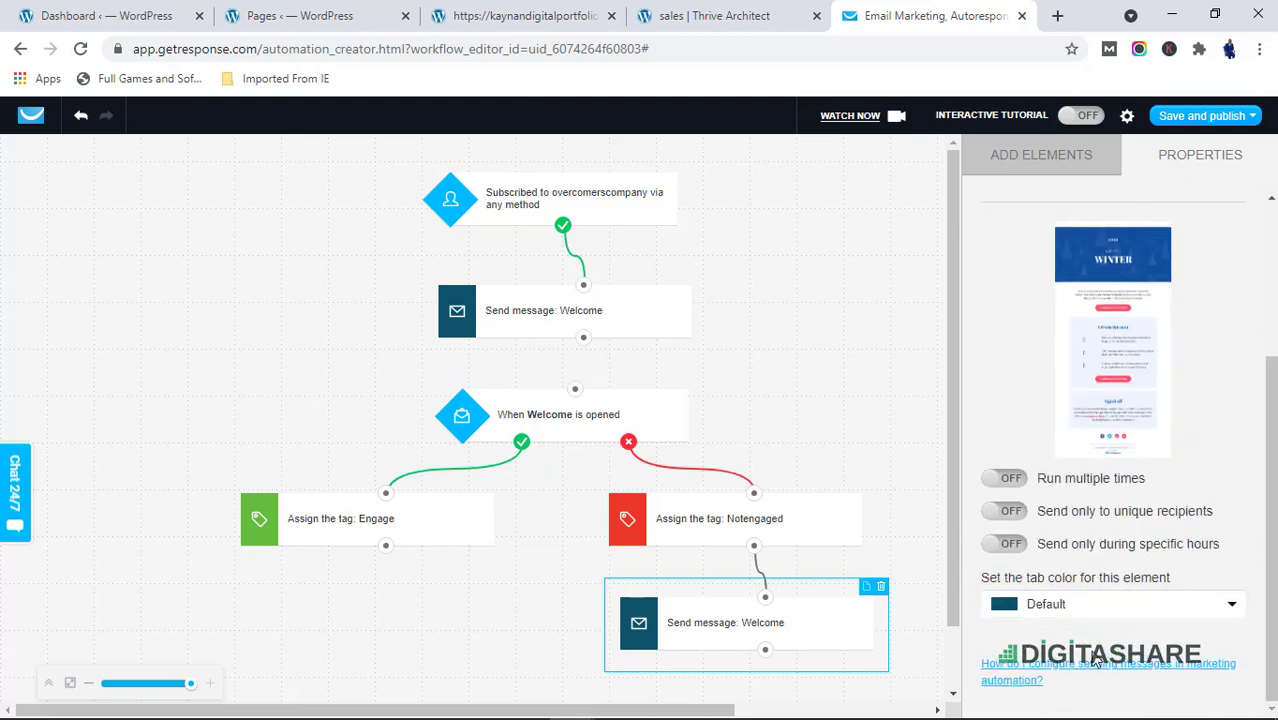
pyautogui.click(1082, 546)
pyautogui.scroll(-1, 1100, 600)
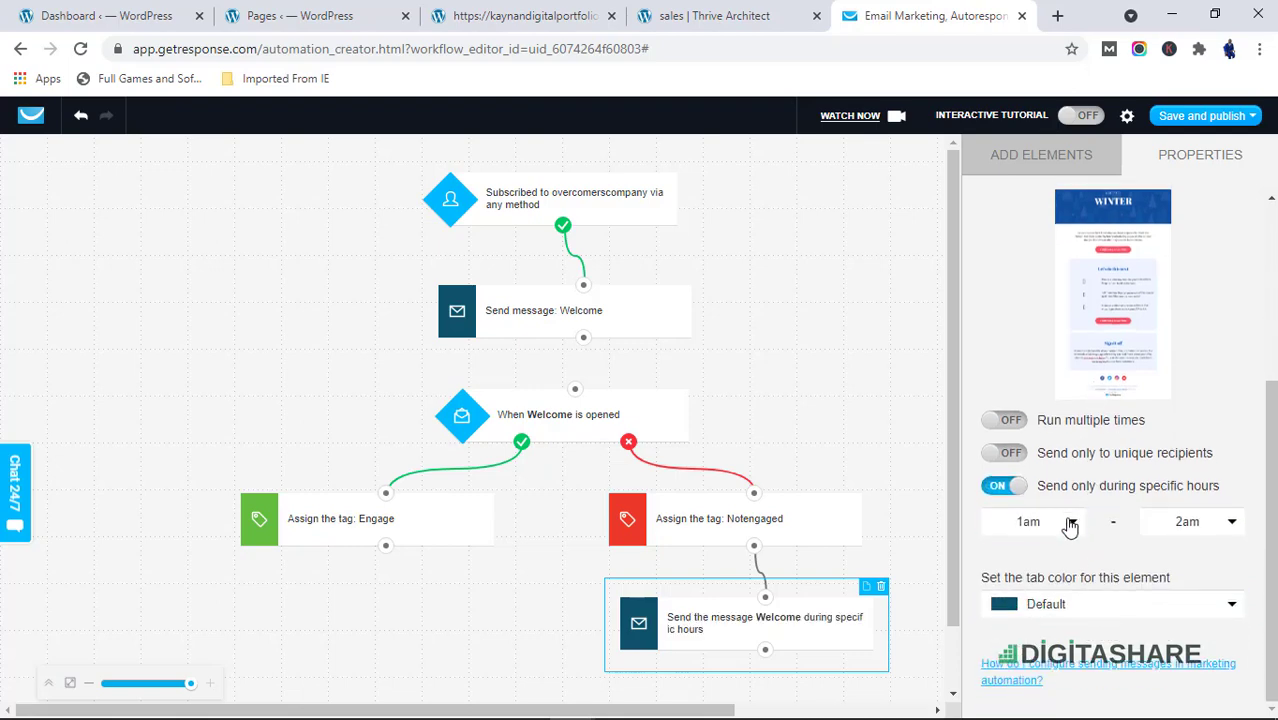
pyautogui.click(1010, 489)
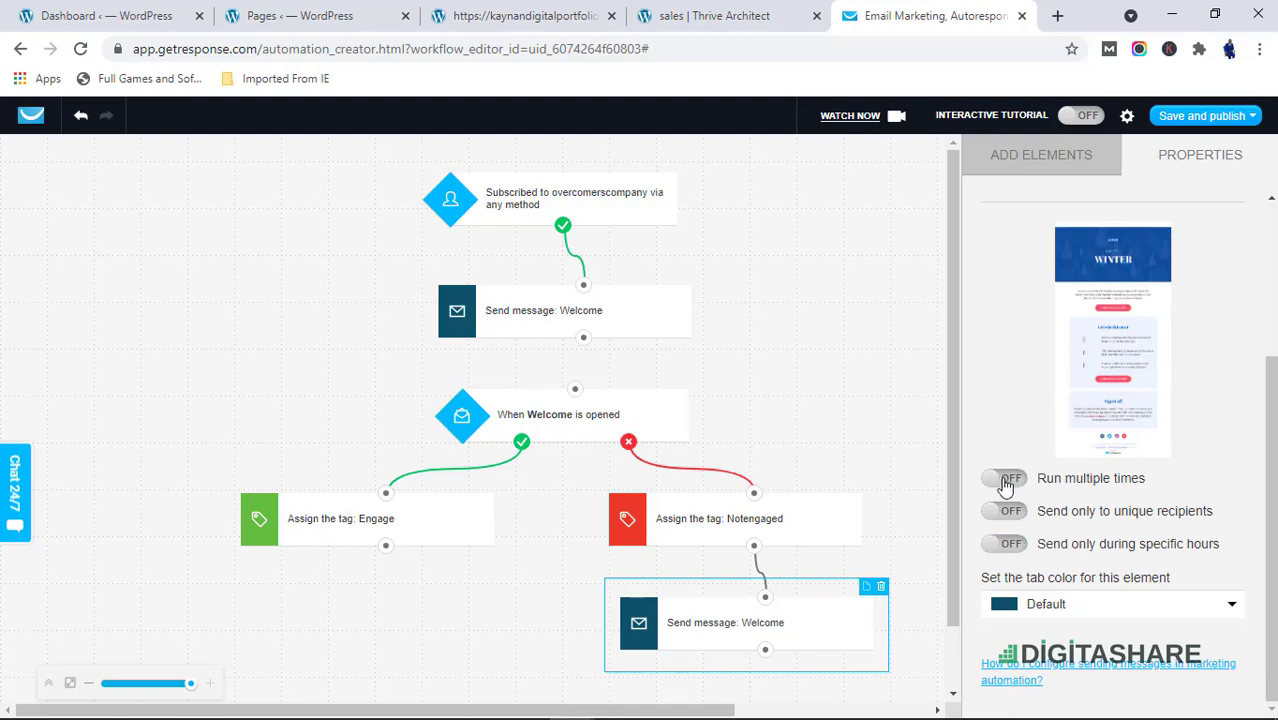
# Turn on sending only to unique recipients for the new Send message action
pyautogui.click(998, 515)
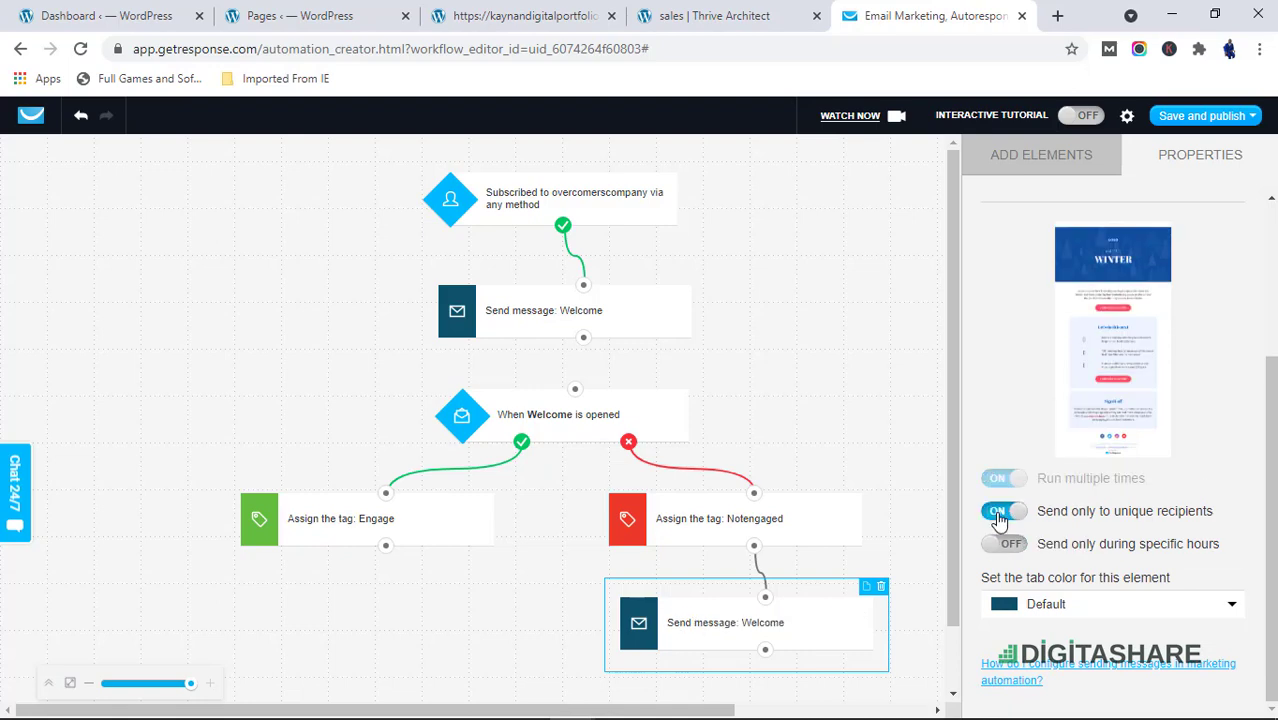
# Switch off unique-recipient sending and limit the new Send message action to specific hours, 1am to 2am
pyautogui.click(998, 513)
pyautogui.click(1003, 544)
pyautogui.scroll(-1, 1087, 563)
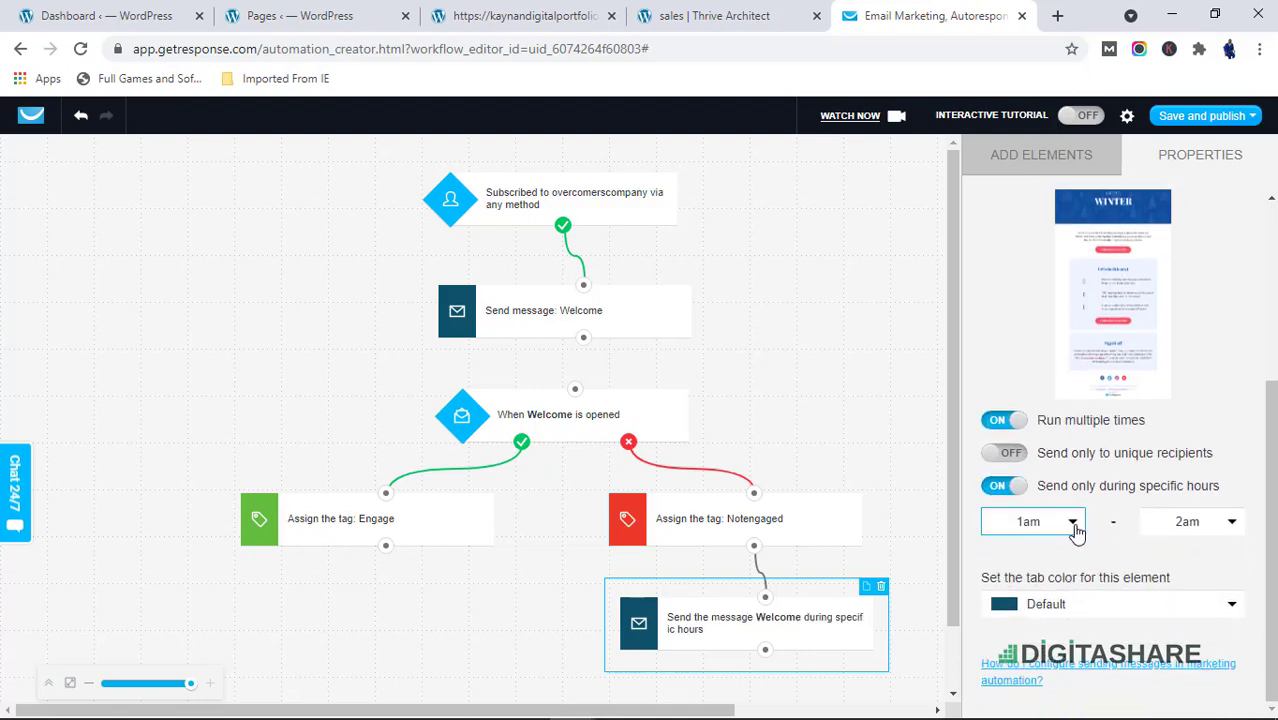
pyautogui.click(1072, 521)
pyautogui.click(1072, 521)
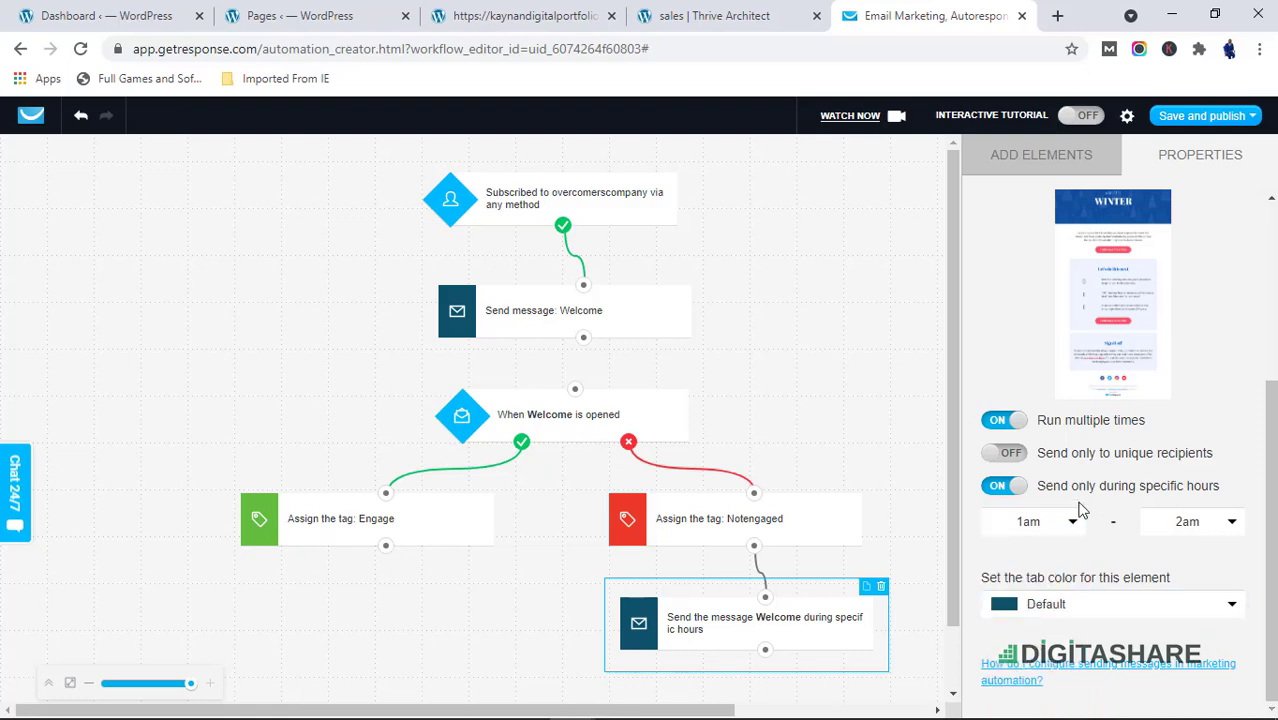
pyautogui.scroll(3, 1004, 508)
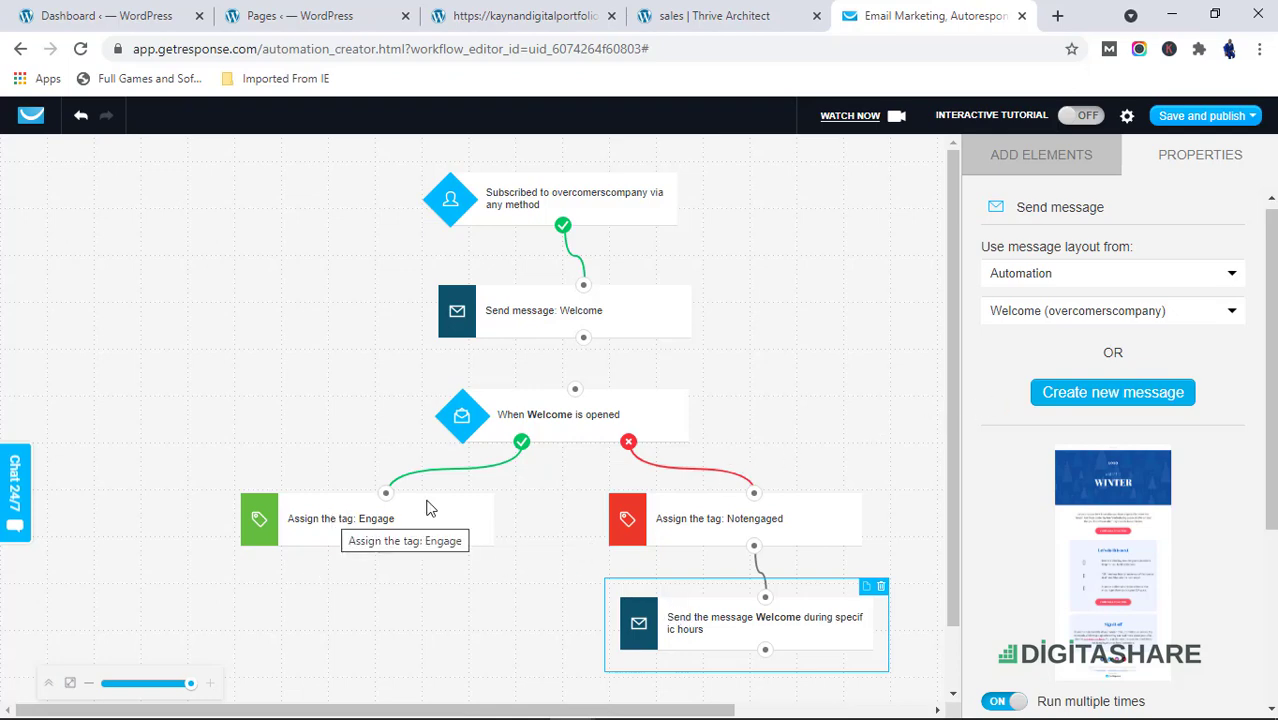
# Add a Wait action below the Engage tag element, connect it, and set the delay to 2 days
pyautogui.scroll(-1, 425, 490)
pyautogui.click(304, 460)
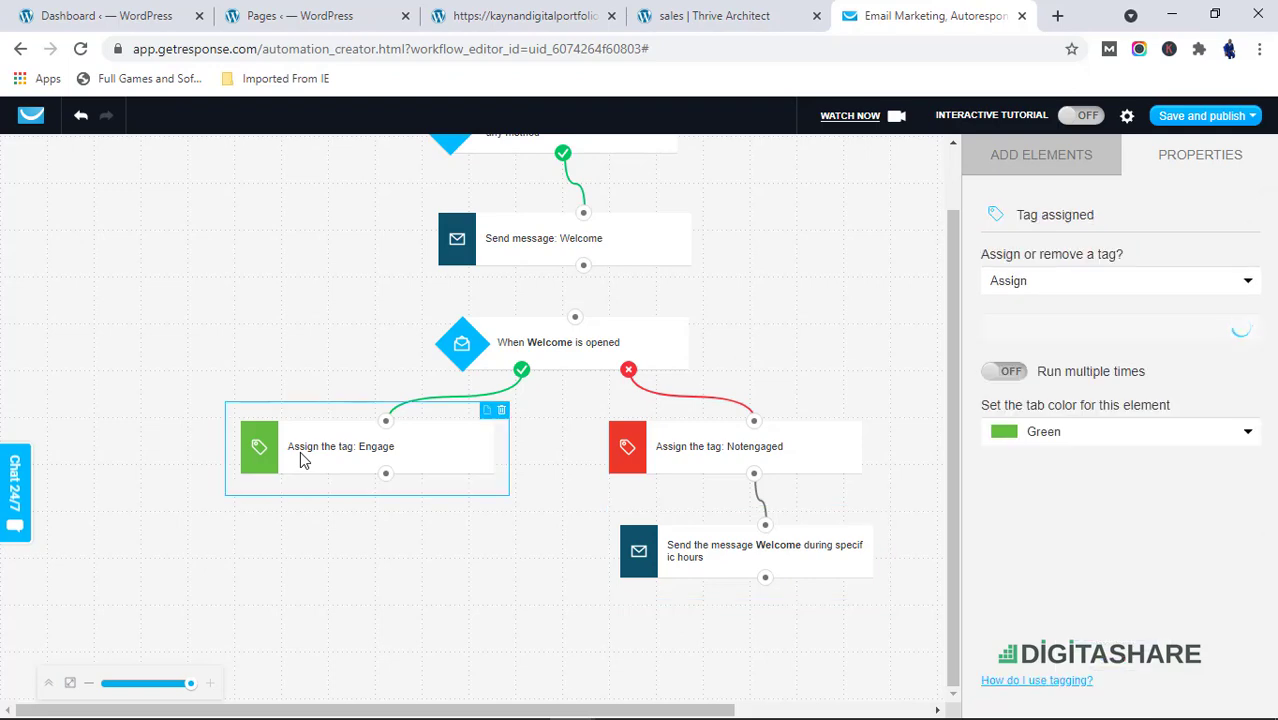
pyautogui.click(1079, 161)
pyautogui.scroll(-3, 1122, 482)
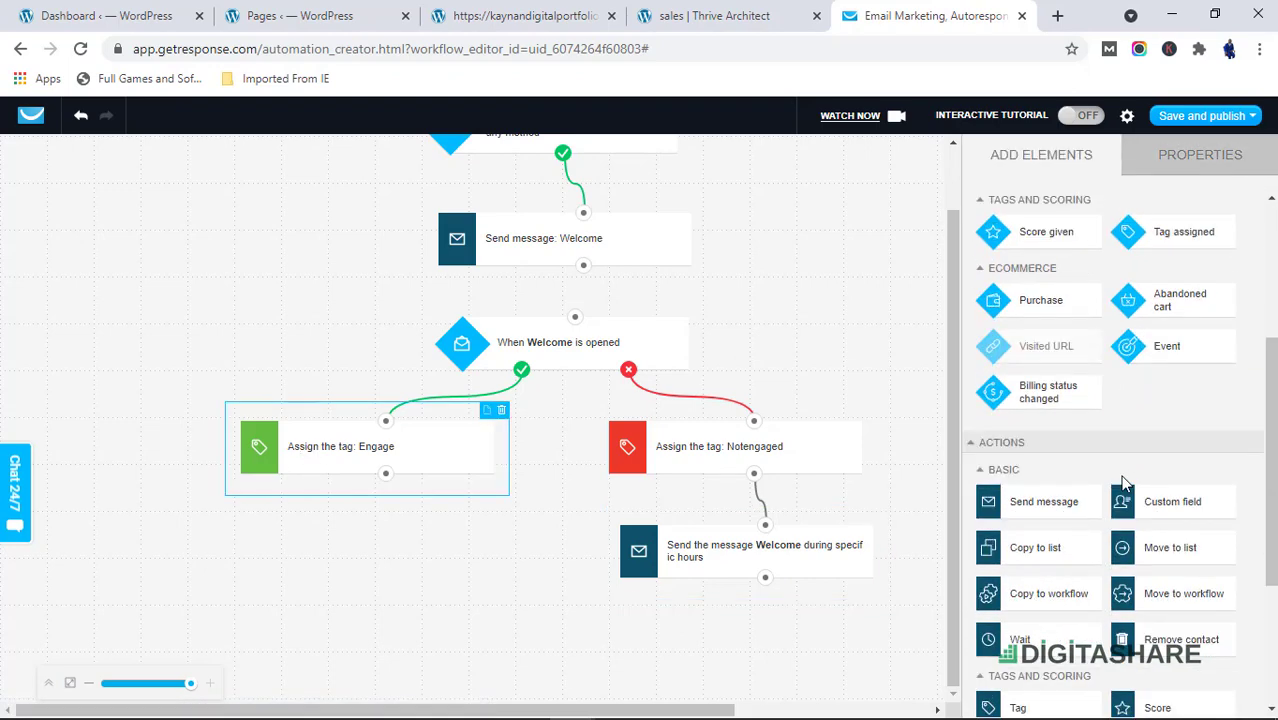
pyautogui.scroll(-2, 1122, 487)
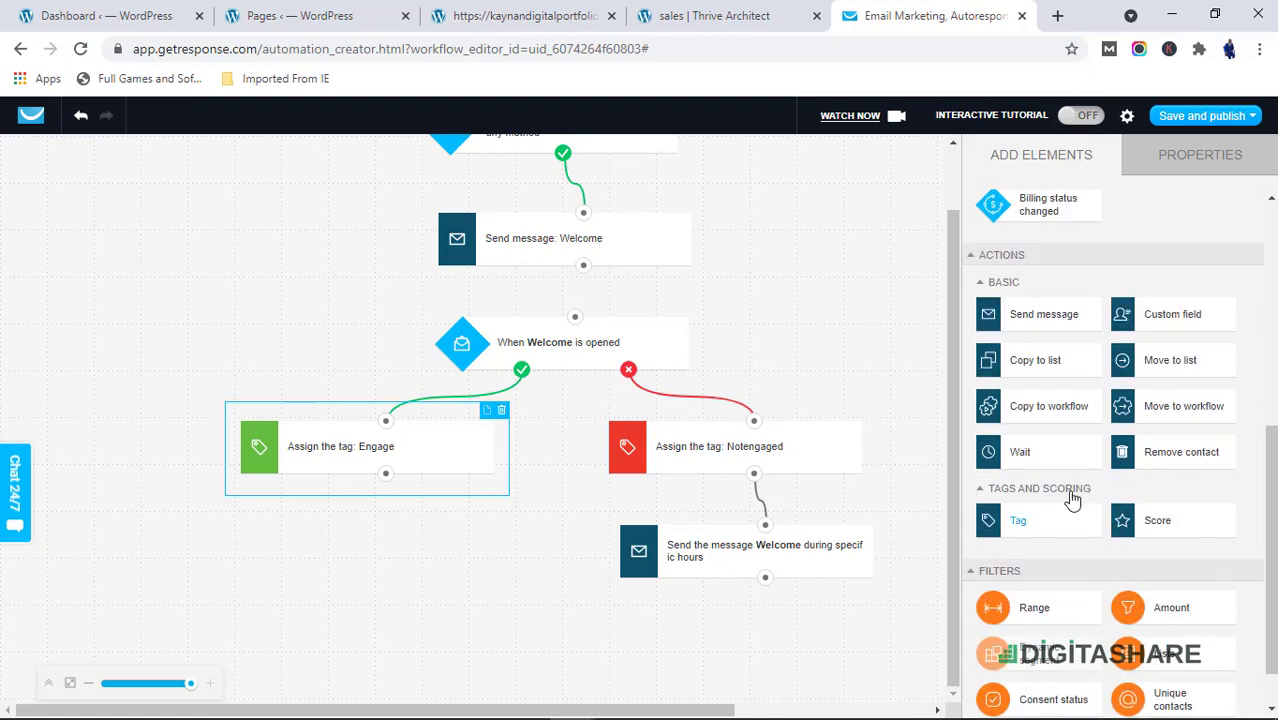
pyautogui.moveTo(1025, 458); pyautogui.dragTo(390, 530)
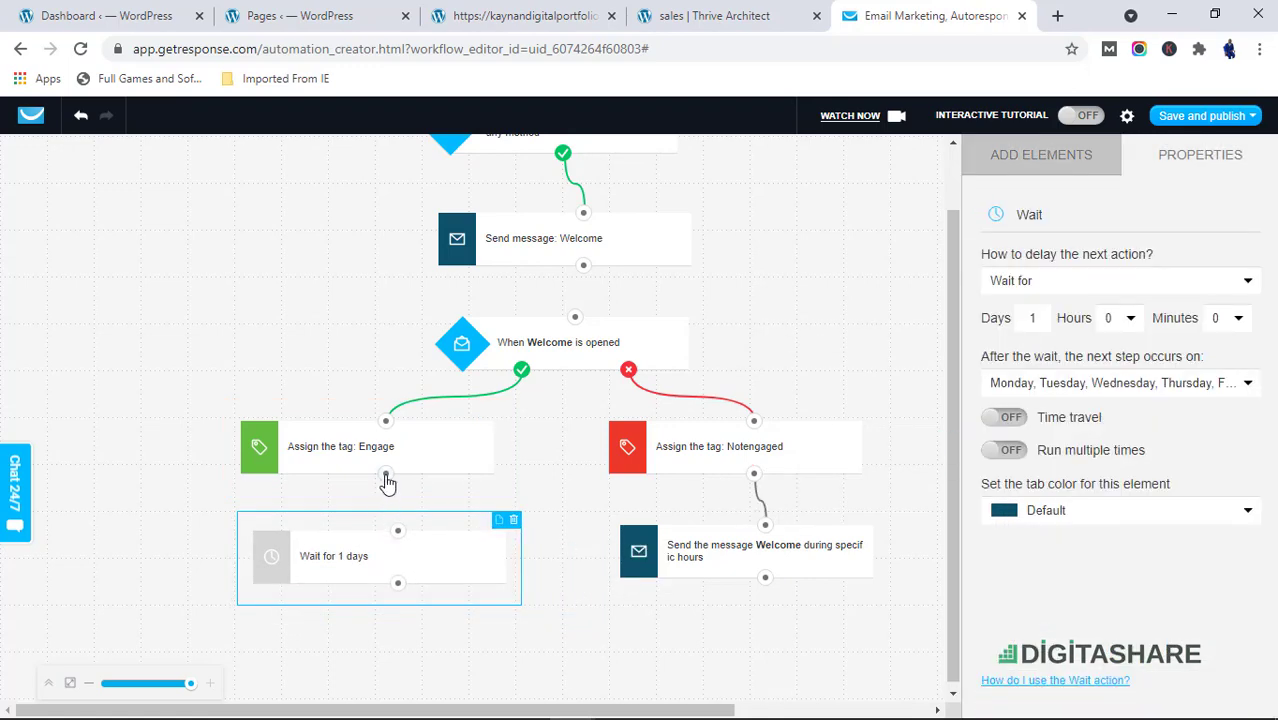
pyautogui.moveTo(385, 473); pyautogui.dragTo(398, 533)
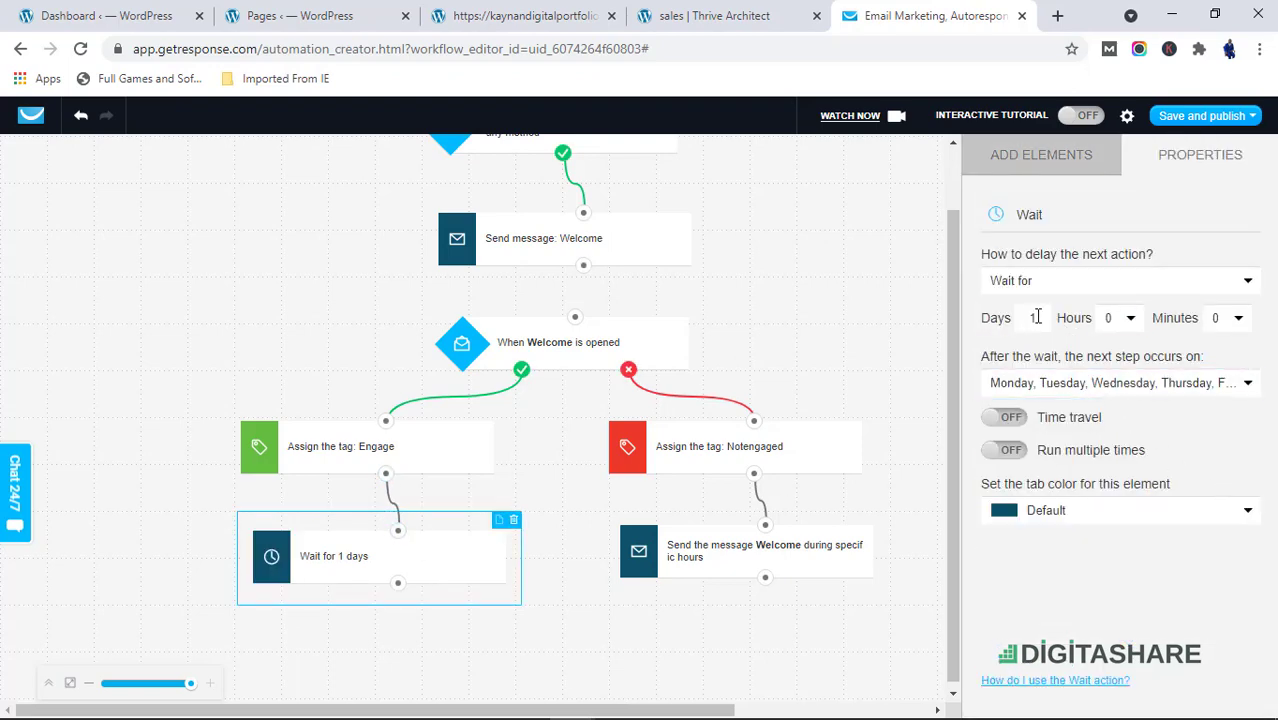
pyautogui.click(1032, 317)
# Add a Send message action below the Wait element, connected to it
pyautogui.click(1055, 161)
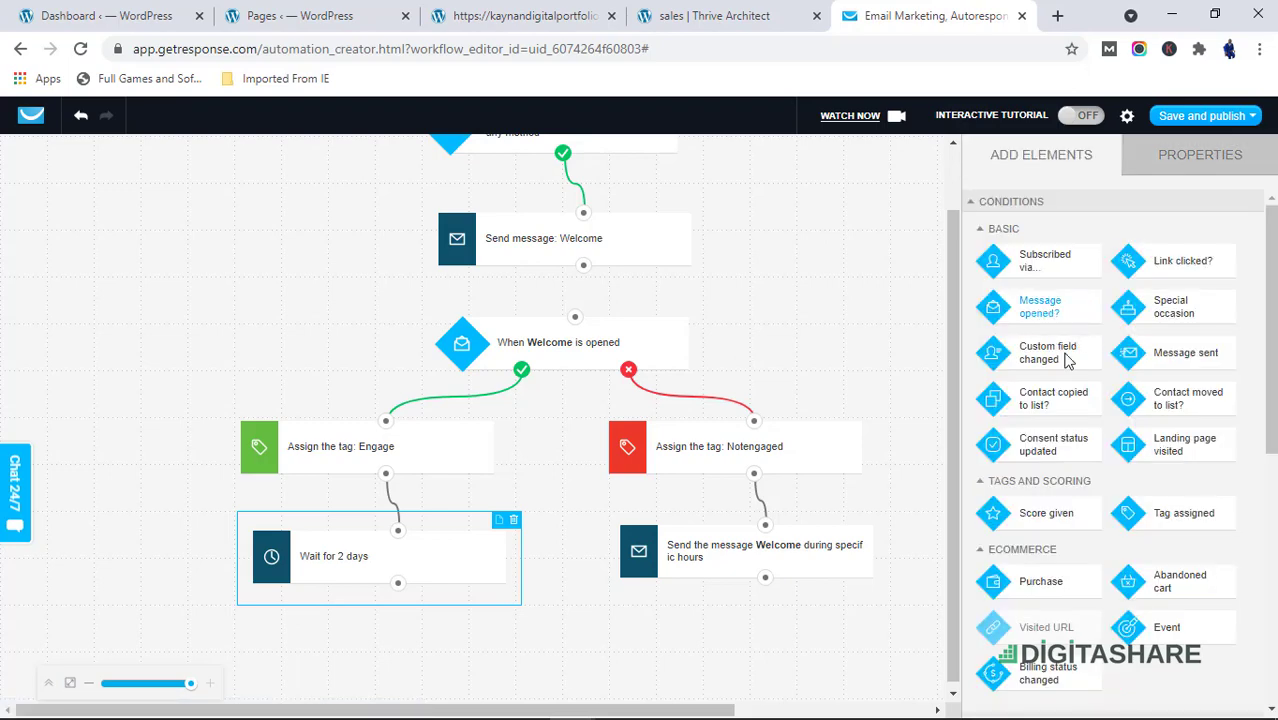
pyautogui.scroll(-5, 1068, 360)
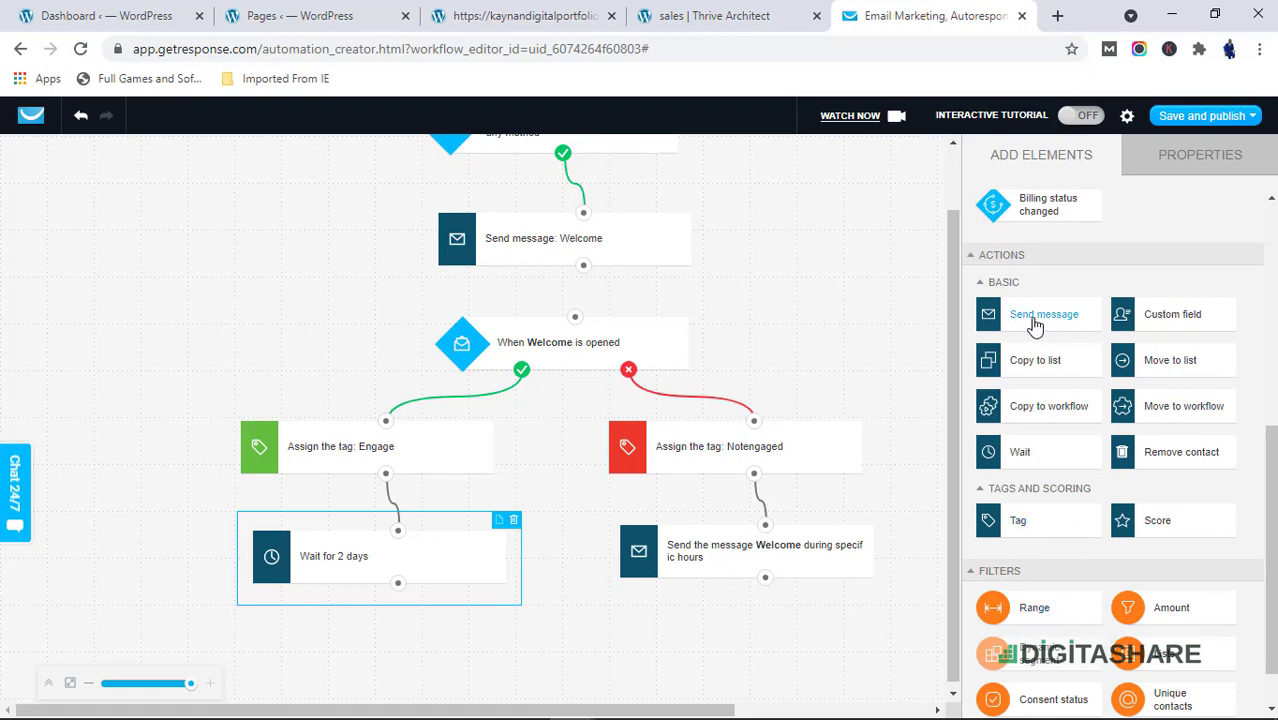
pyautogui.moveTo(1034, 325); pyautogui.dragTo(379, 640)
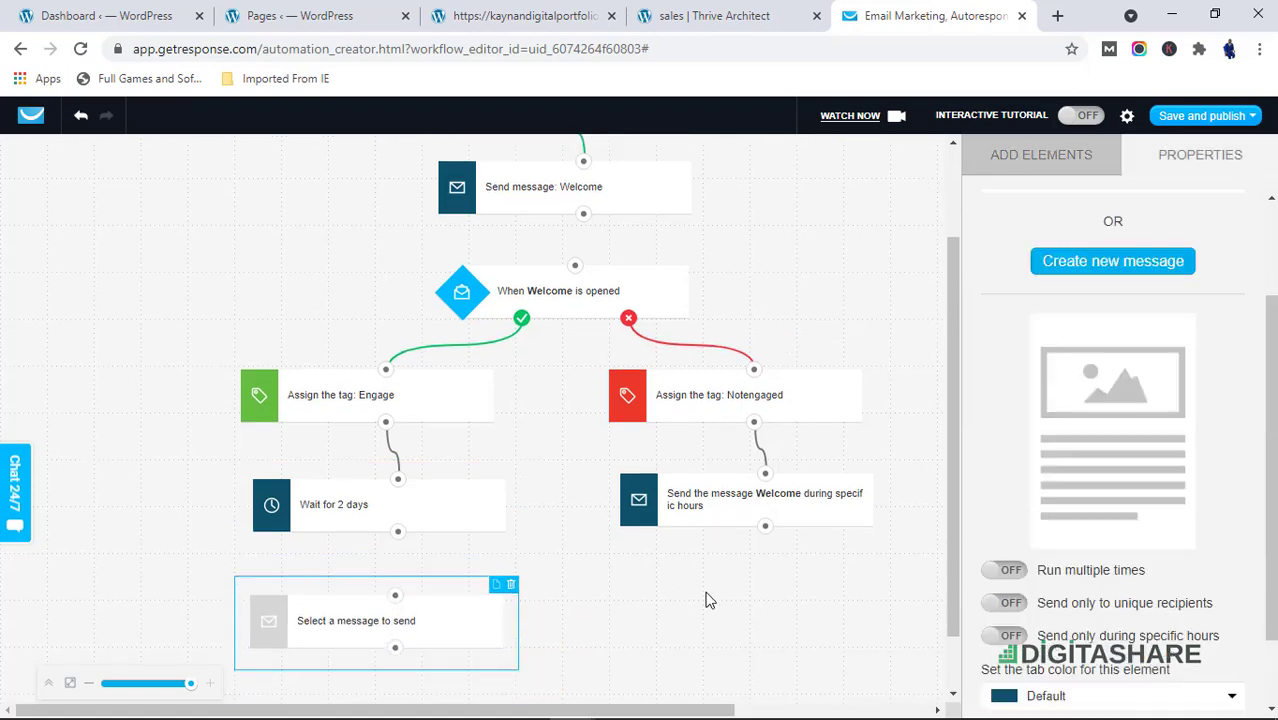
pyautogui.scroll(-1, 705, 600)
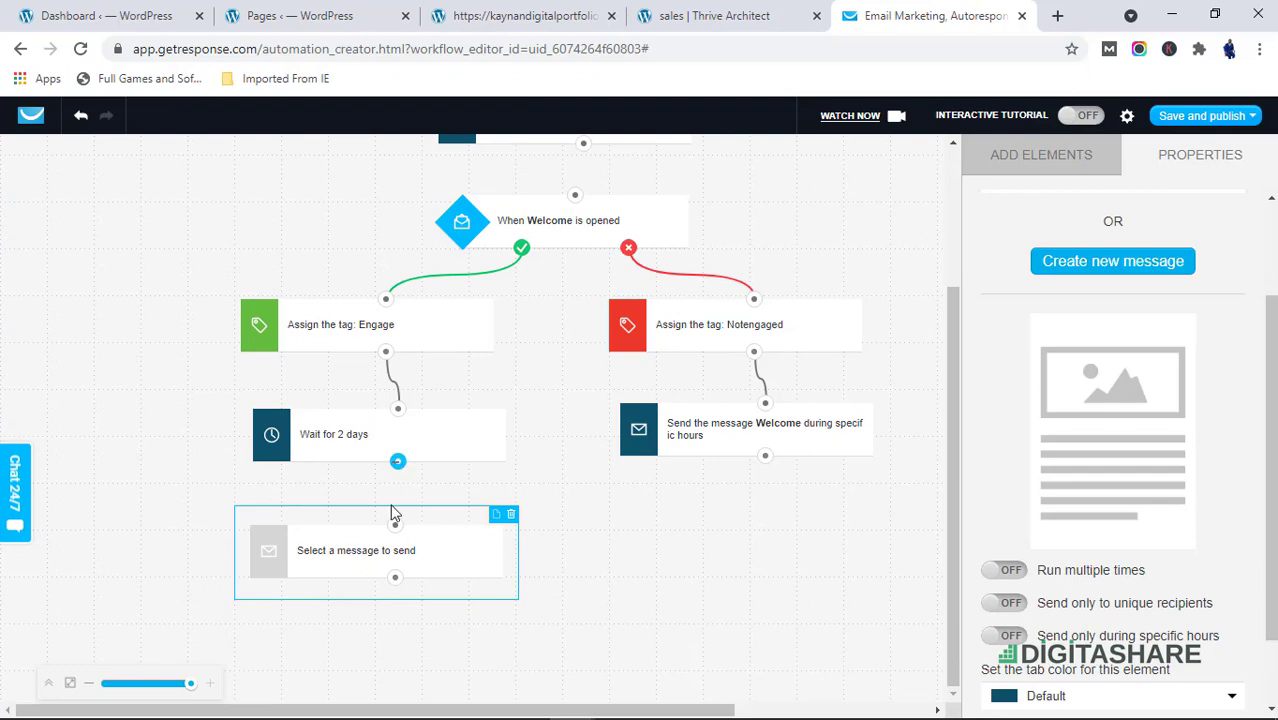
pyautogui.moveTo(395, 512); pyautogui.dragTo(395, 524)
# Set the new Send message action to send the DIGITASHARE (overcomerscompany) message
pyautogui.click(490, 569)
pyautogui.scroll(2, 1205, 301)
pyautogui.click(1128, 320)
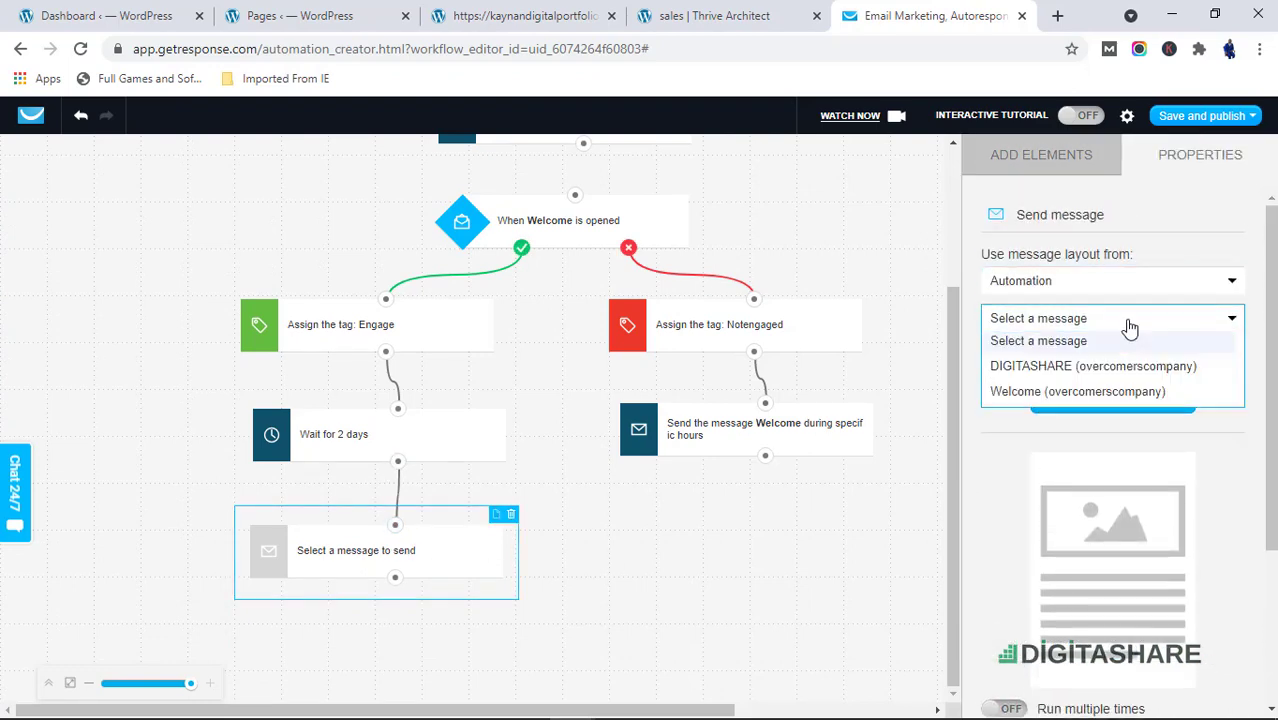
pyautogui.click(1110, 367)
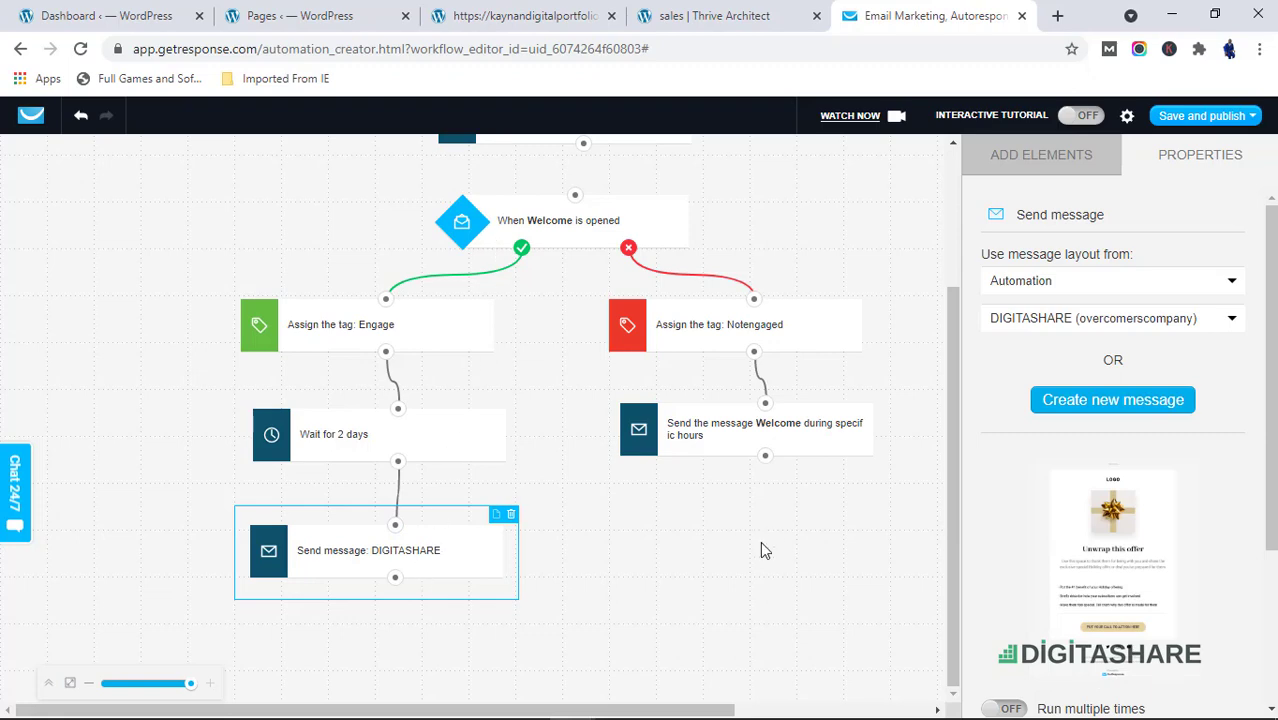
# Browse the conditions, actions and filters available in the elements panel
pyautogui.scroll(2, 762, 549)
pyautogui.scroll(-2, 741, 588)
pyautogui.click(1068, 156)
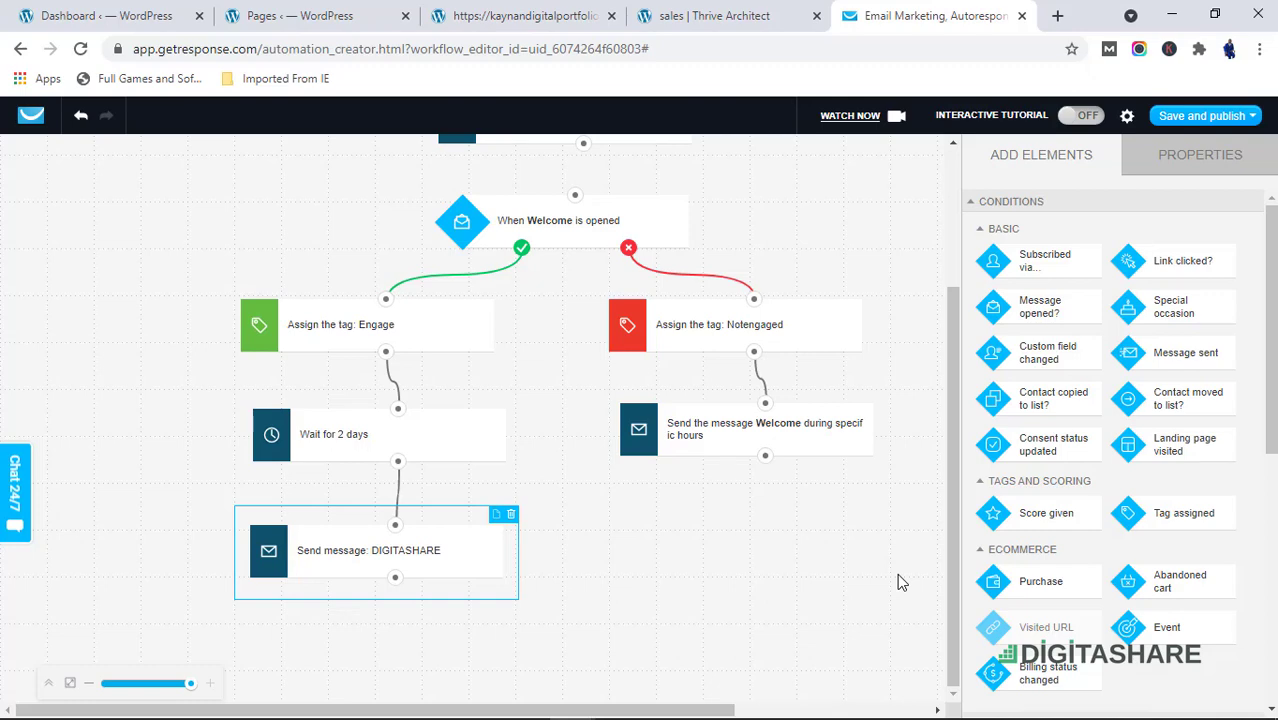
pyautogui.scroll(-3, 1078, 567)
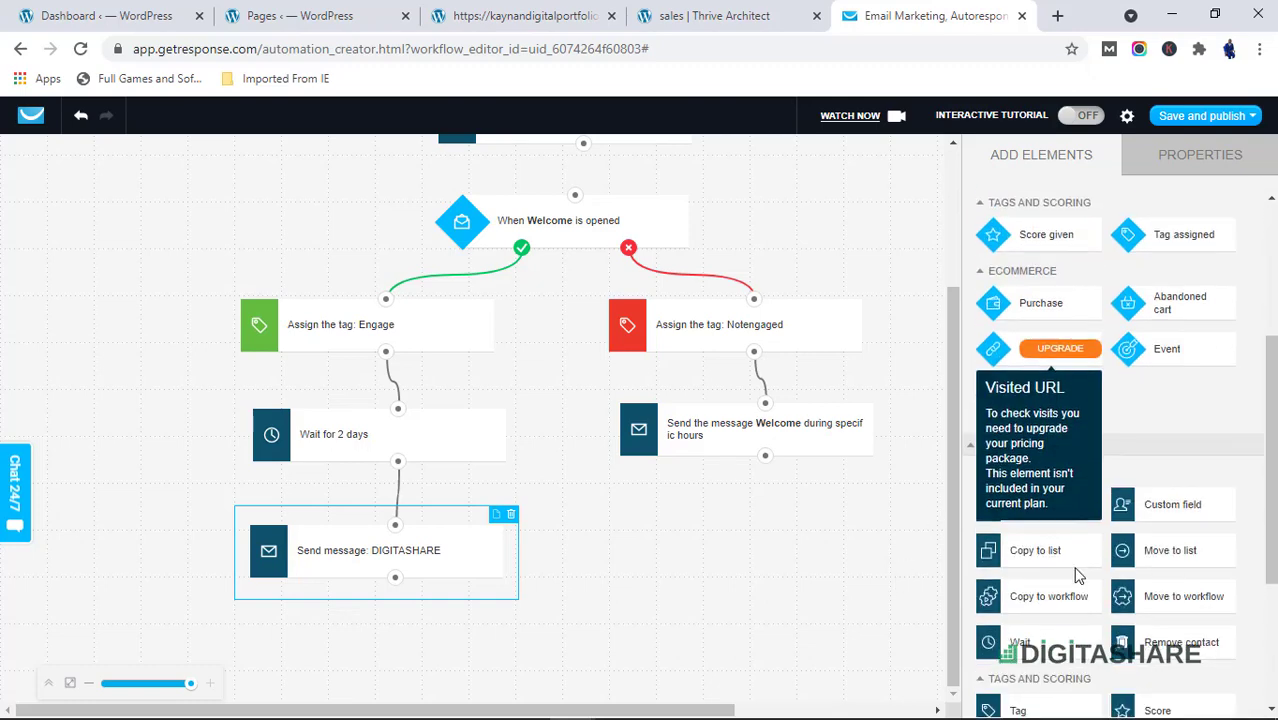
pyautogui.scroll(1, 1100, 452)
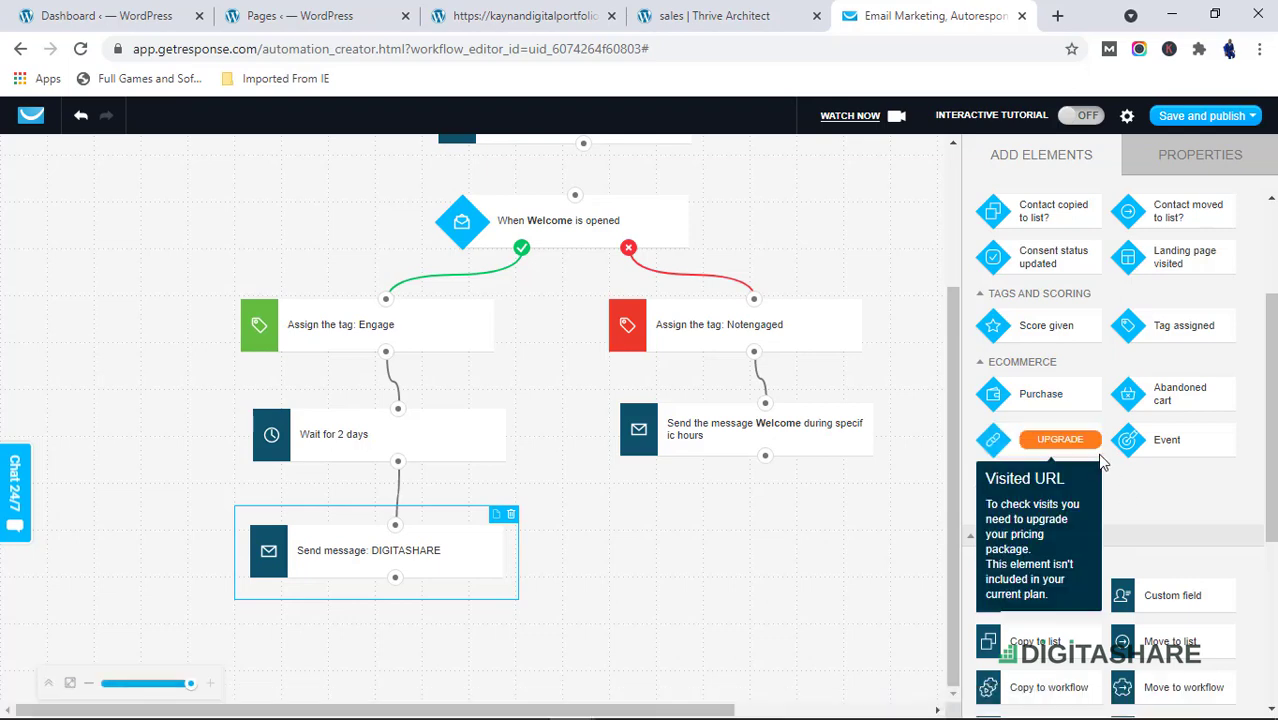
pyautogui.scroll(1, 1098, 470)
pyautogui.scroll(1, 1098, 470)
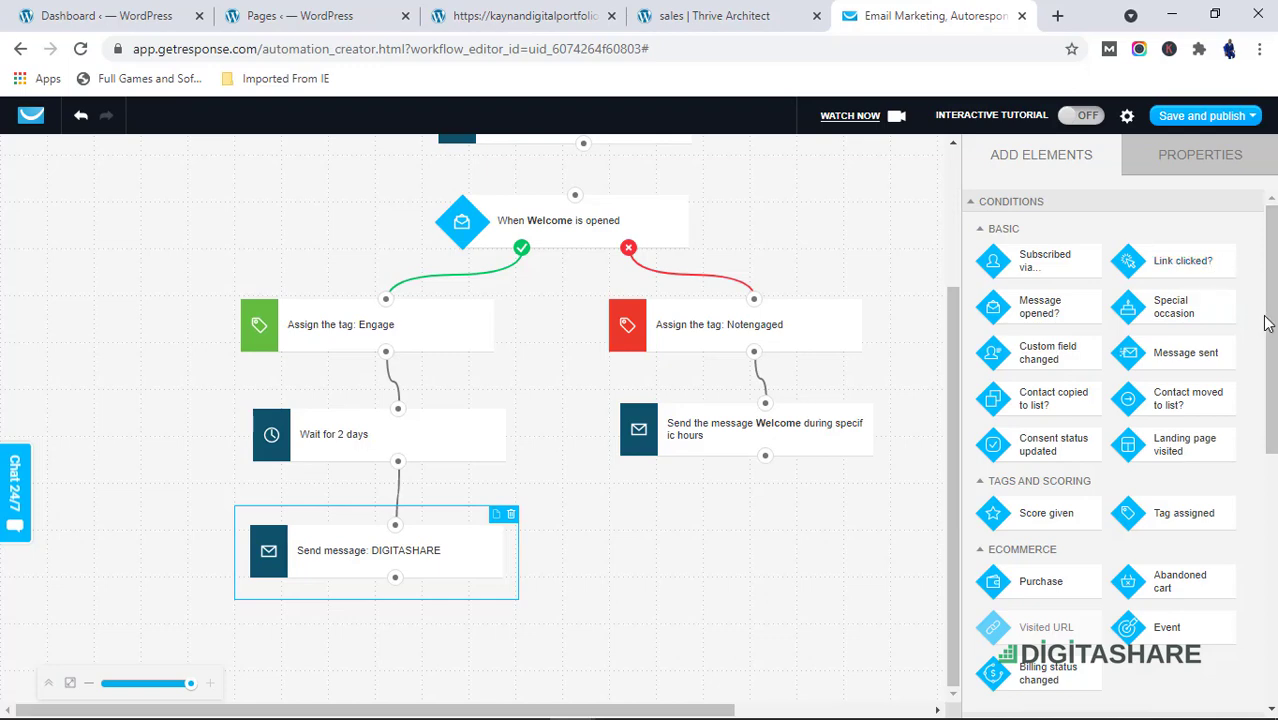
pyautogui.scroll(-4, 1268, 310)
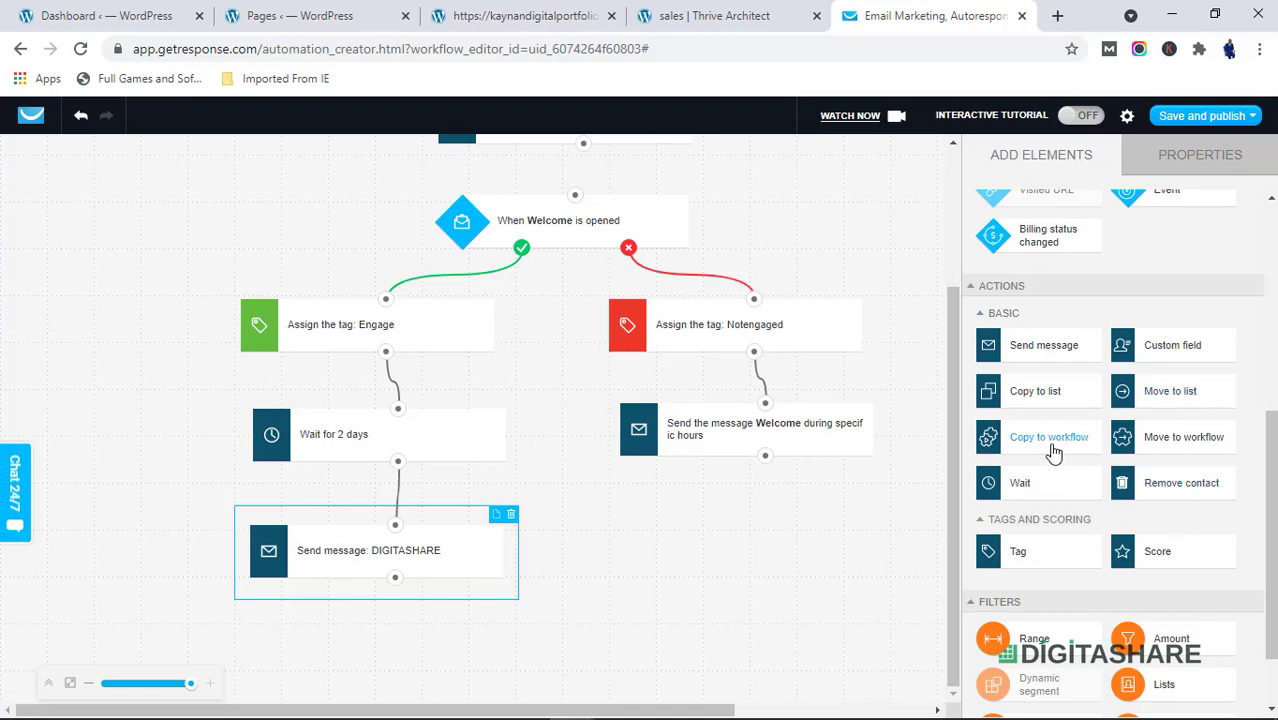
pyautogui.scroll(2, 1036, 402)
pyautogui.scroll(-4, 997, 622)
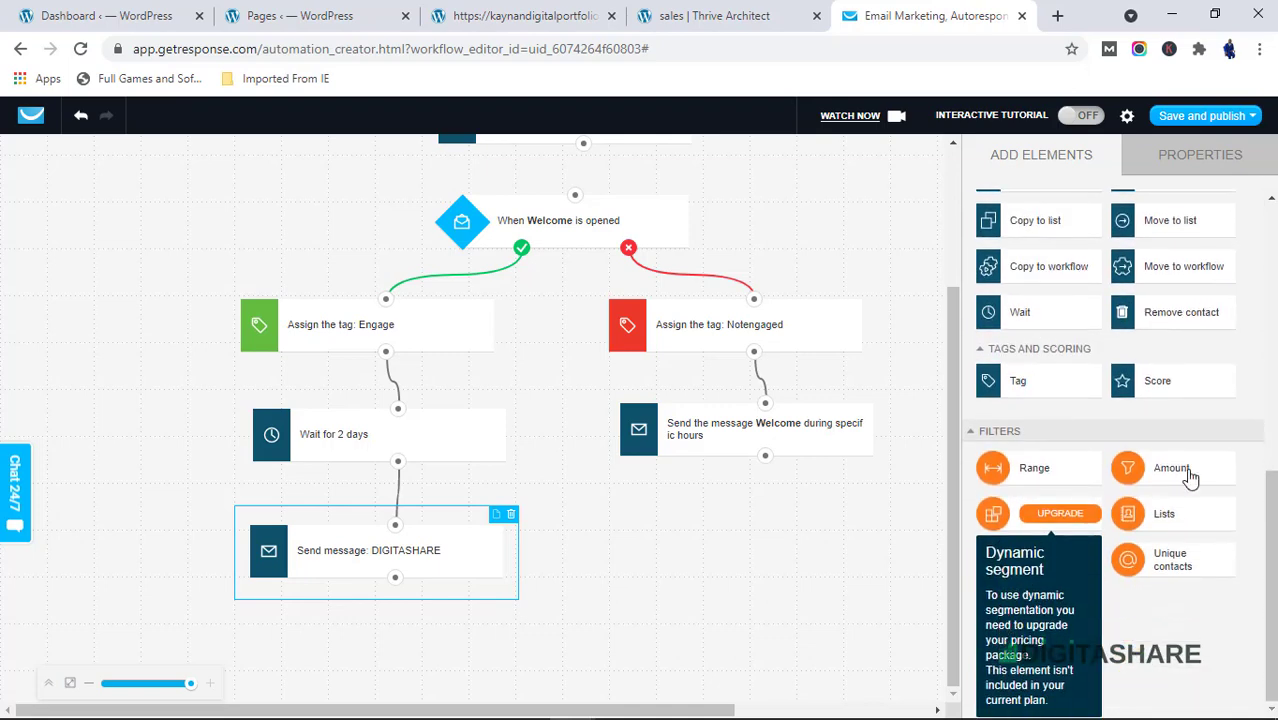
pyautogui.scroll(1, 1190, 478)
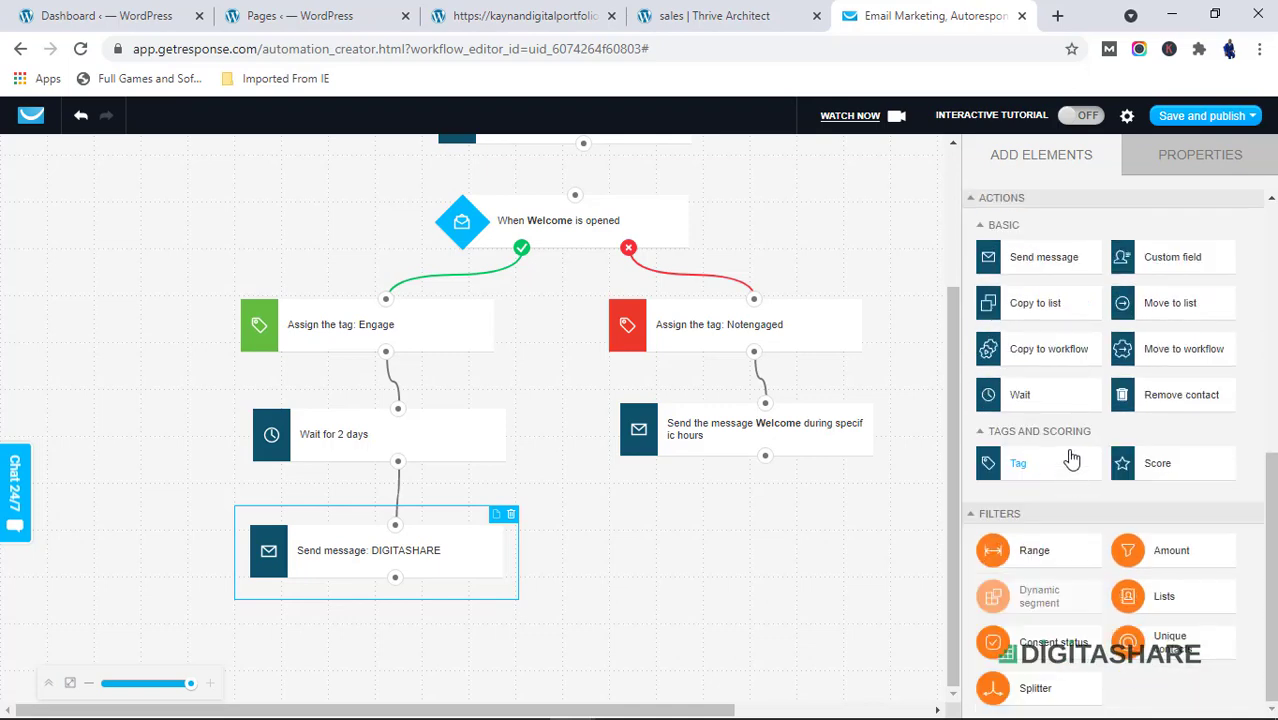
pyautogui.scroll(5, 1071, 458)
pyautogui.scroll(1, 491, 466)
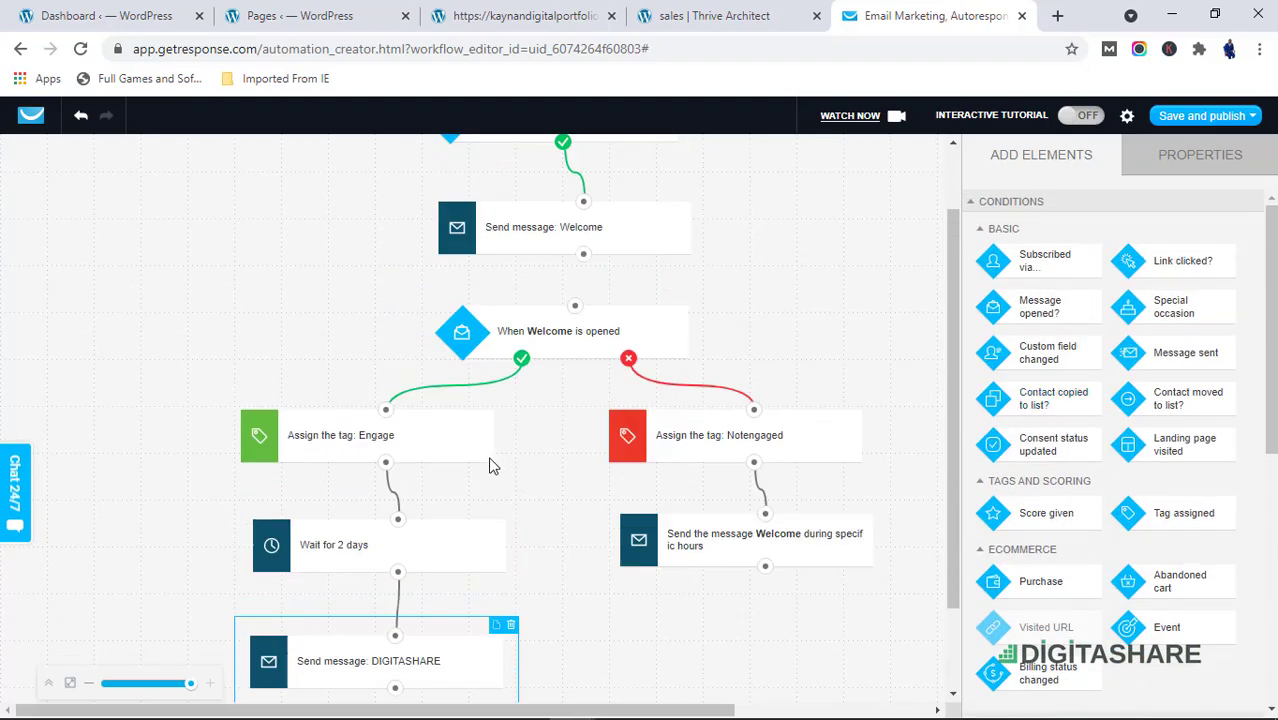
# Connect the first Welcome Send message element to the When Welcome is opened condition
pyautogui.scroll(1, 491, 466)
pyautogui.scroll(-2, 414, 457)
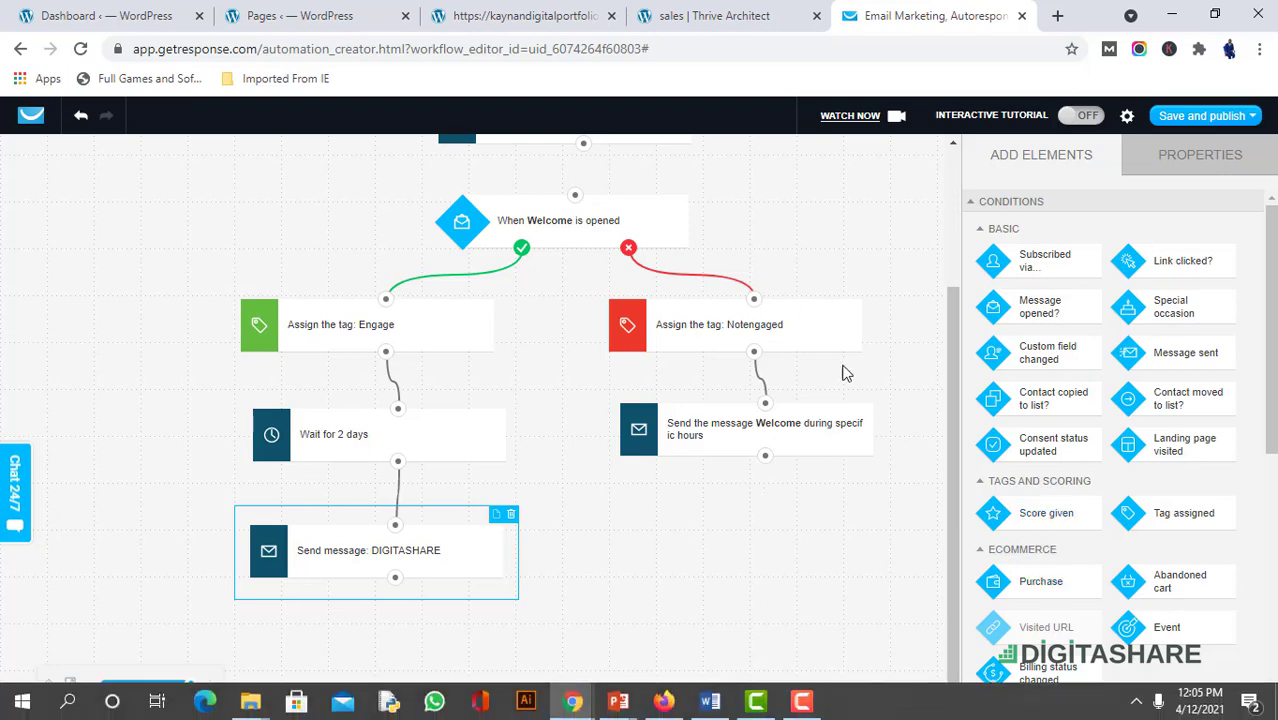
pyautogui.scroll(2, 845, 371)
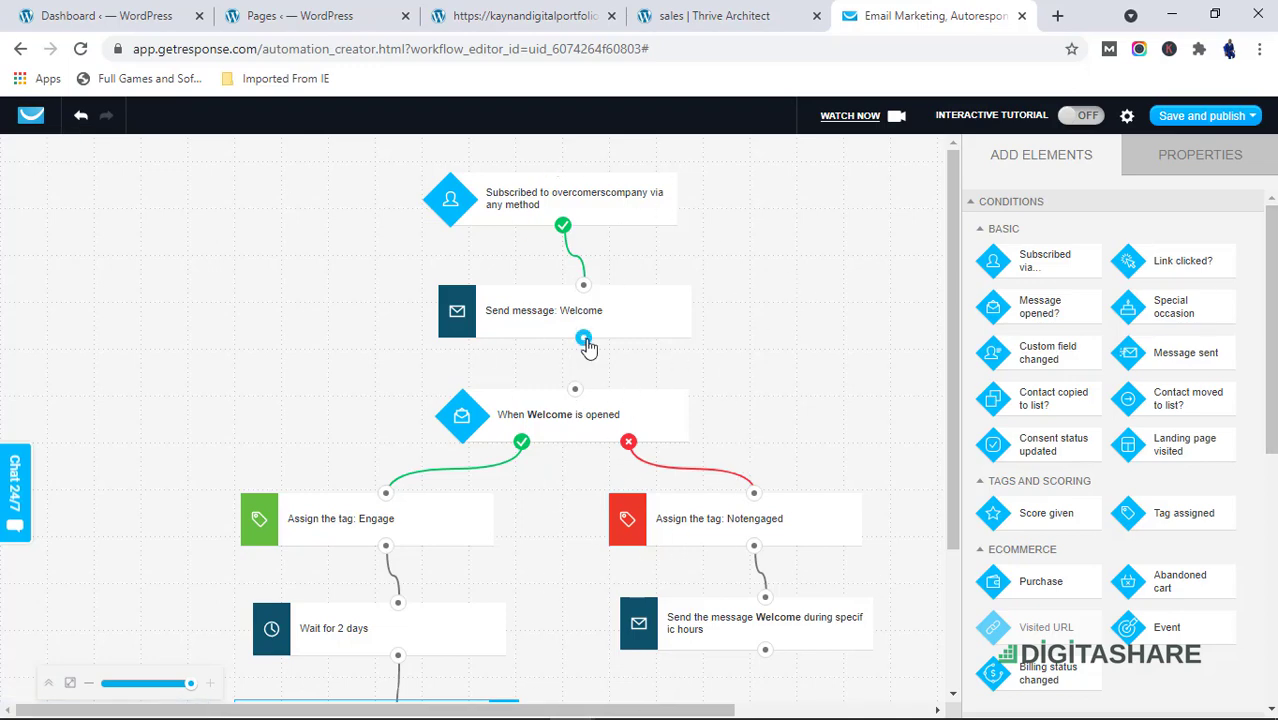
pyautogui.moveTo(584, 338); pyautogui.dragTo(575, 389)
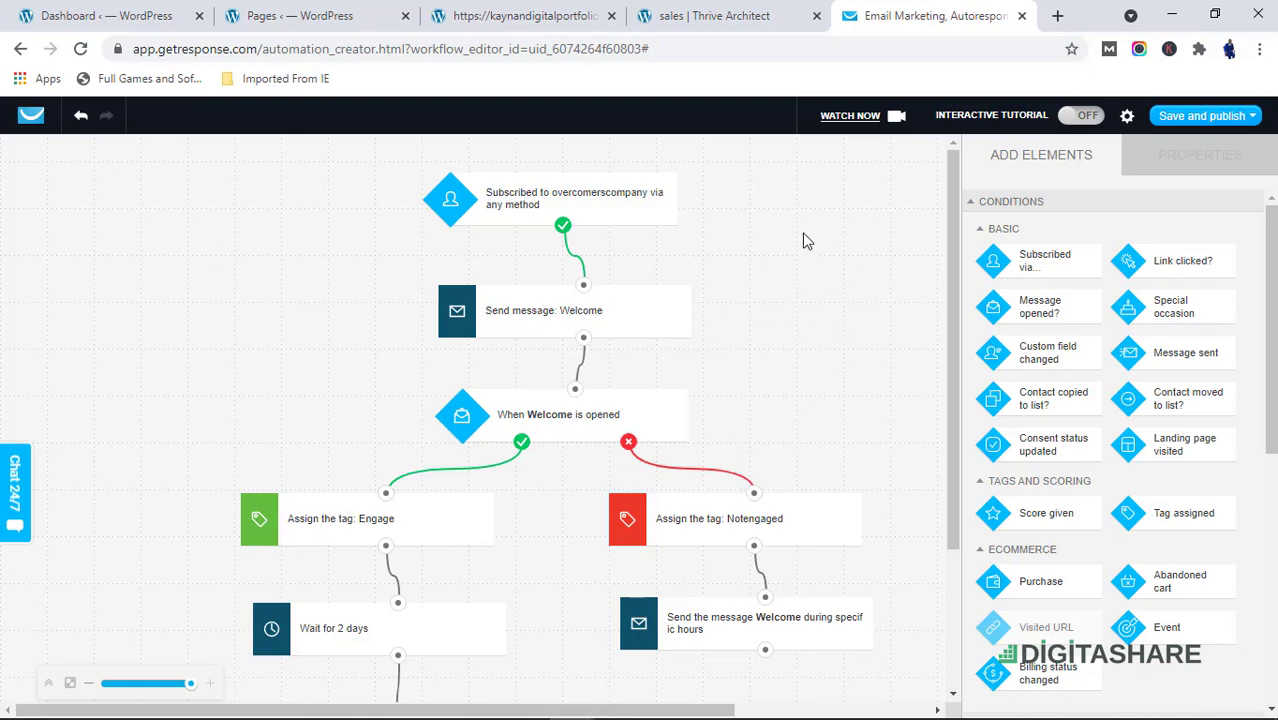
# Save and exit the workflow
pyautogui.click(1210, 118)
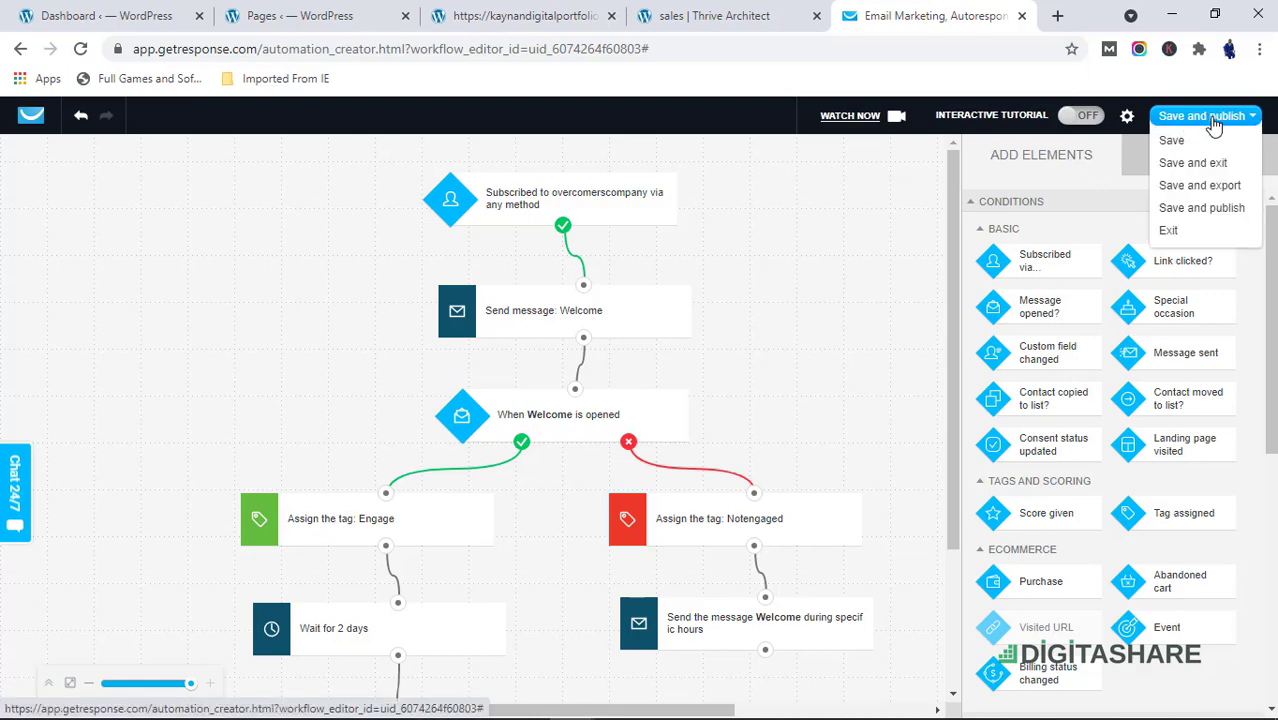
pyautogui.click(1193, 163)
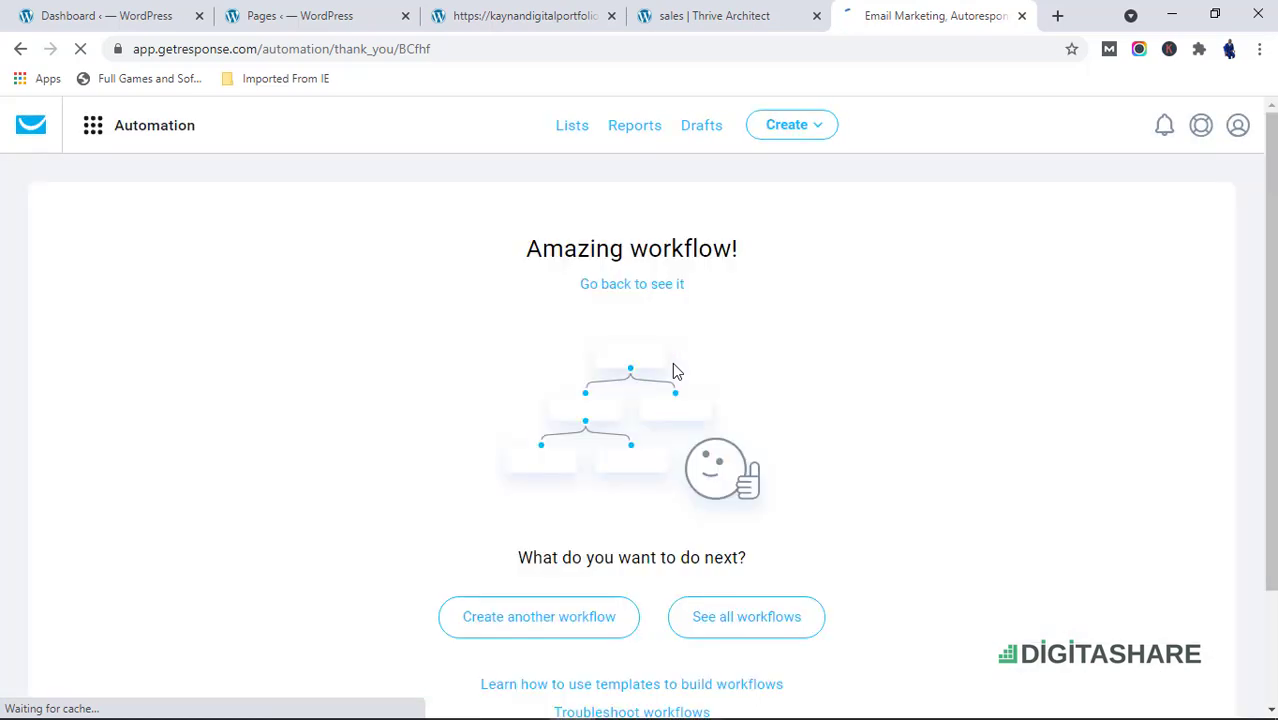
# Open the list of all workflows
pyautogui.scroll(-1, 637, 540)
pyautogui.scroll(-1, 655, 562)
pyautogui.scroll(2, 660, 537)
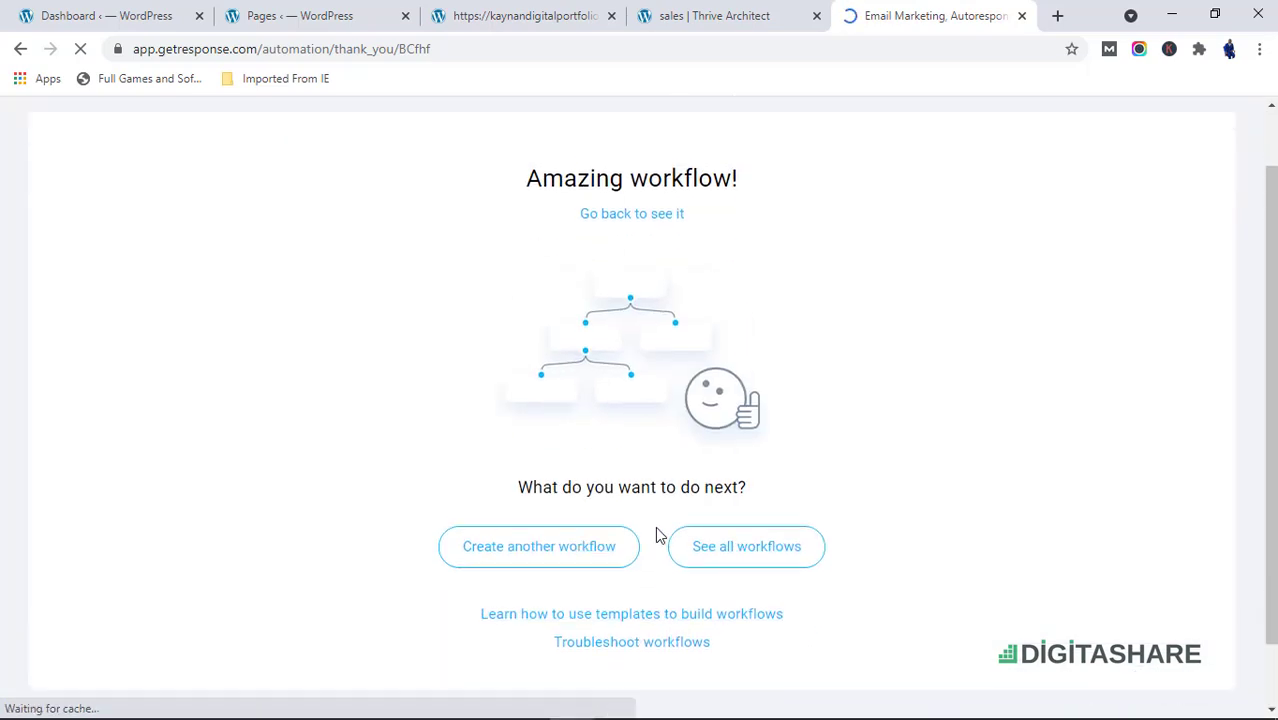
pyautogui.scroll(-1, 617, 615)
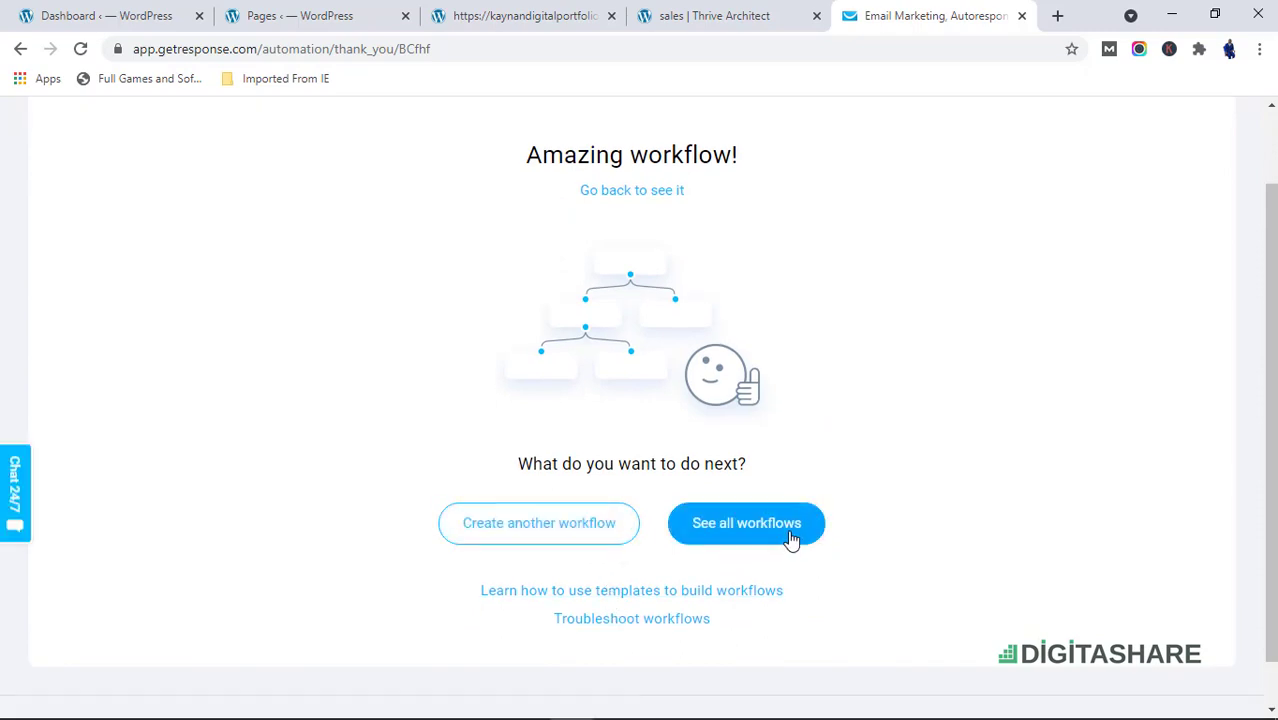
pyautogui.scroll(1, 765, 251)
pyautogui.scroll(-2, 757, 367)
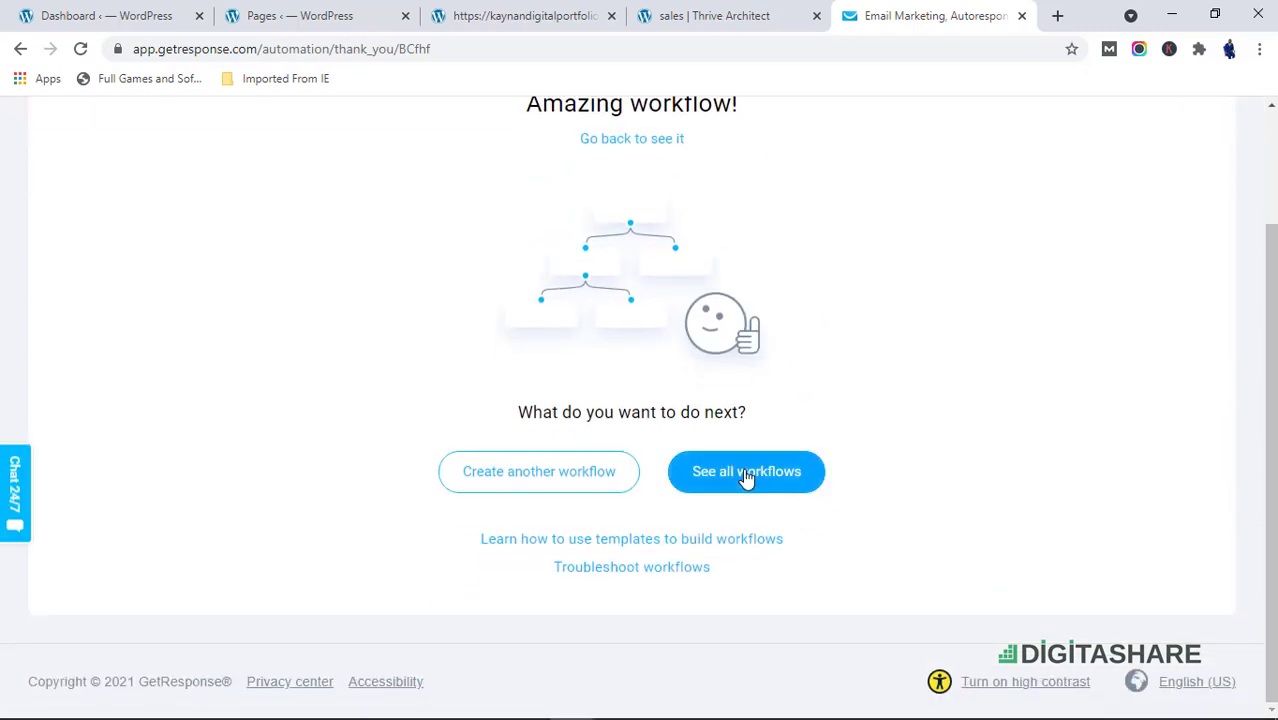
pyautogui.click(736, 487)
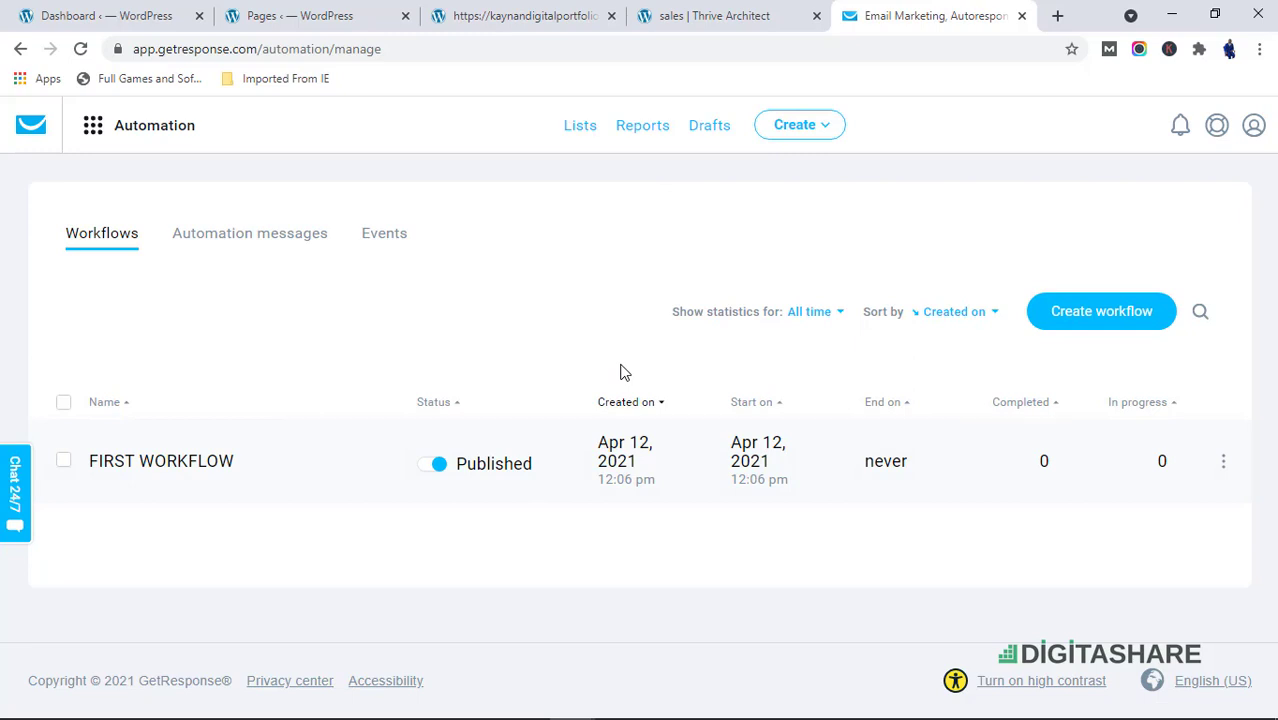
pyautogui.moveTo(730, 717)
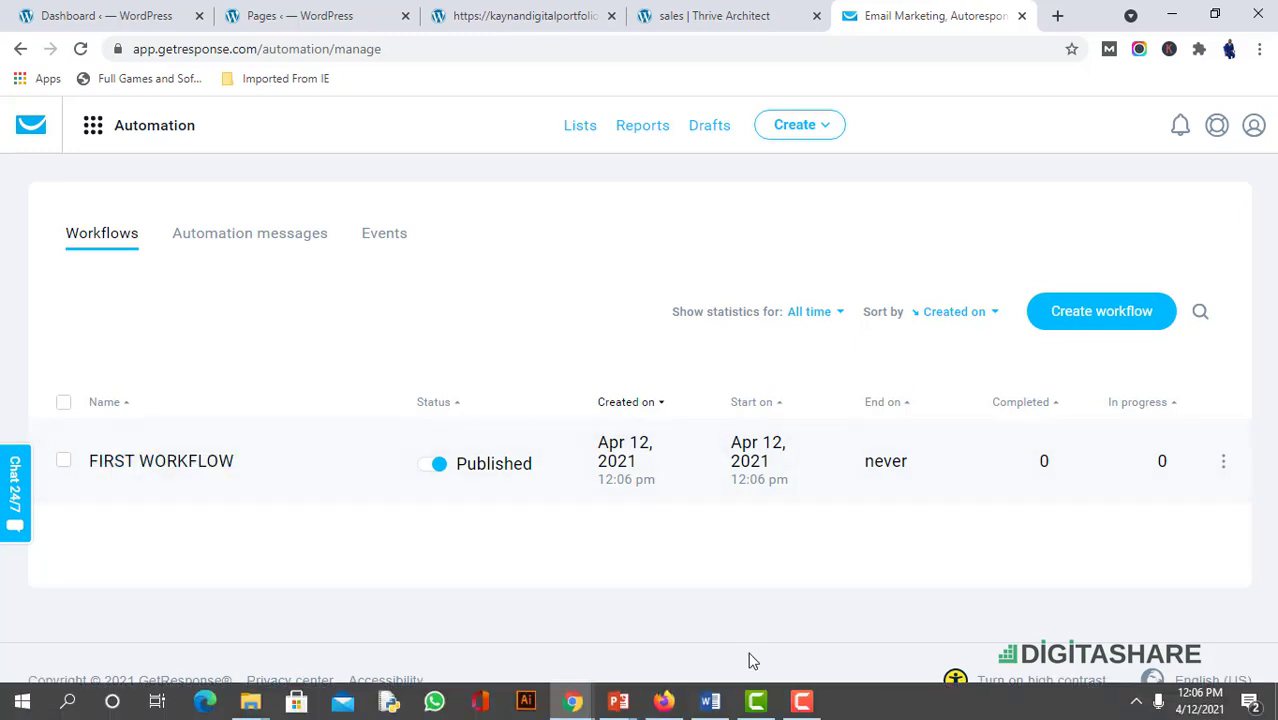
pyautogui.moveTo(806, 703)
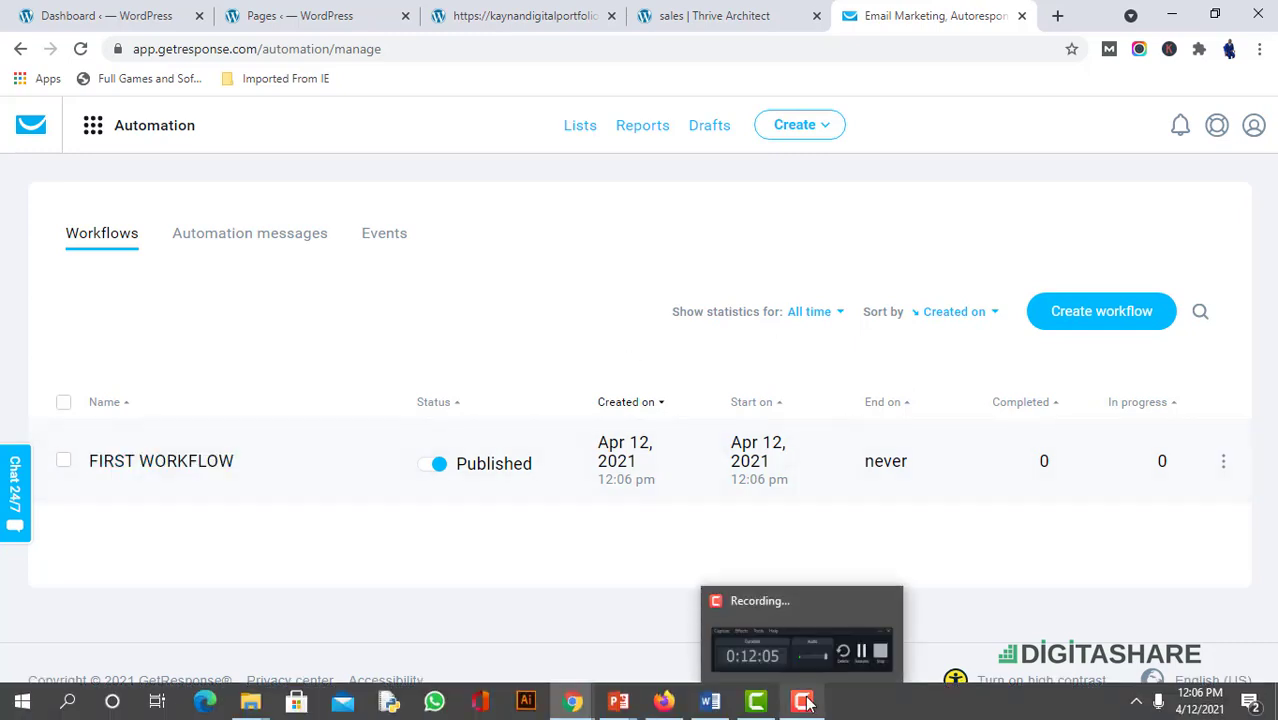